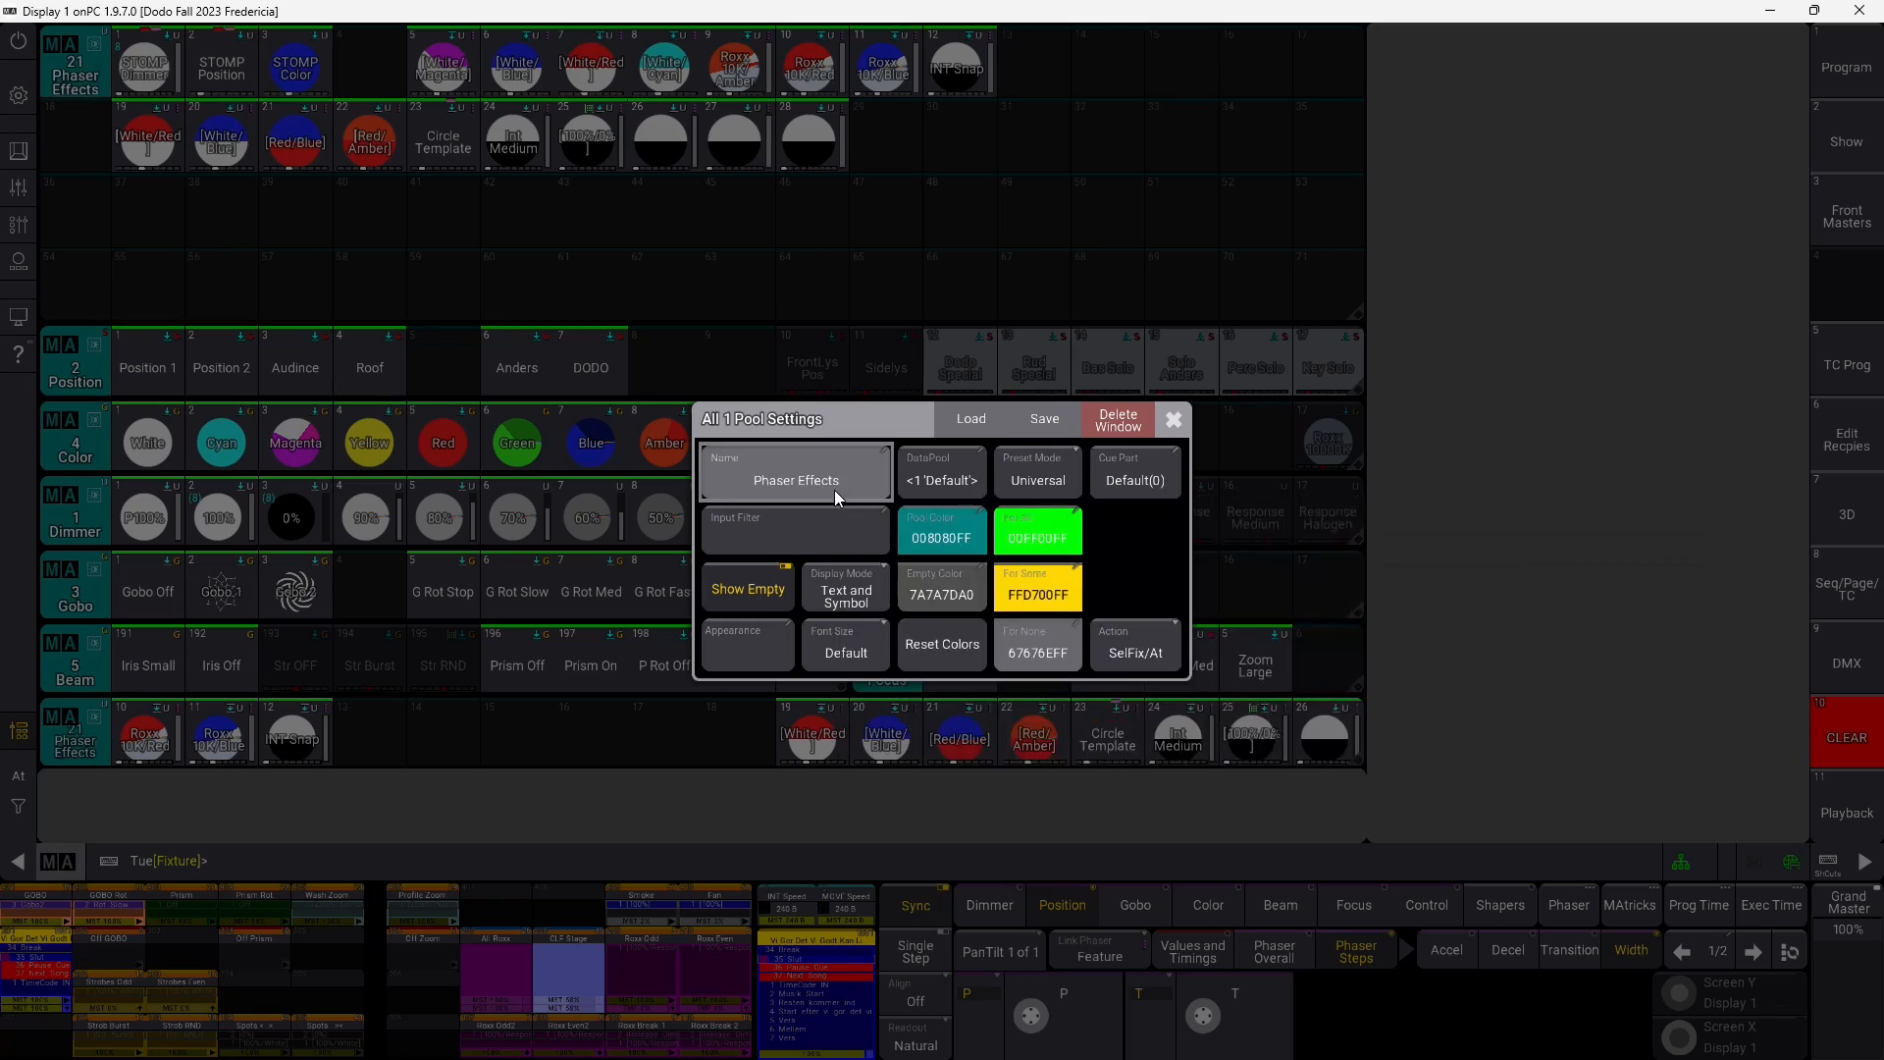
Step: Close the pool settings, switch to grandMA2 onPC and open its Patch & Fixture Schedule without the command overlay
click(1173, 418)
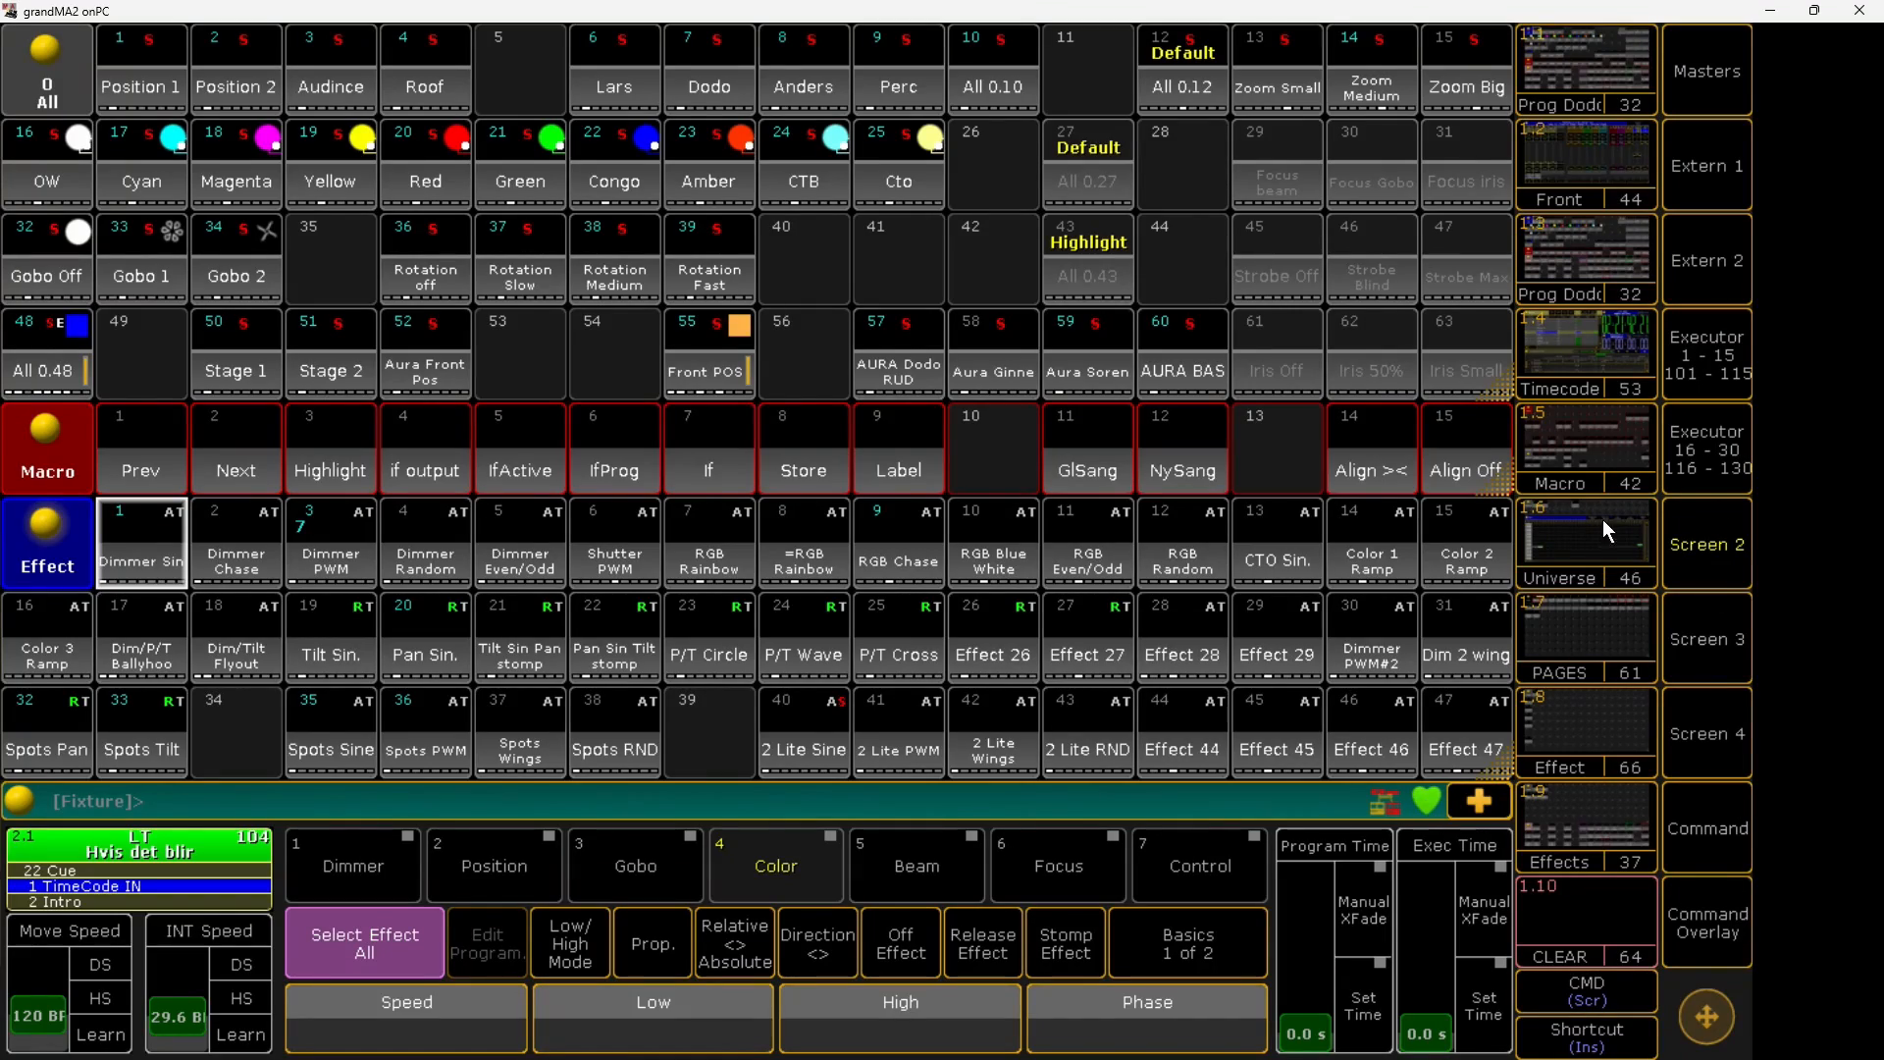
click(1722, 893)
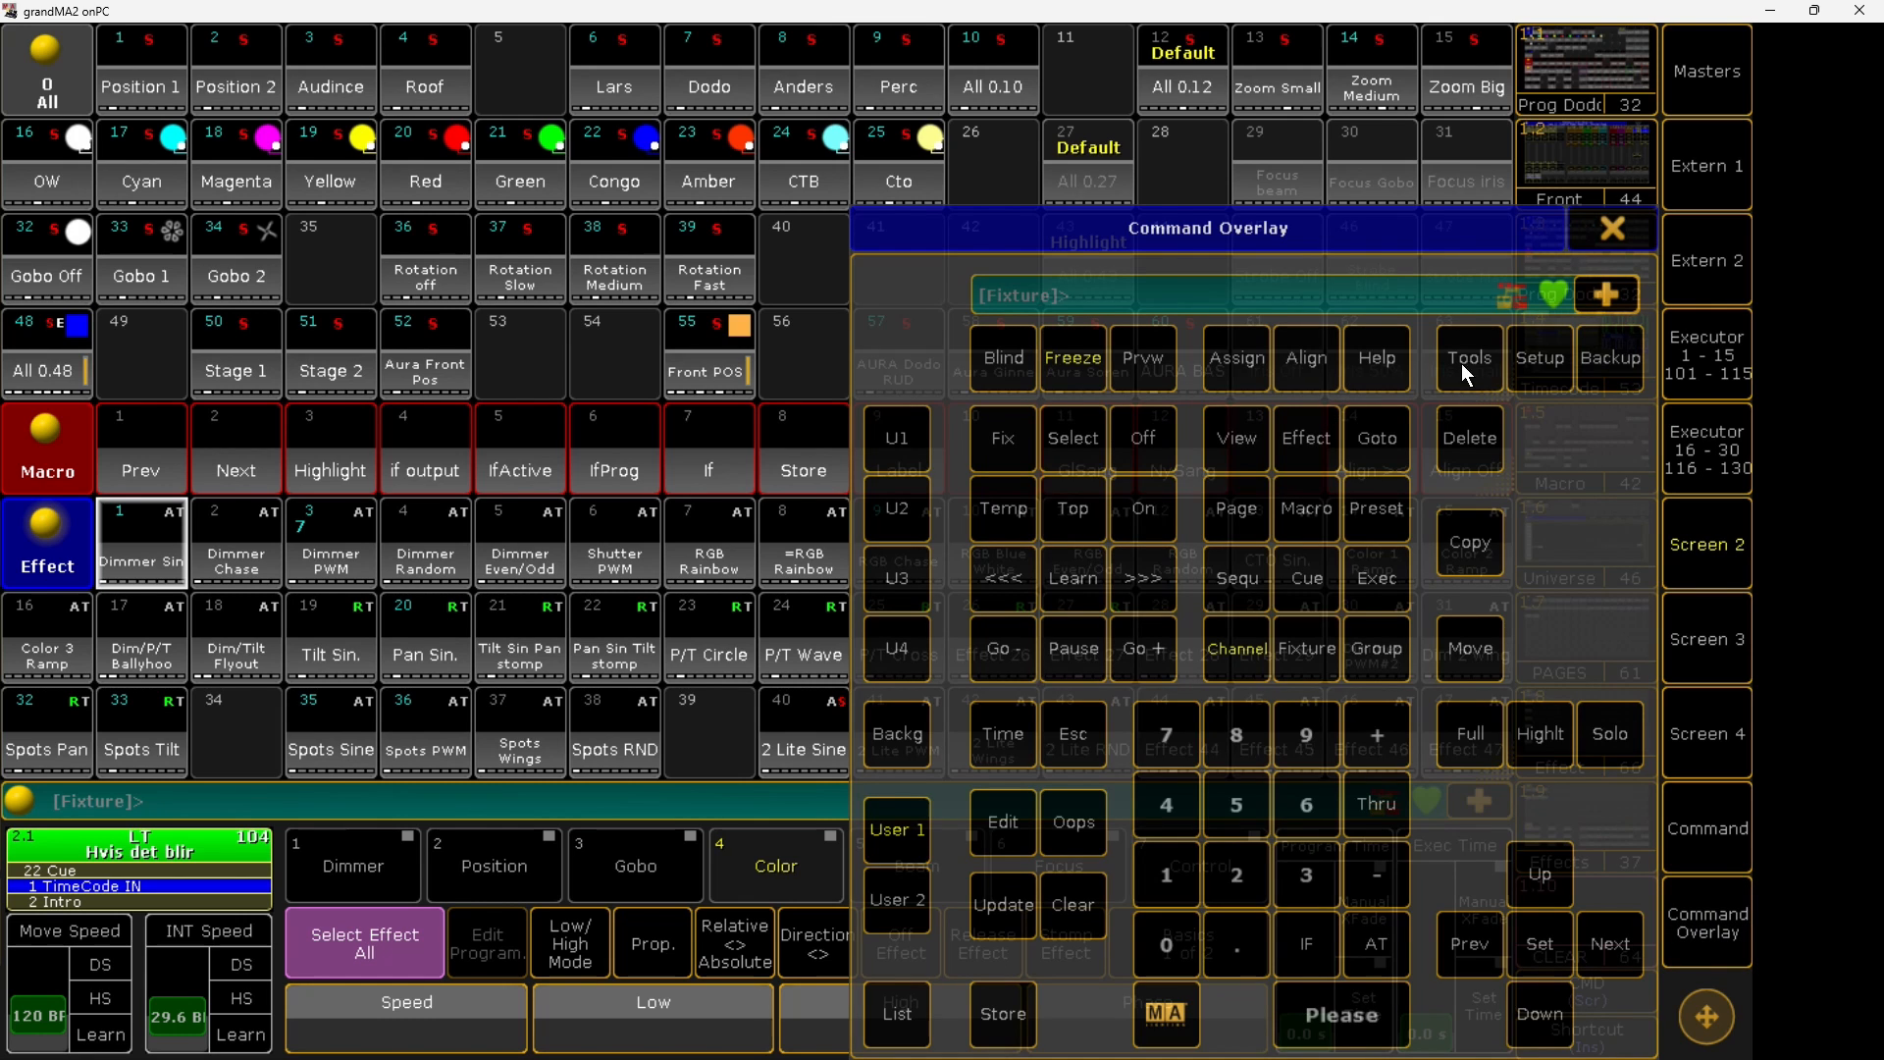
click(1544, 361)
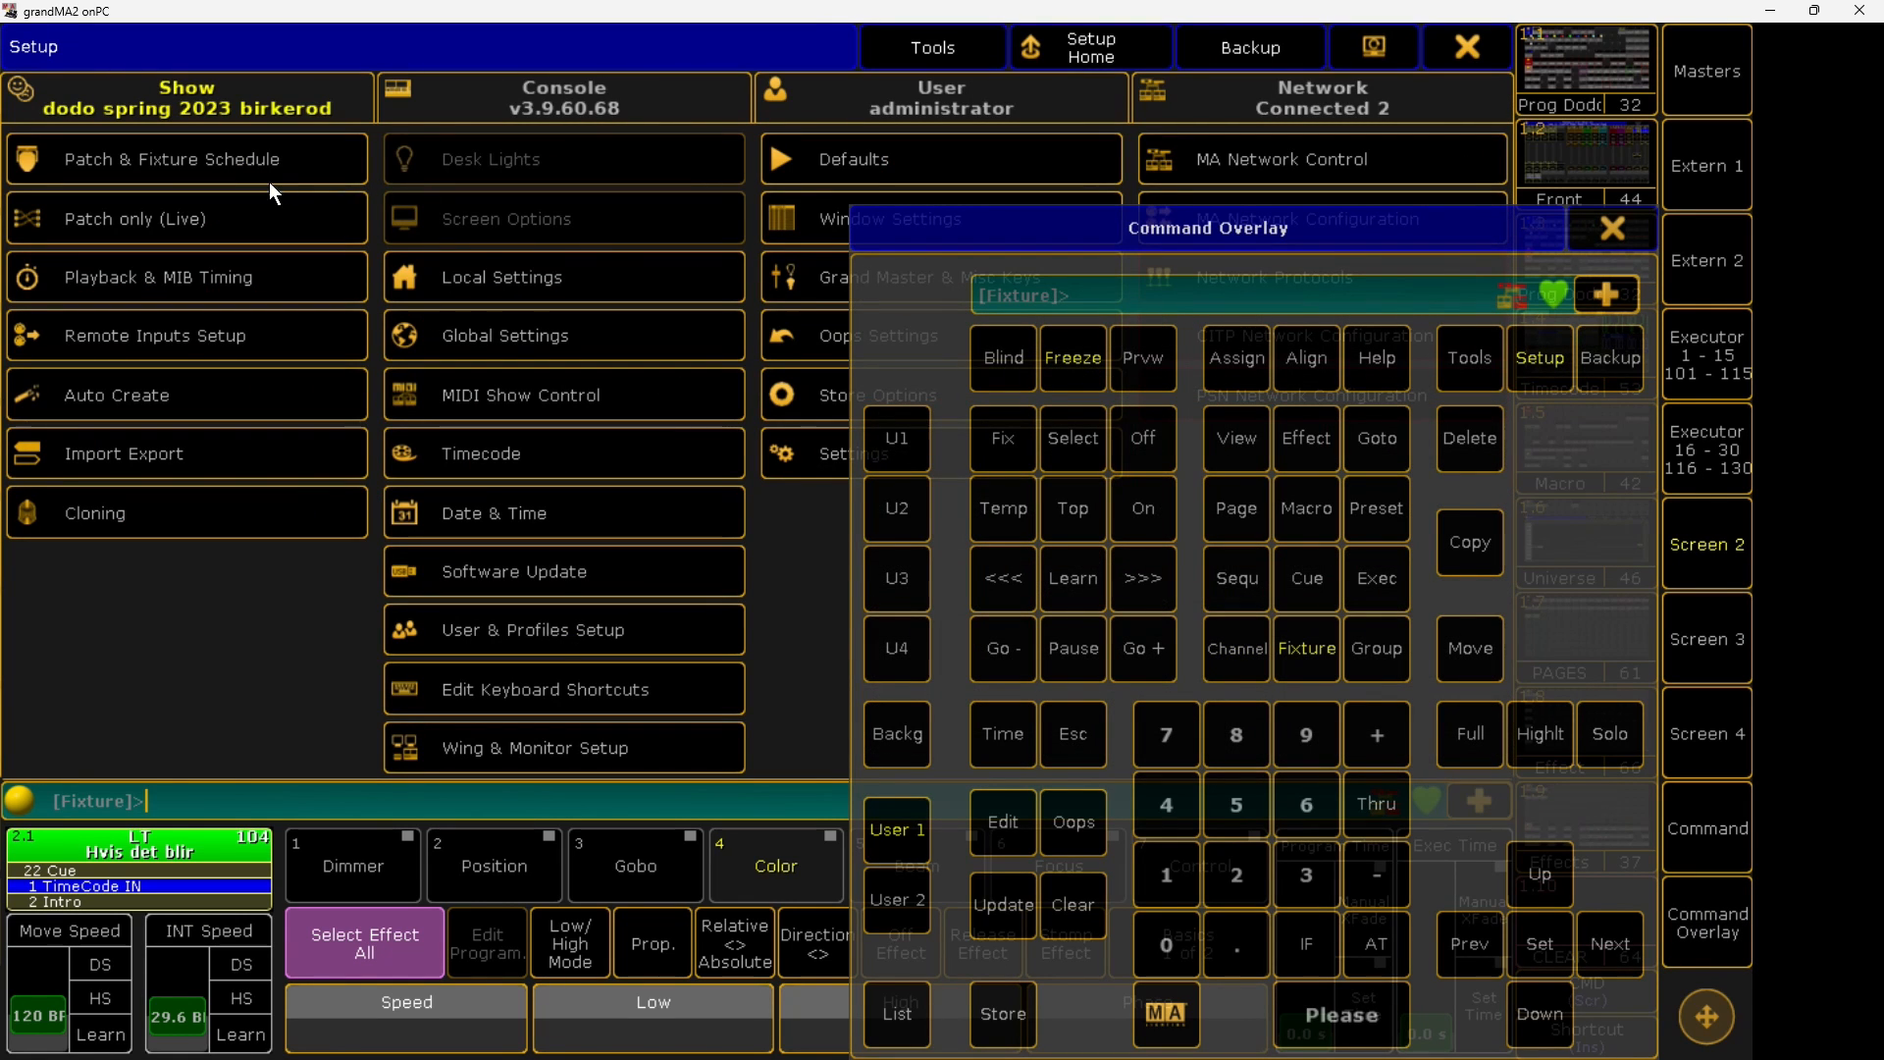
click(168, 166)
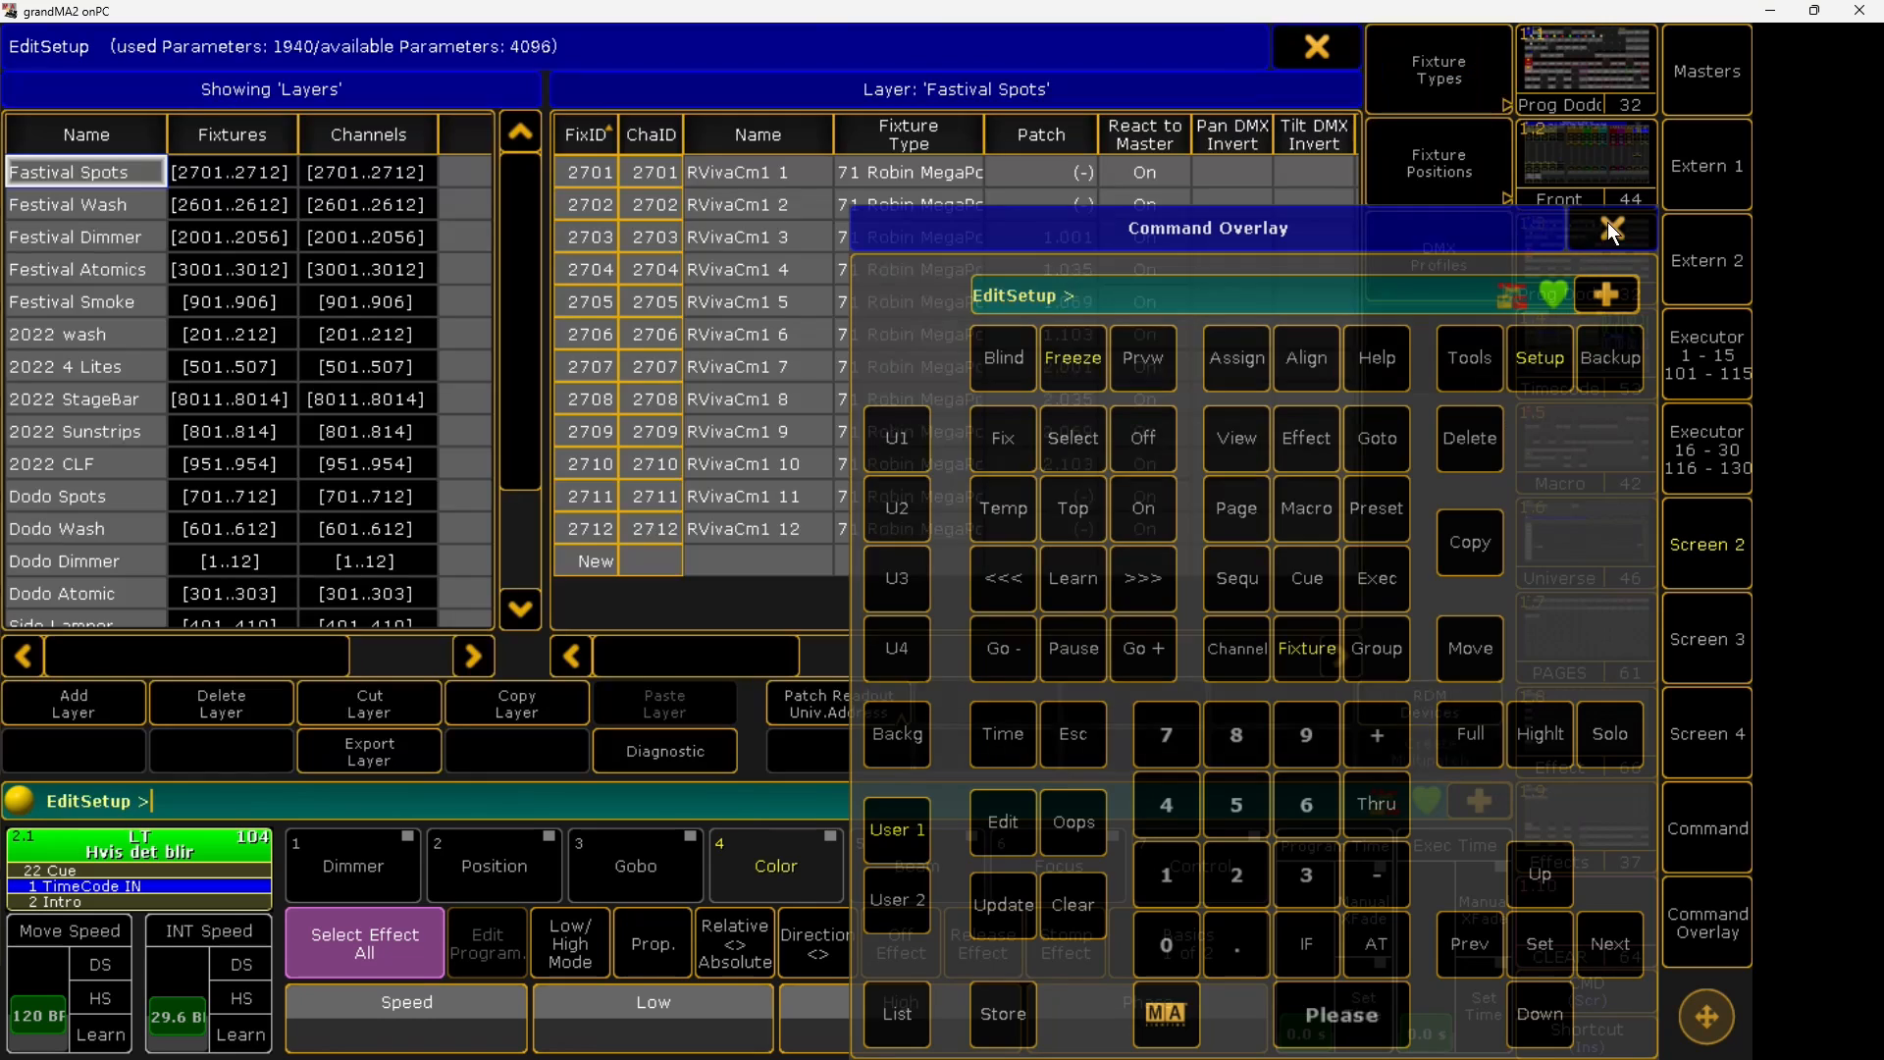
click(1609, 226)
Step: Look through the fixtures in the Festival Wash, Festival Dimmer and Festival Atomics layers and the rest of the layer list
click(104, 208)
click(116, 243)
click(124, 267)
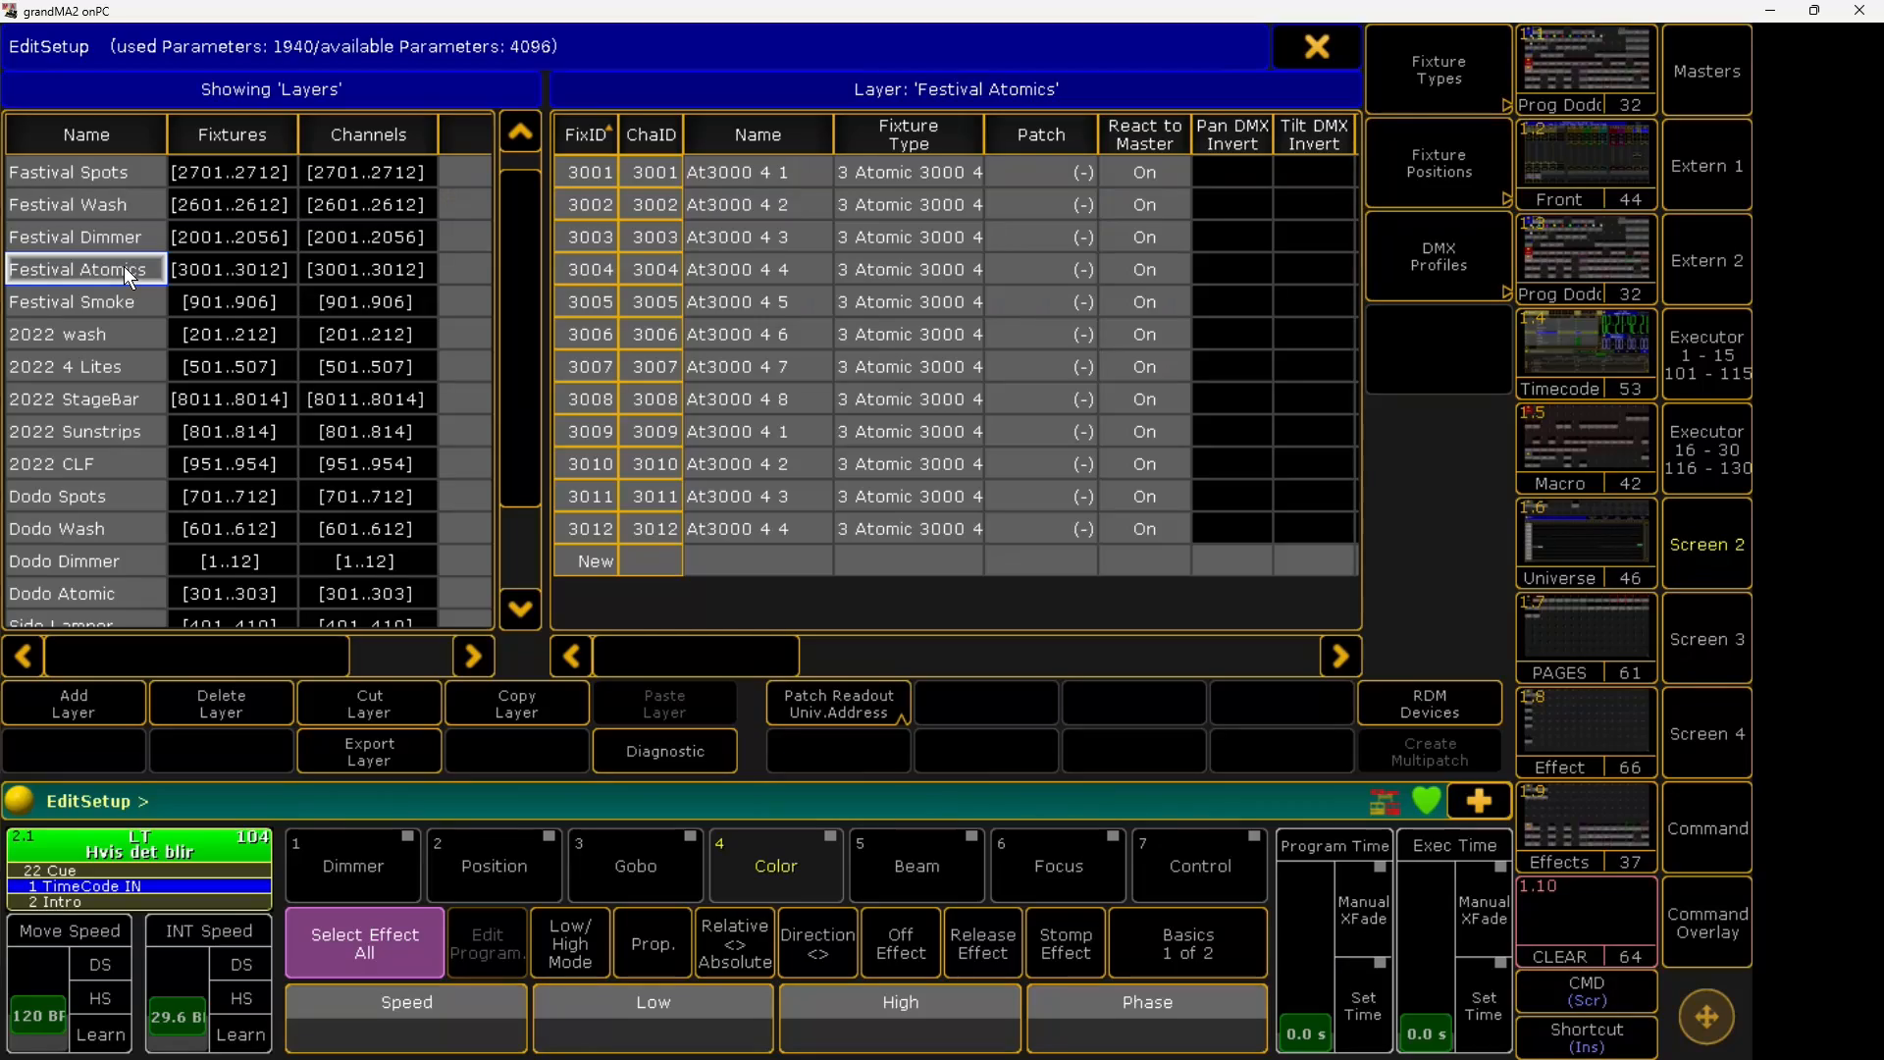
scroll(84, 309, down, 14)
scroll(85, 308, up, 4)
scroll(84, 308, up, 13)
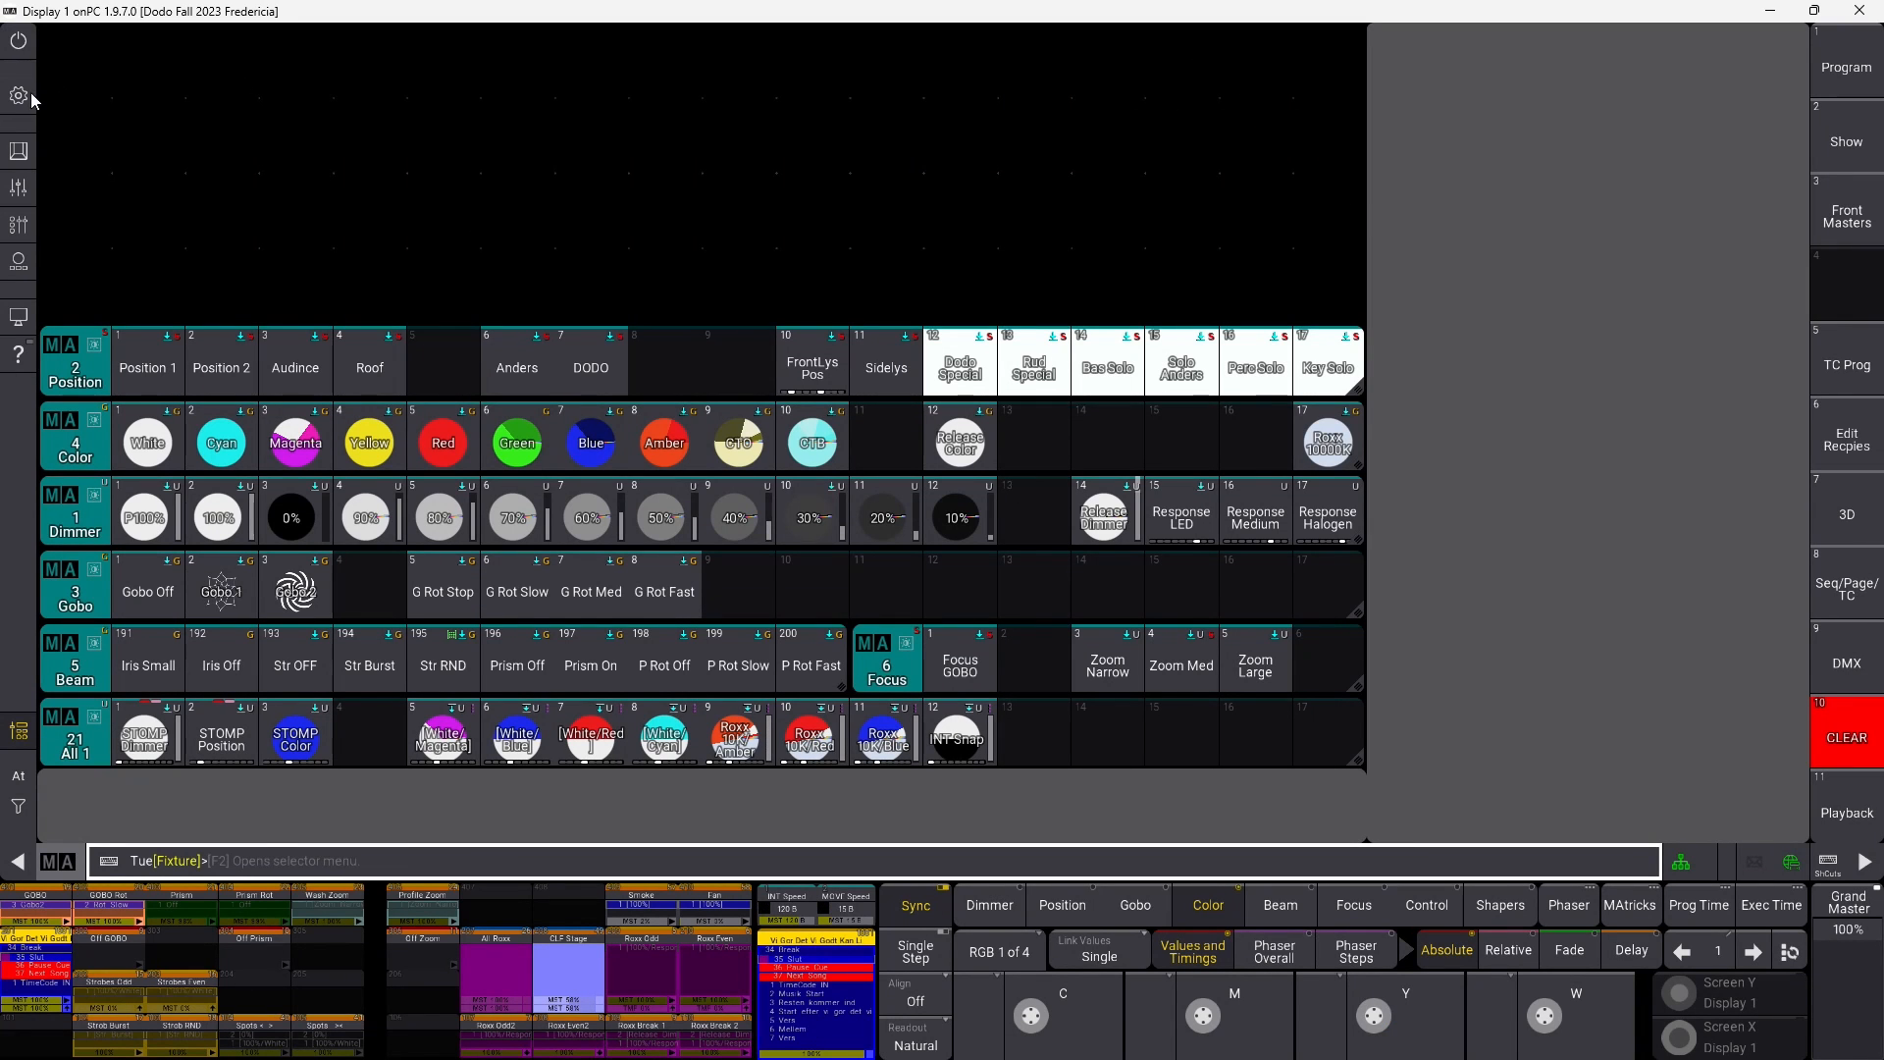
Step: Switch to grandMA3 onPC, open the show's Patch and collapse the Local Production grouping
click(19, 95)
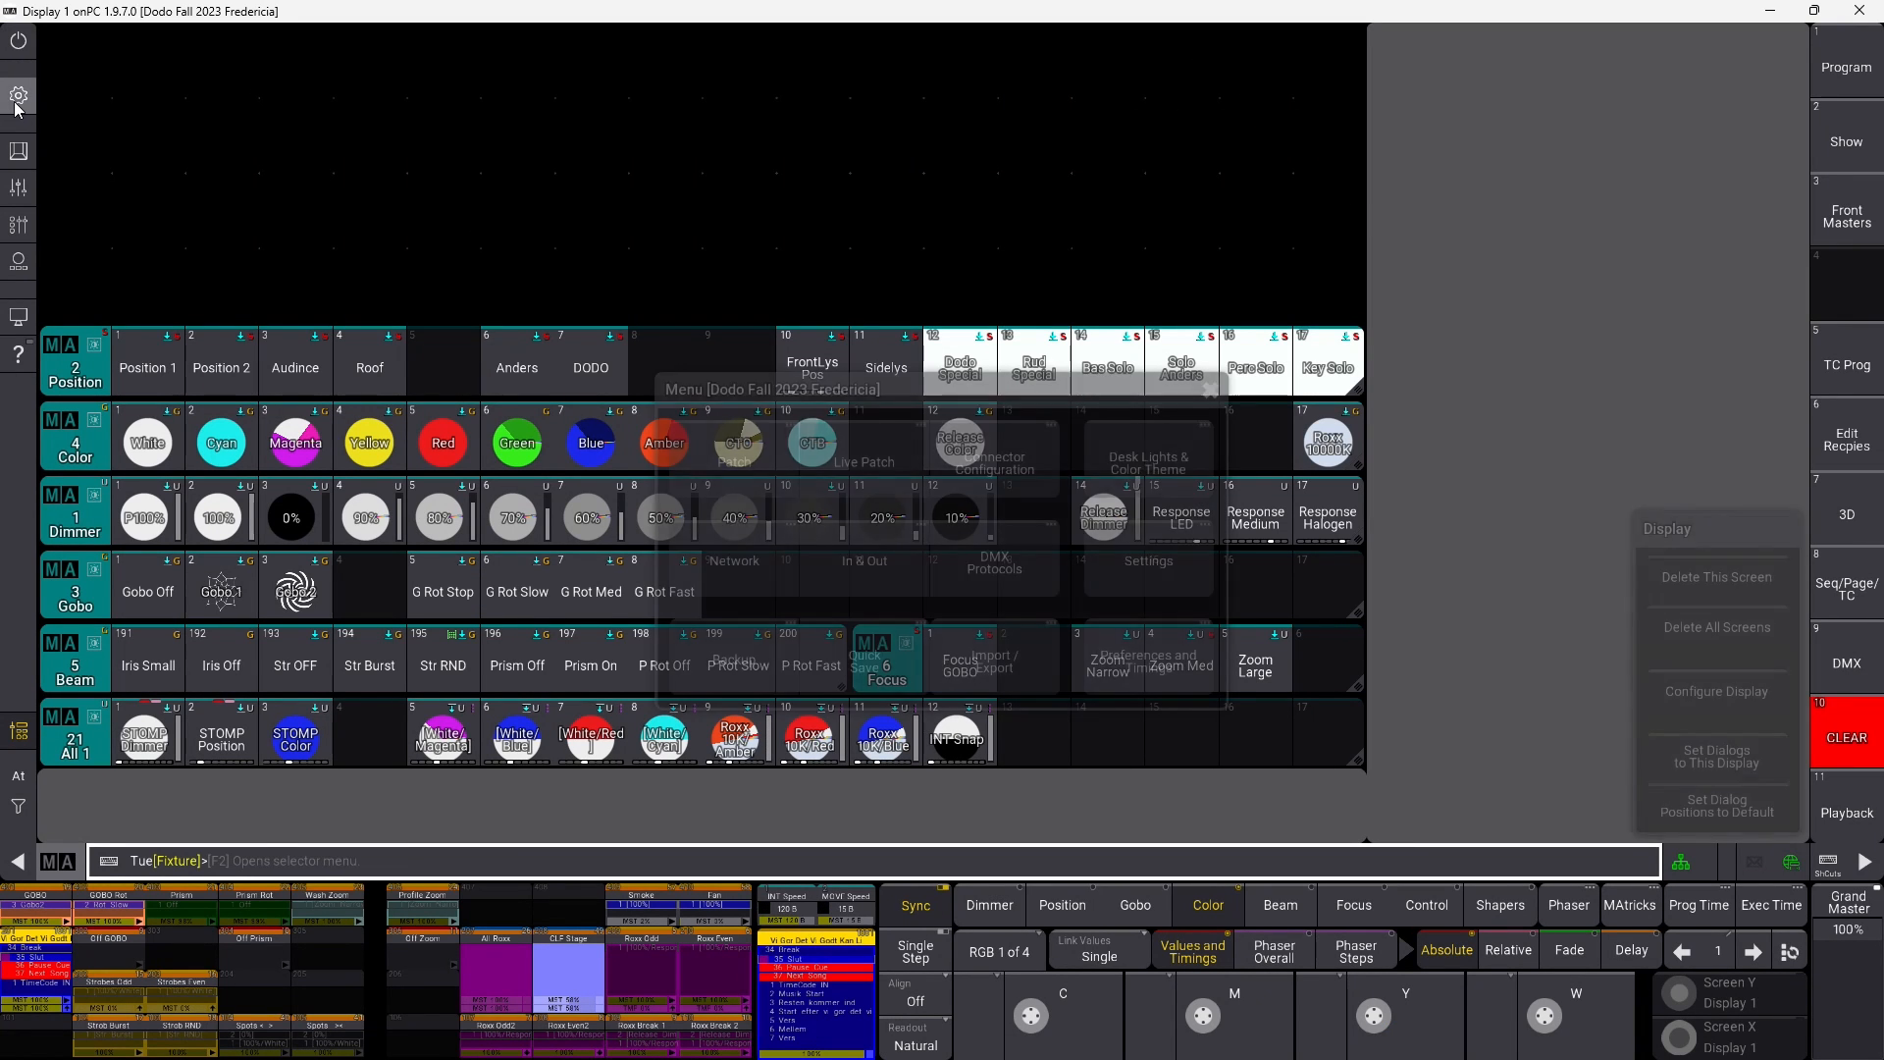
click(744, 450)
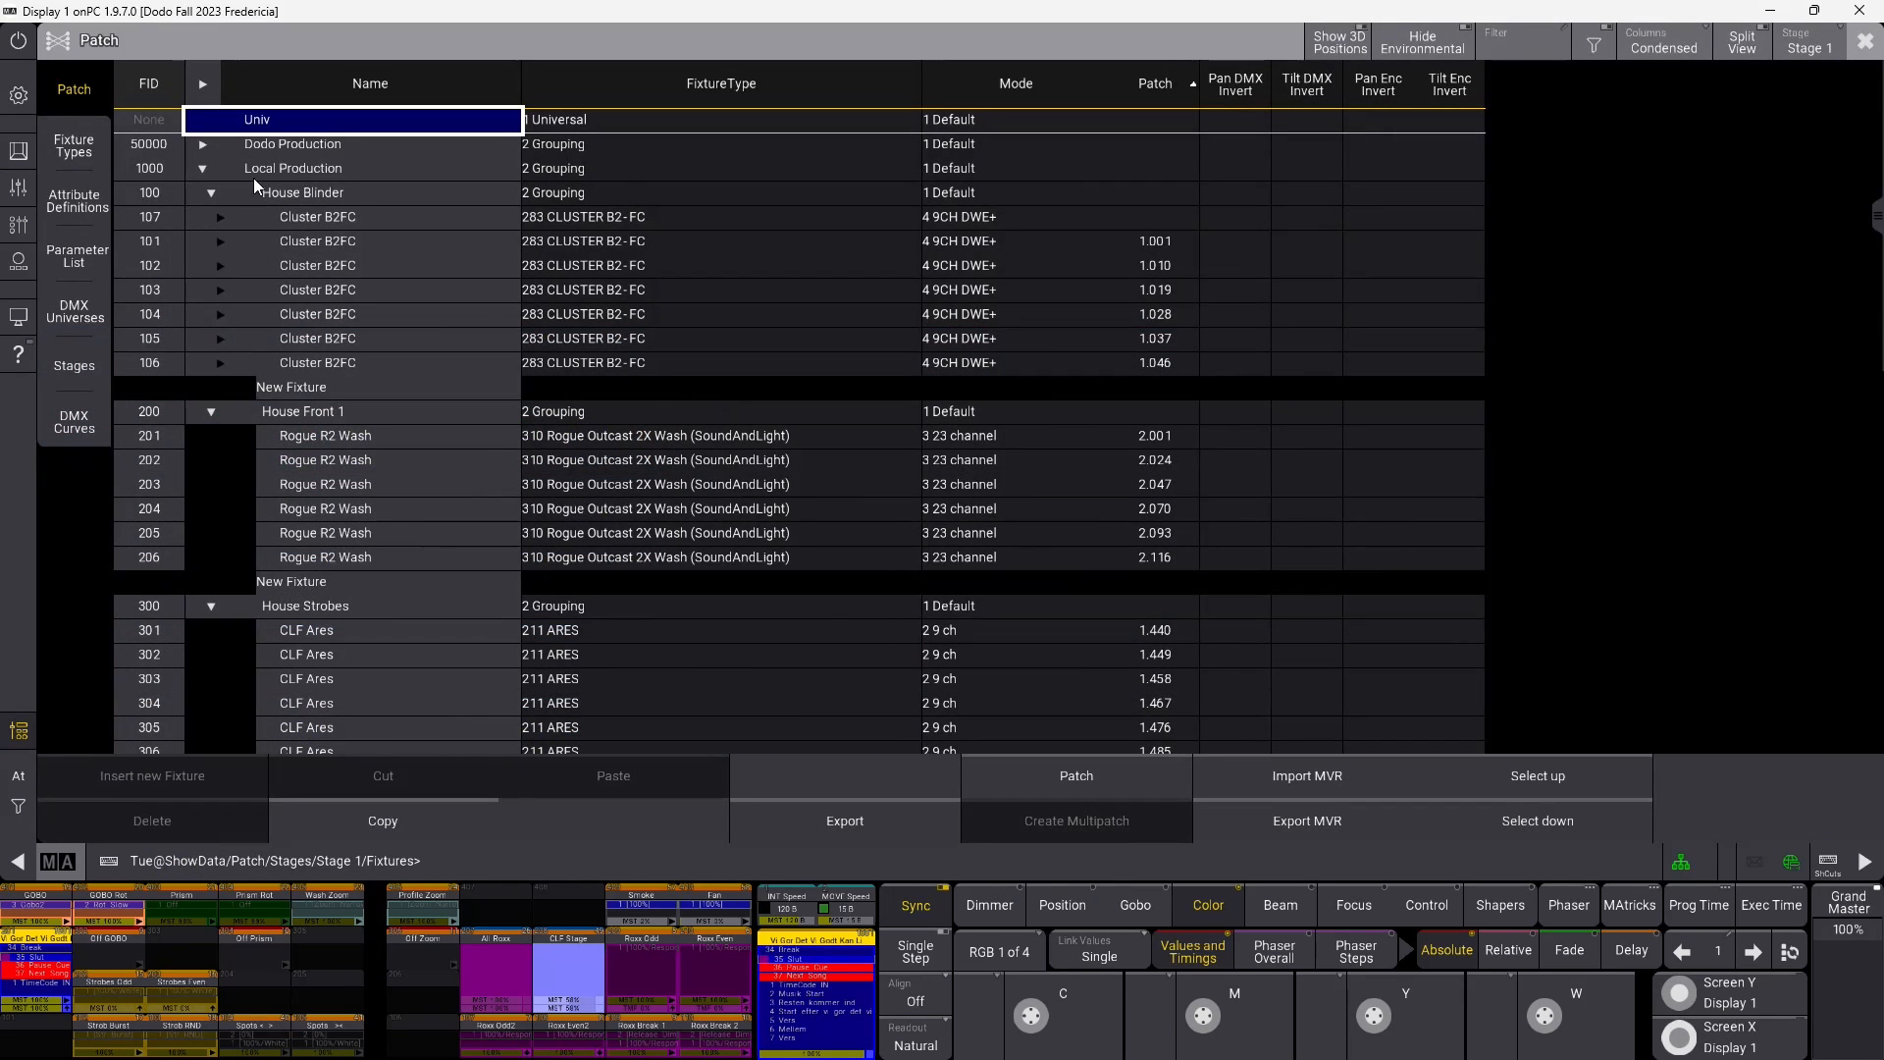
click(201, 168)
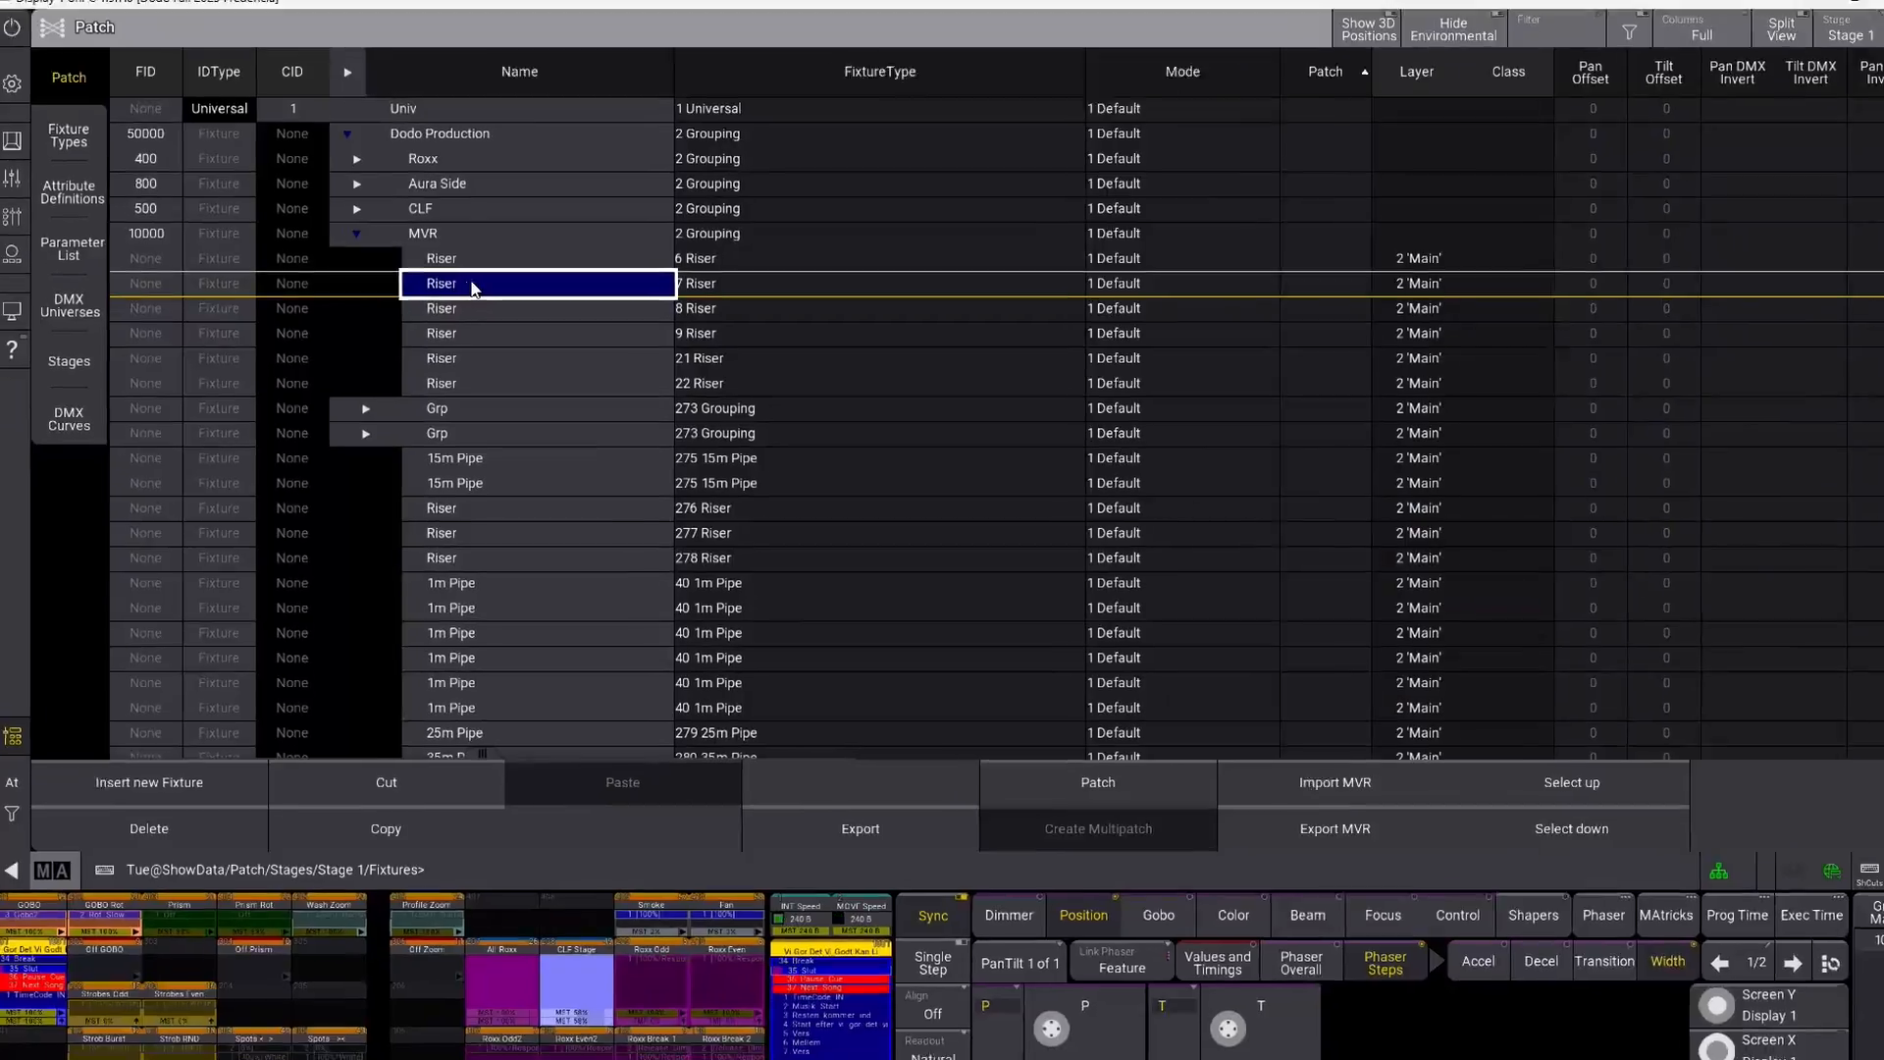
Step: Examine the risers, pipes and other imported stage objects listed under the MVR grouping of Dodo Production
key(Down)
key(Down)
key(Down)
key(Down)
key(Down)
key(Down)
key(Down)
key(Down)
key(Down)
key(Down)
key(Down)
key(Down)
key(Down)
key(Down)
key(Down)
key(Down)
key(Down)
key(Down)
key(Down)
key(Down)
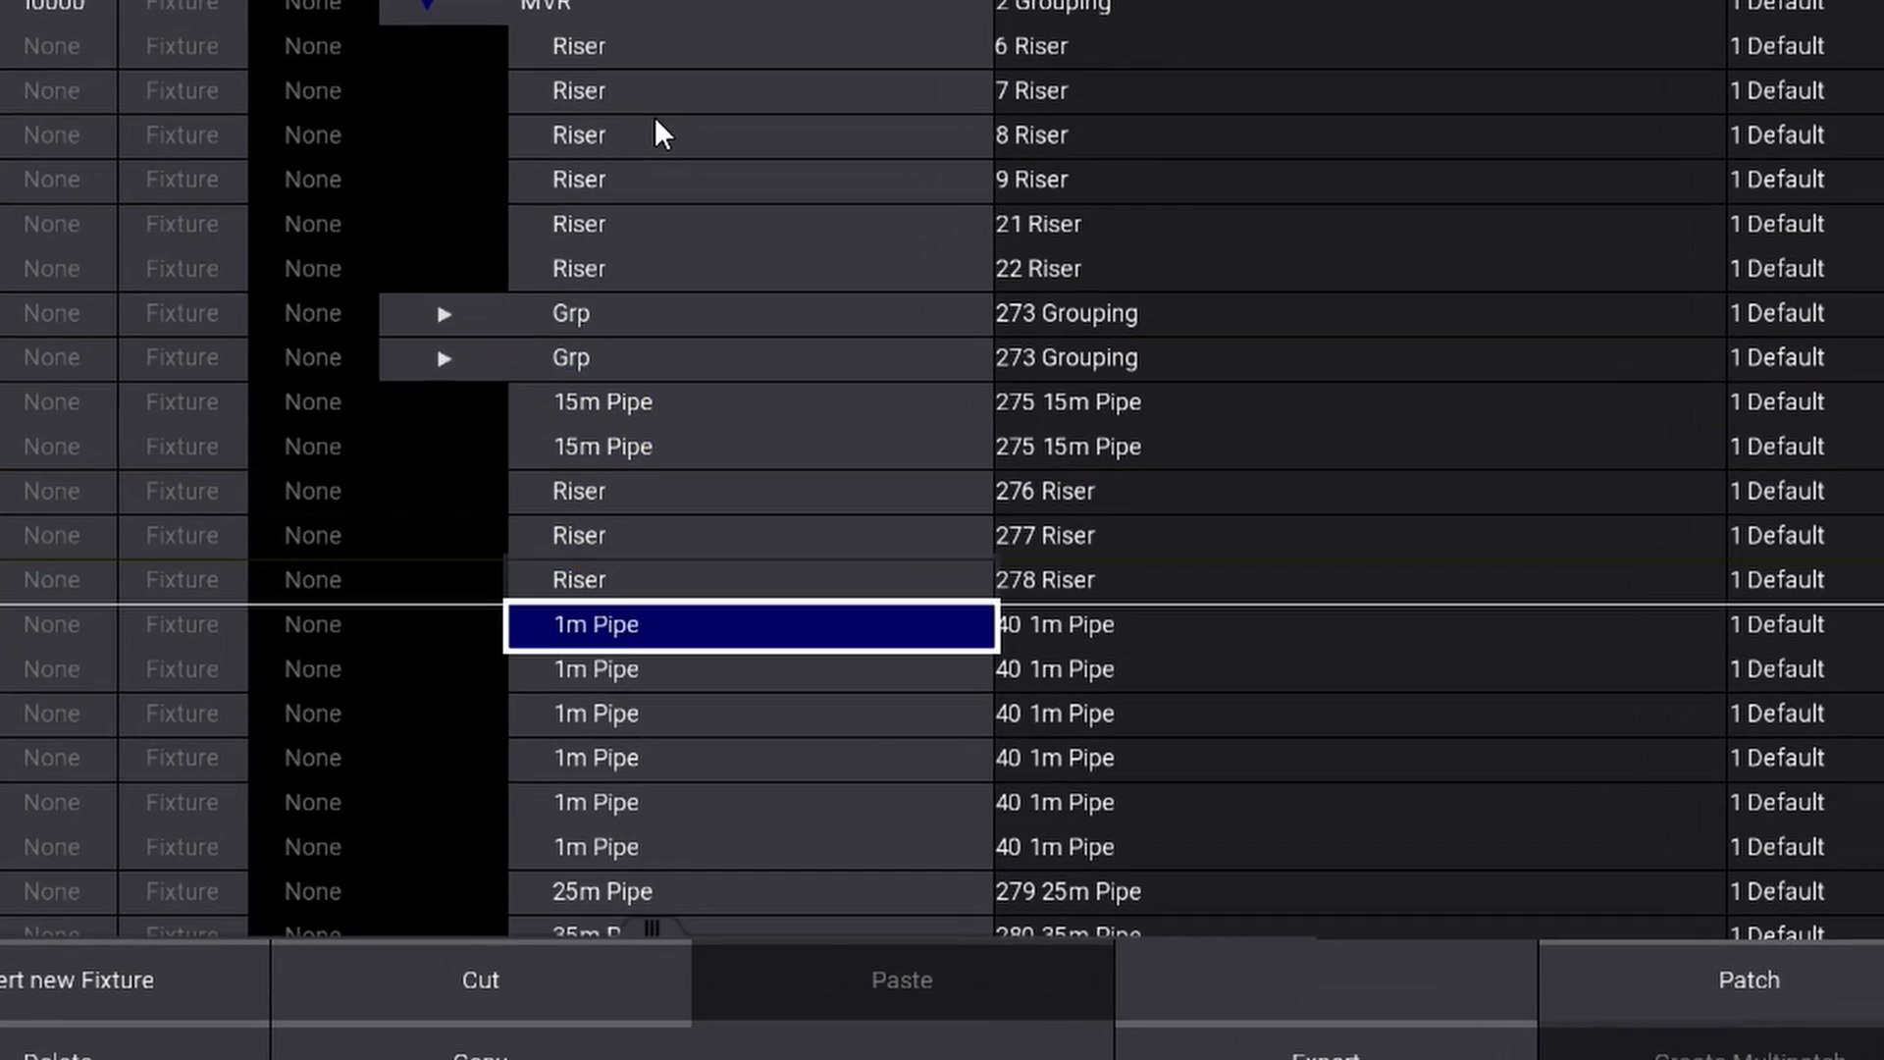
key(Down)
key(Down)
click(744, 517)
key(Up)
key(Up)
key(Up)
key(Up)
key(Up)
key(Up)
key(Up)
key(Up)
key(Up)
key(Up)
key(Up)
key(Up)
key(Up)
key(Up)
key(Up)
key(Up)
key(Up)
key(Up)
key(Up)
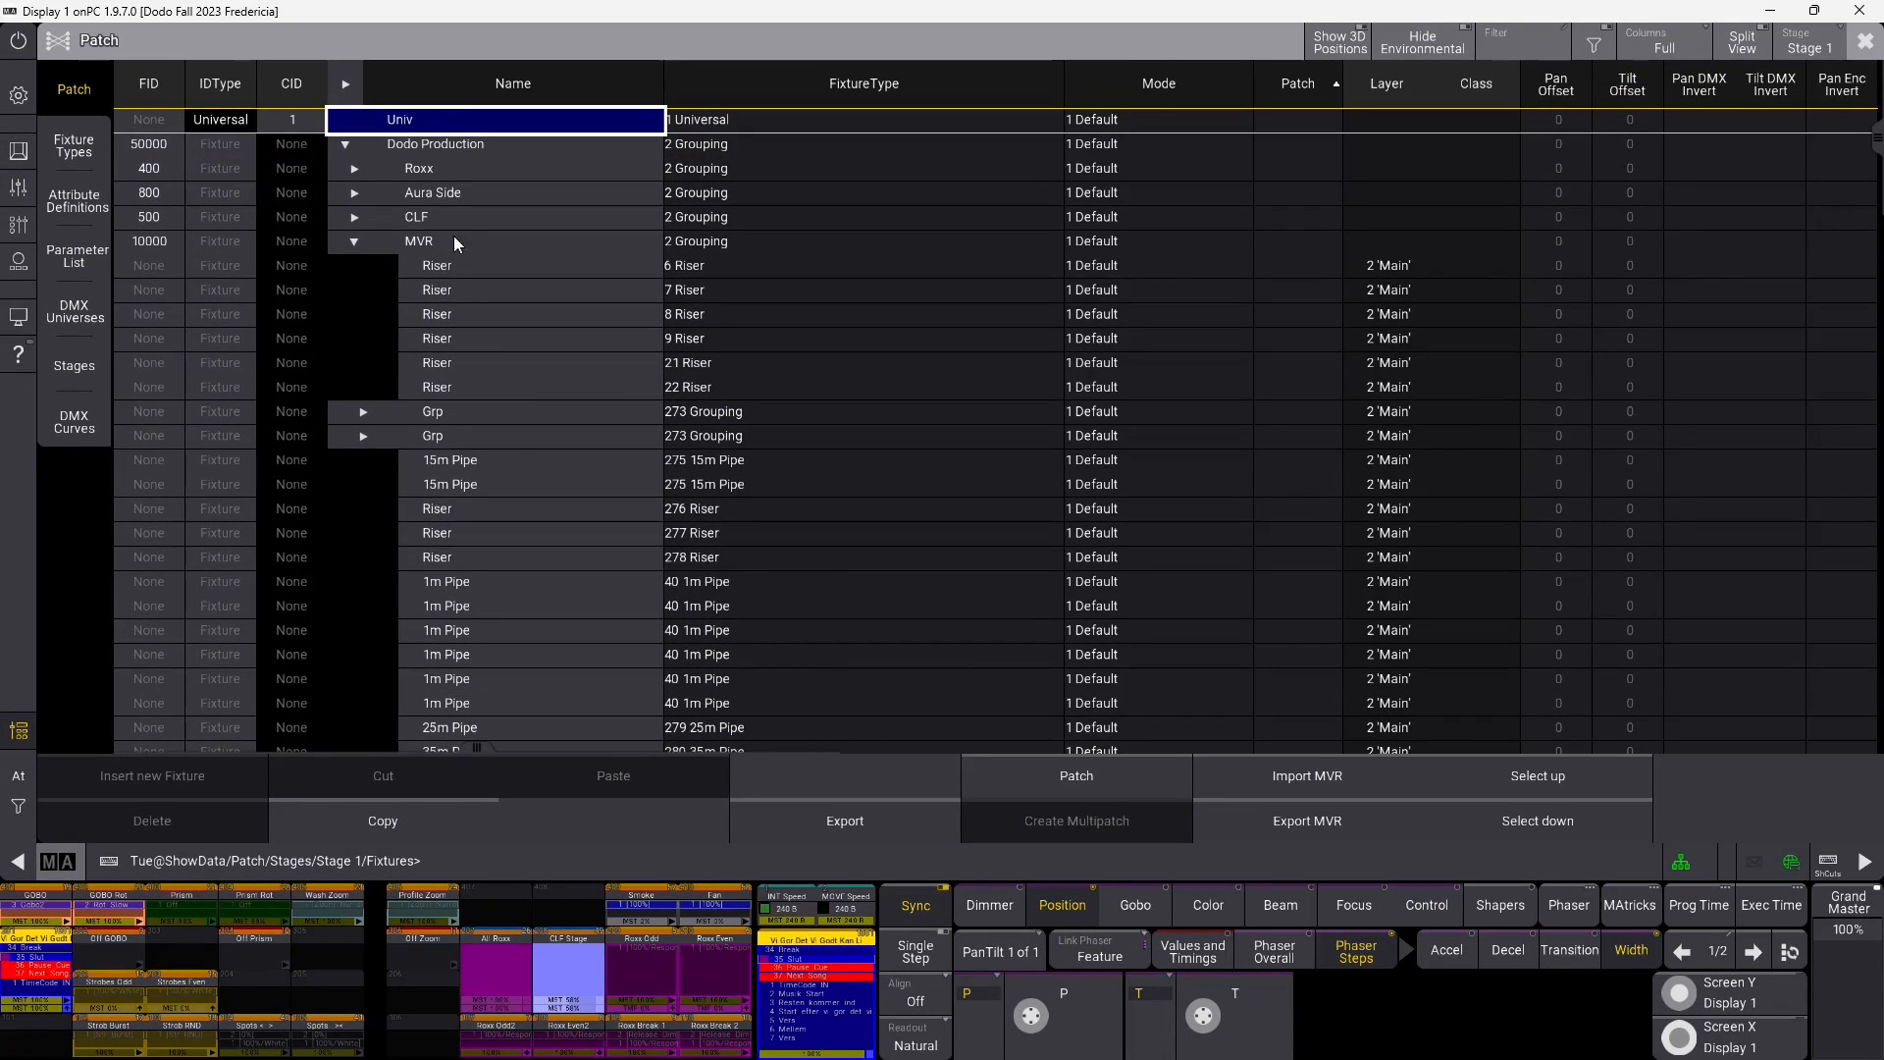
Step: Select the MVR grouping and try the Hide Environmental option on the patch list
click(461, 243)
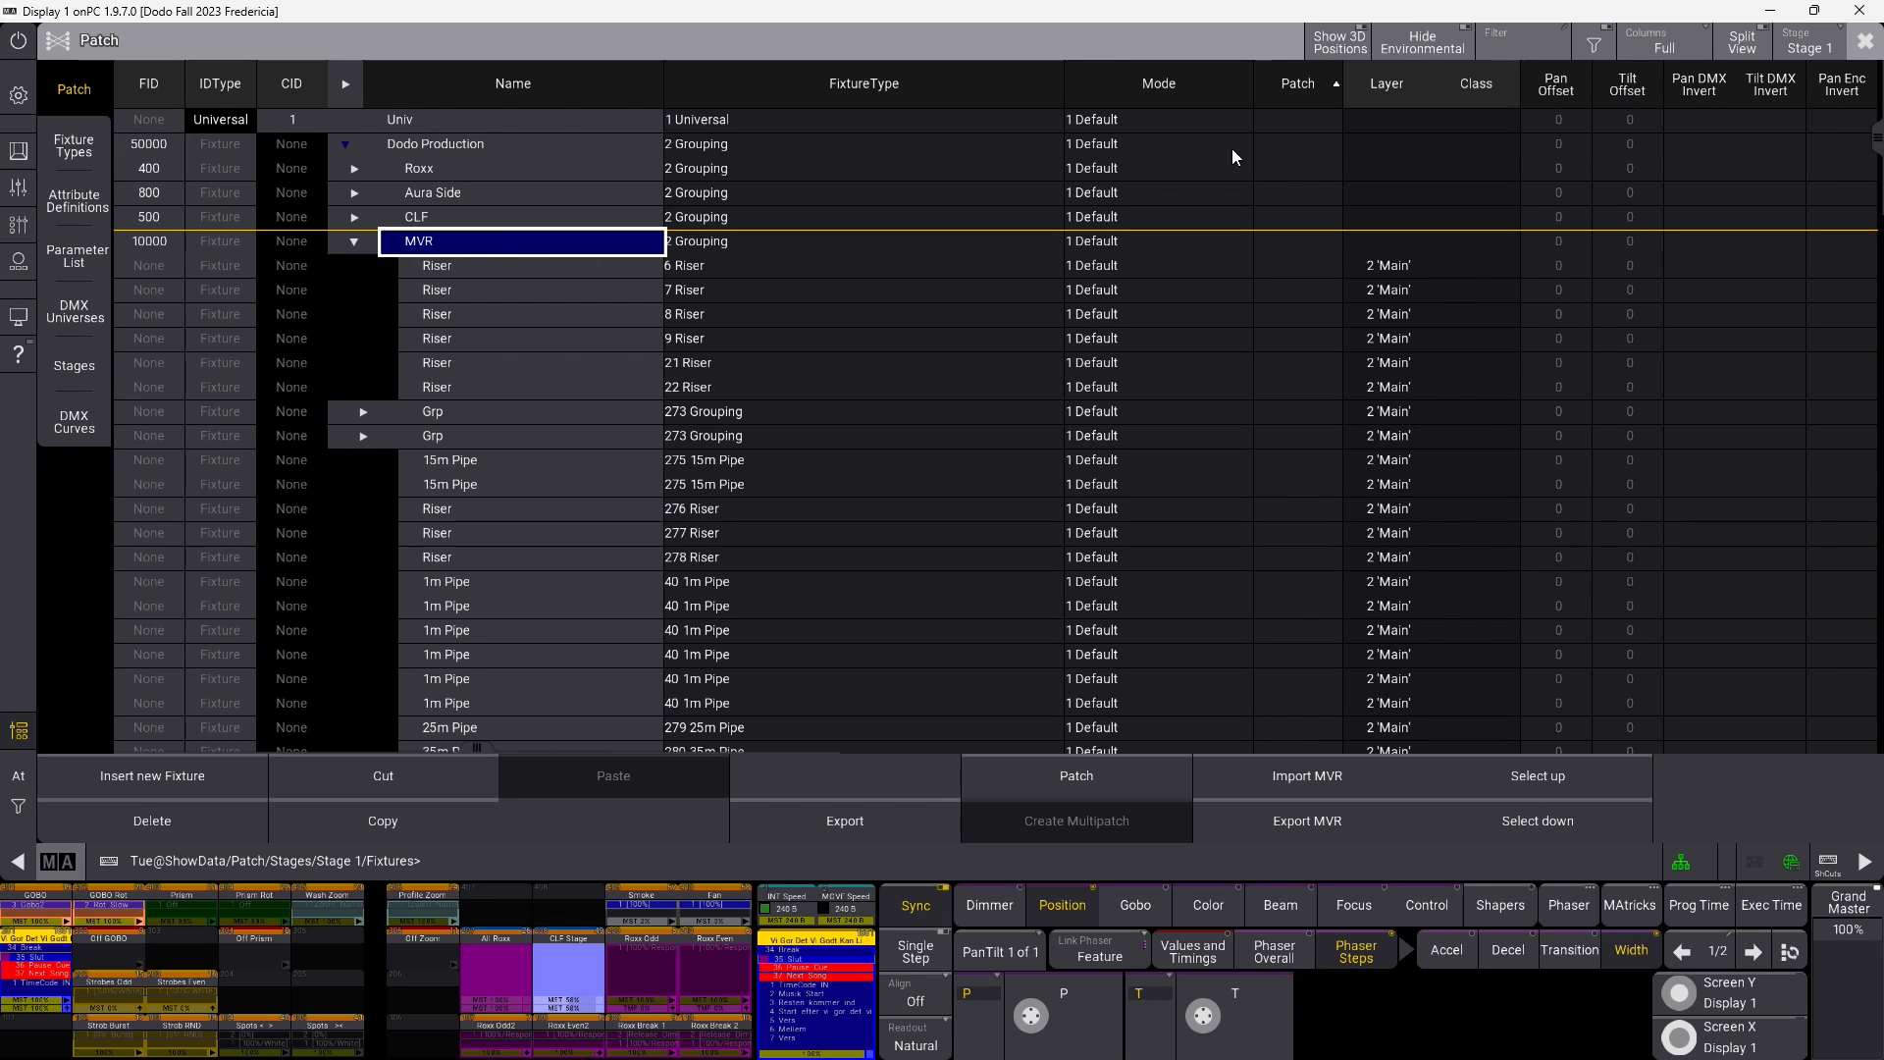
click(1435, 39)
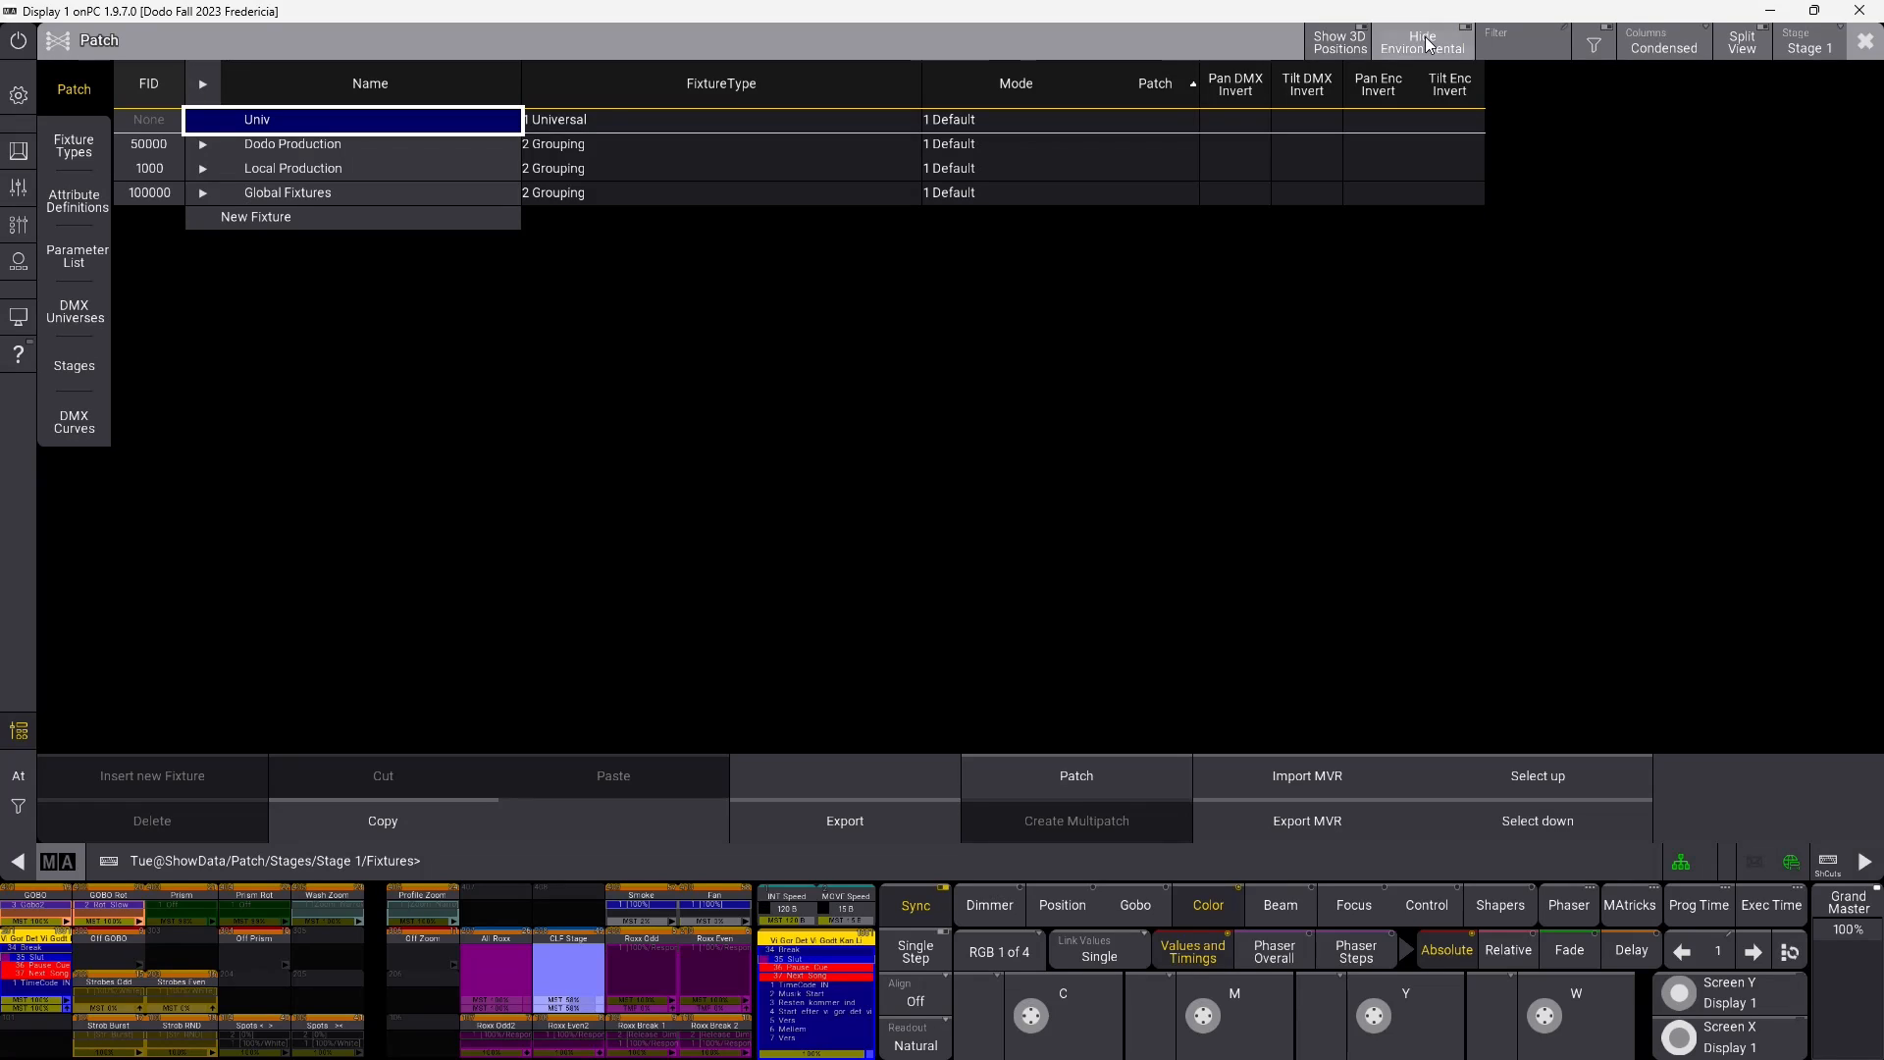
click(1427, 45)
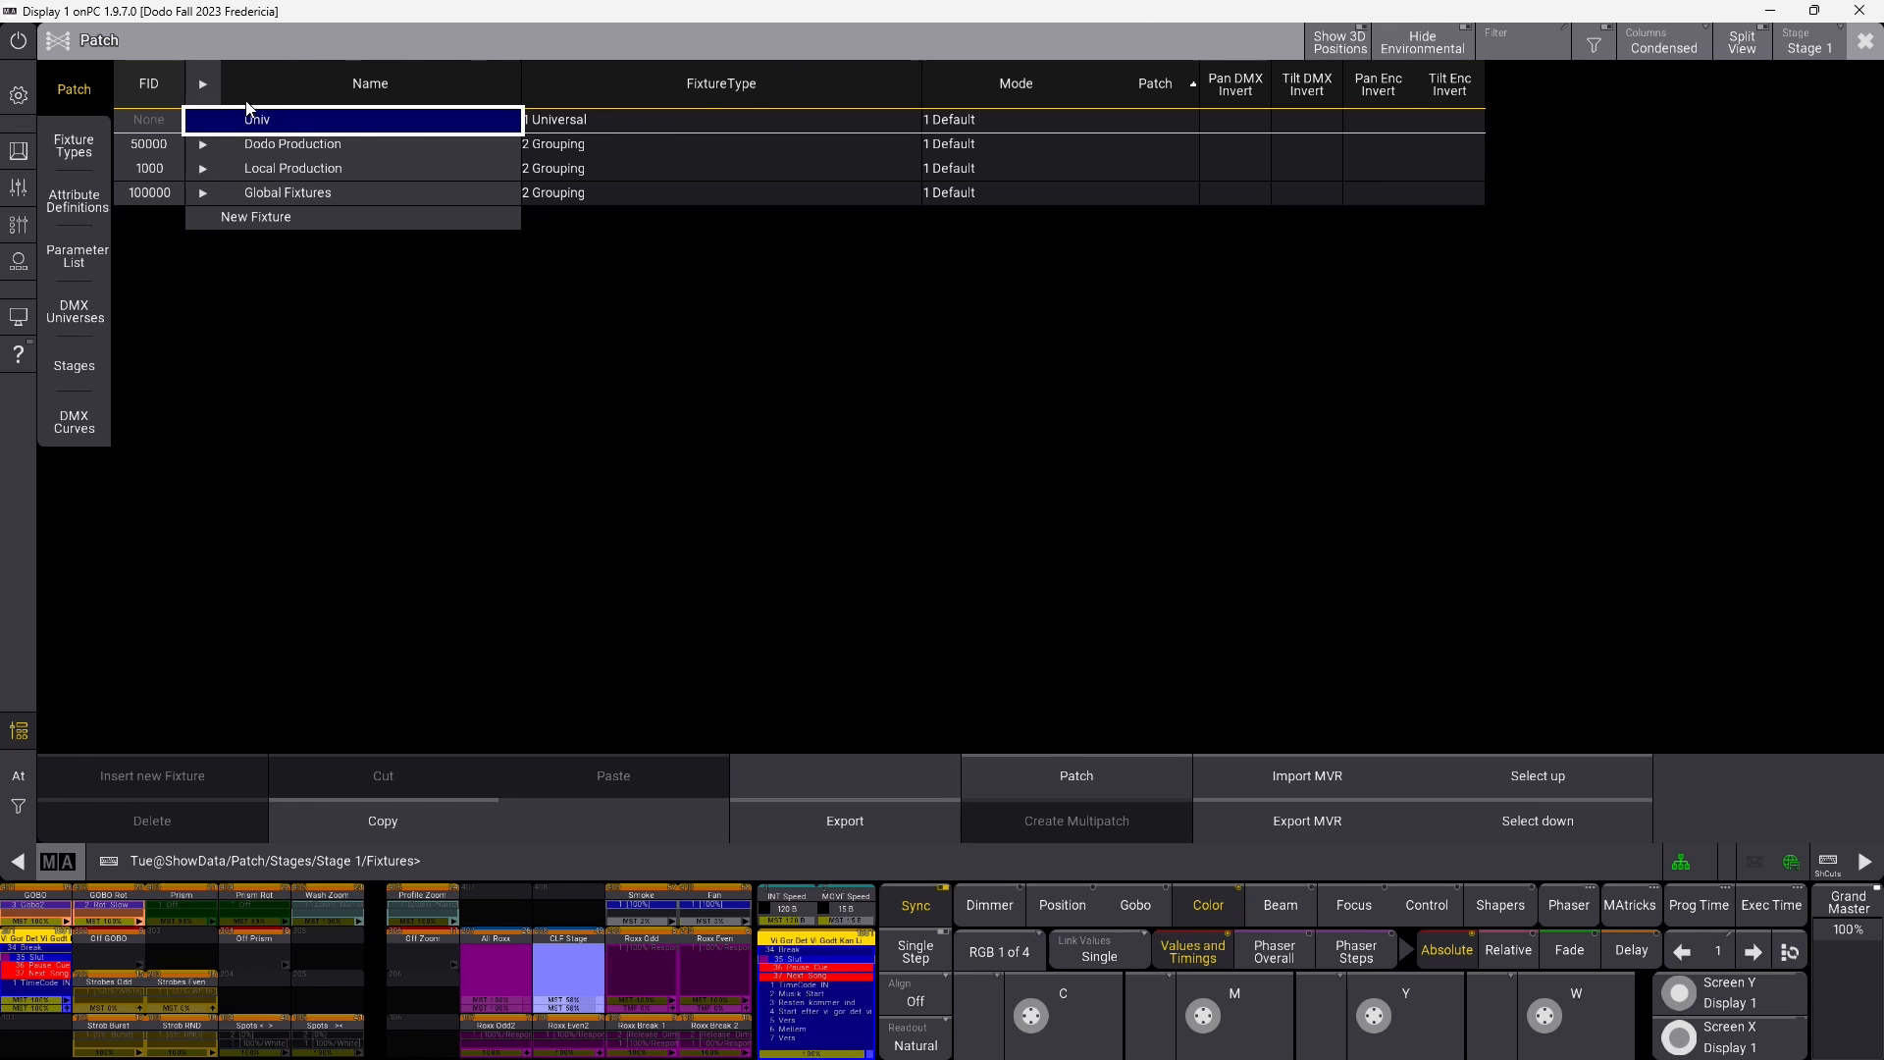
Step: Expand Local Production and collapse its House Blinder, House Front 1, House Strobes, House Wash, House Spots and Smoke groupings
click(201, 169)
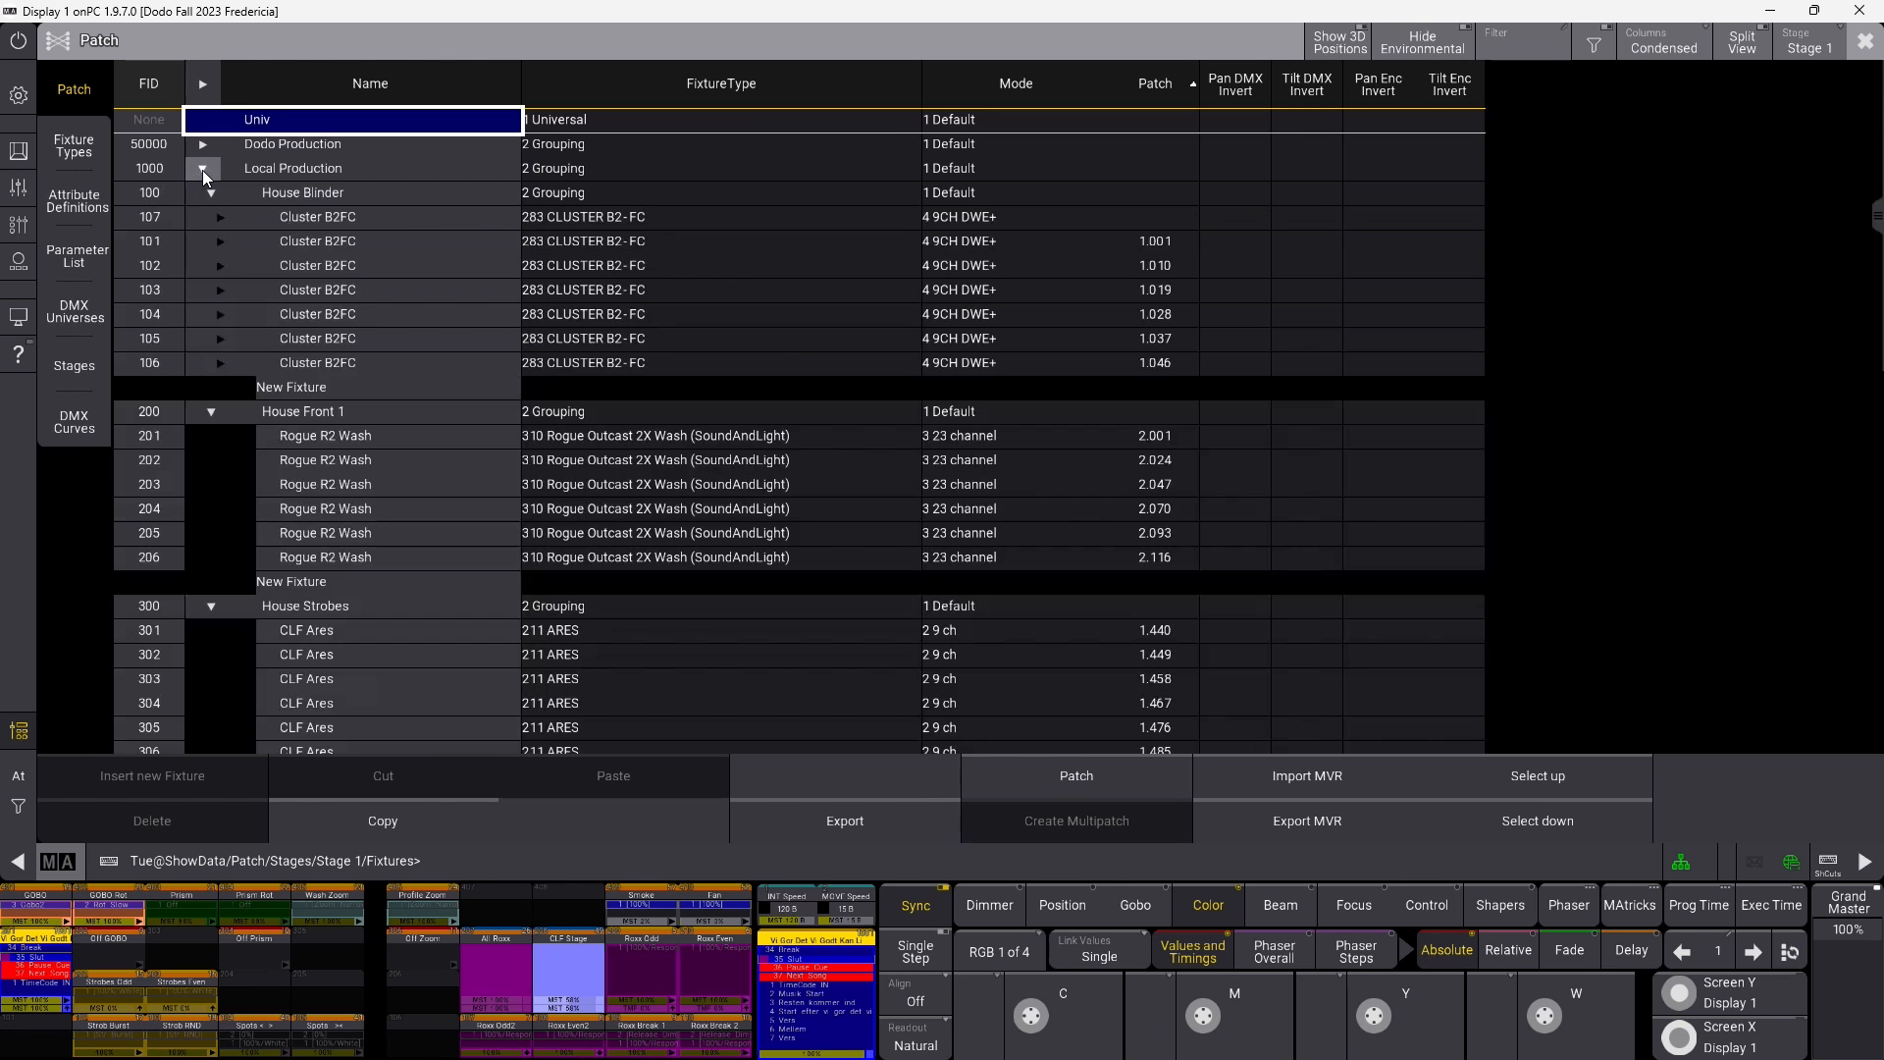
click(214, 195)
click(212, 218)
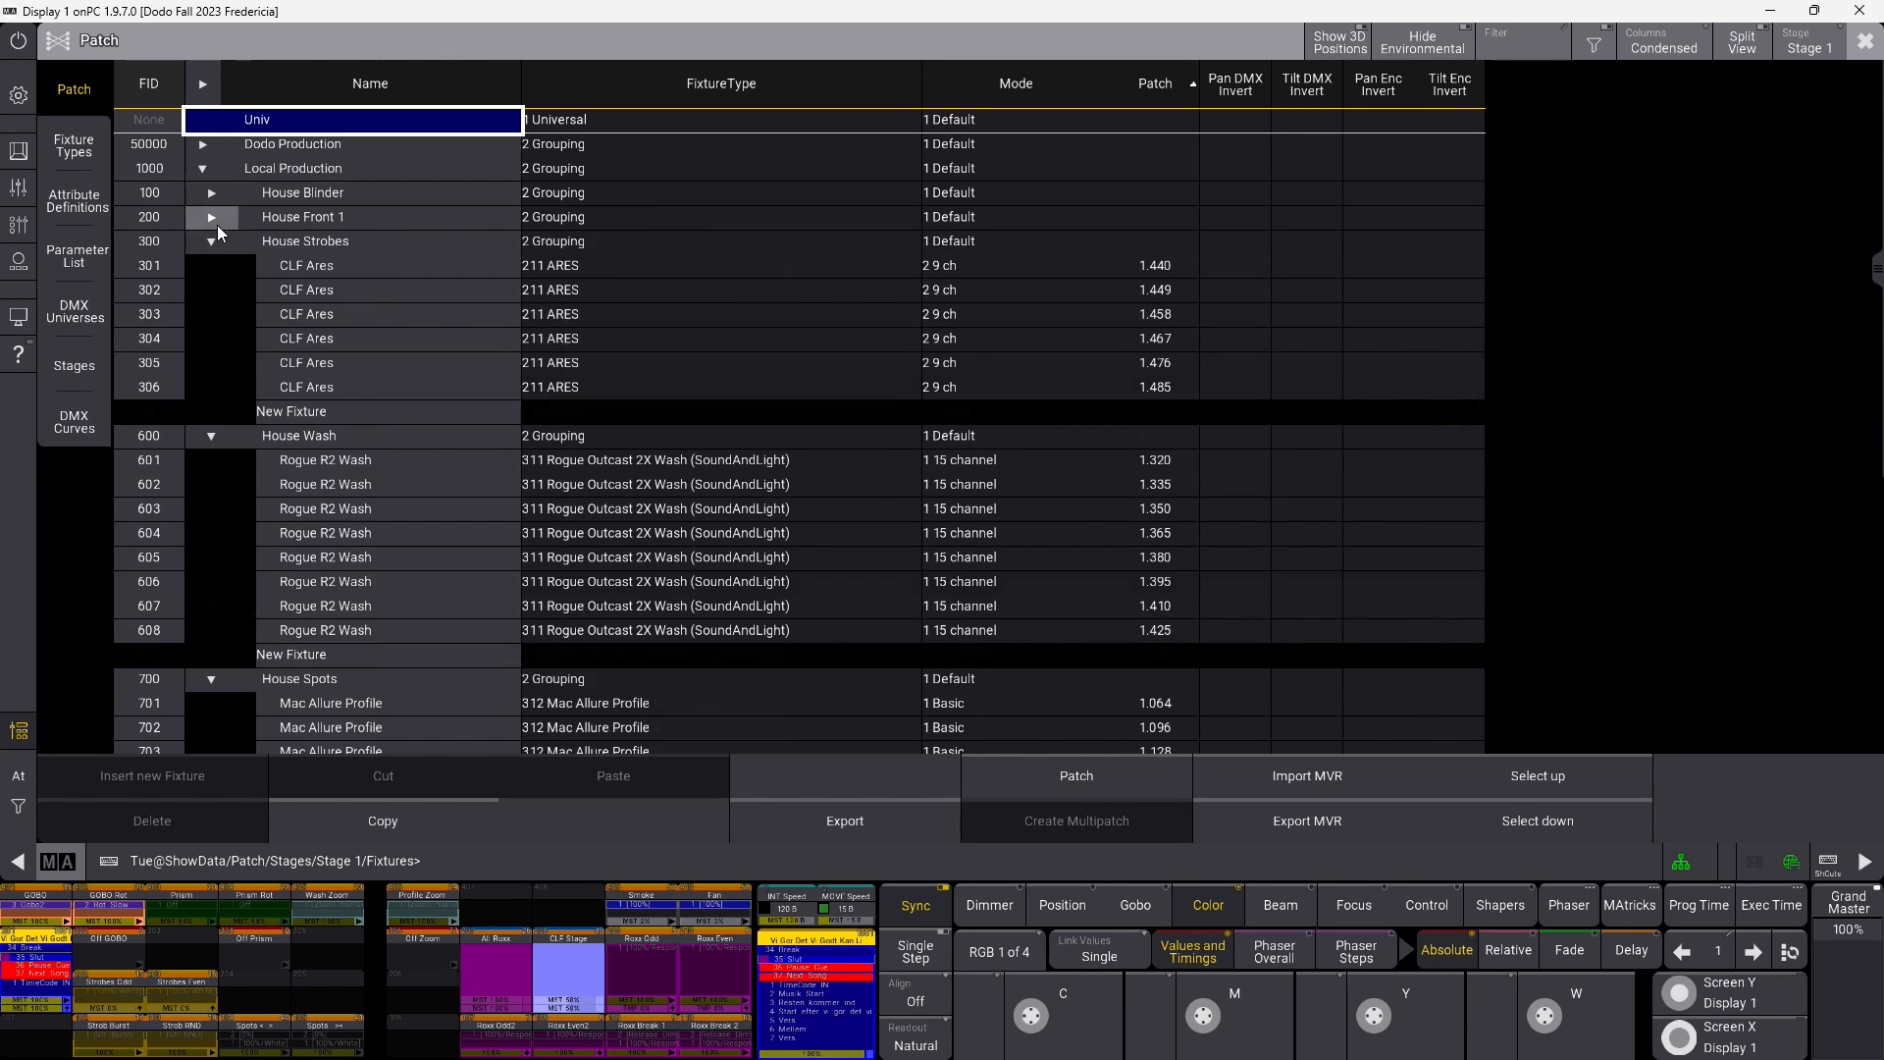
click(212, 242)
click(210, 263)
click(211, 290)
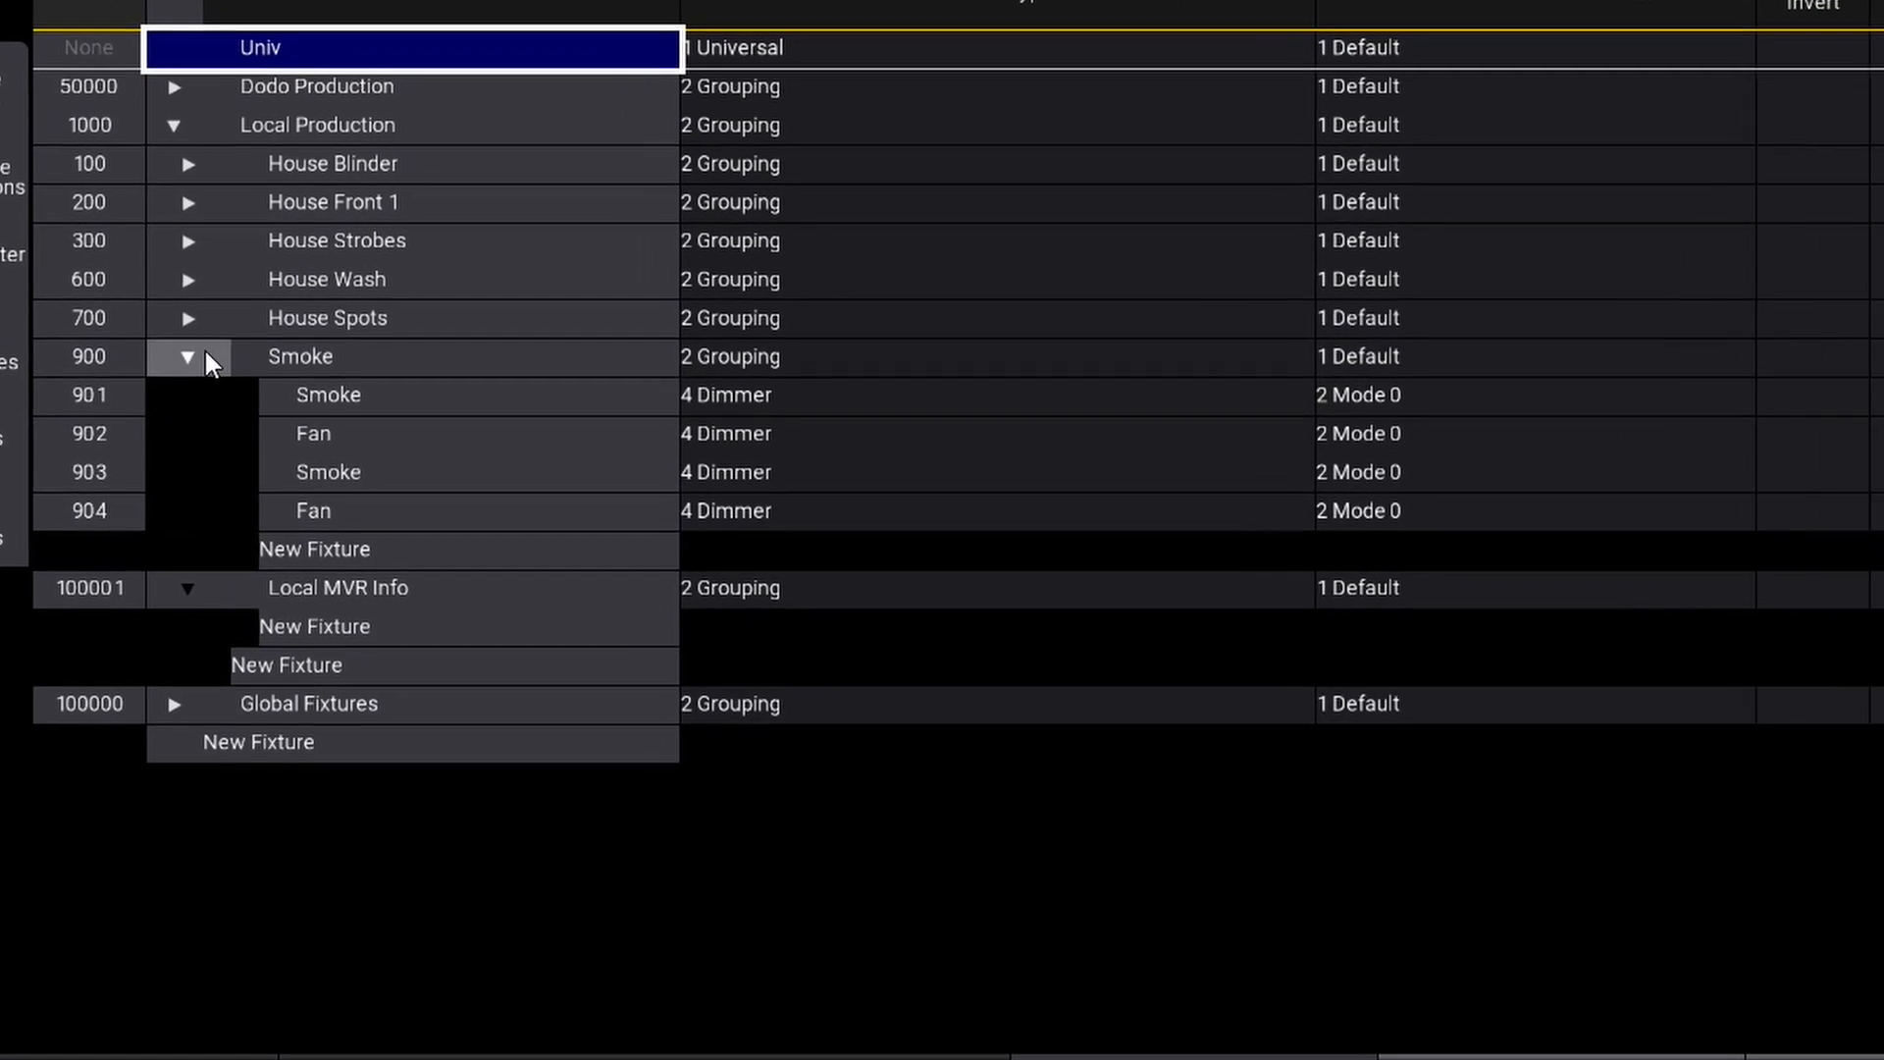
click(206, 353)
click(357, 165)
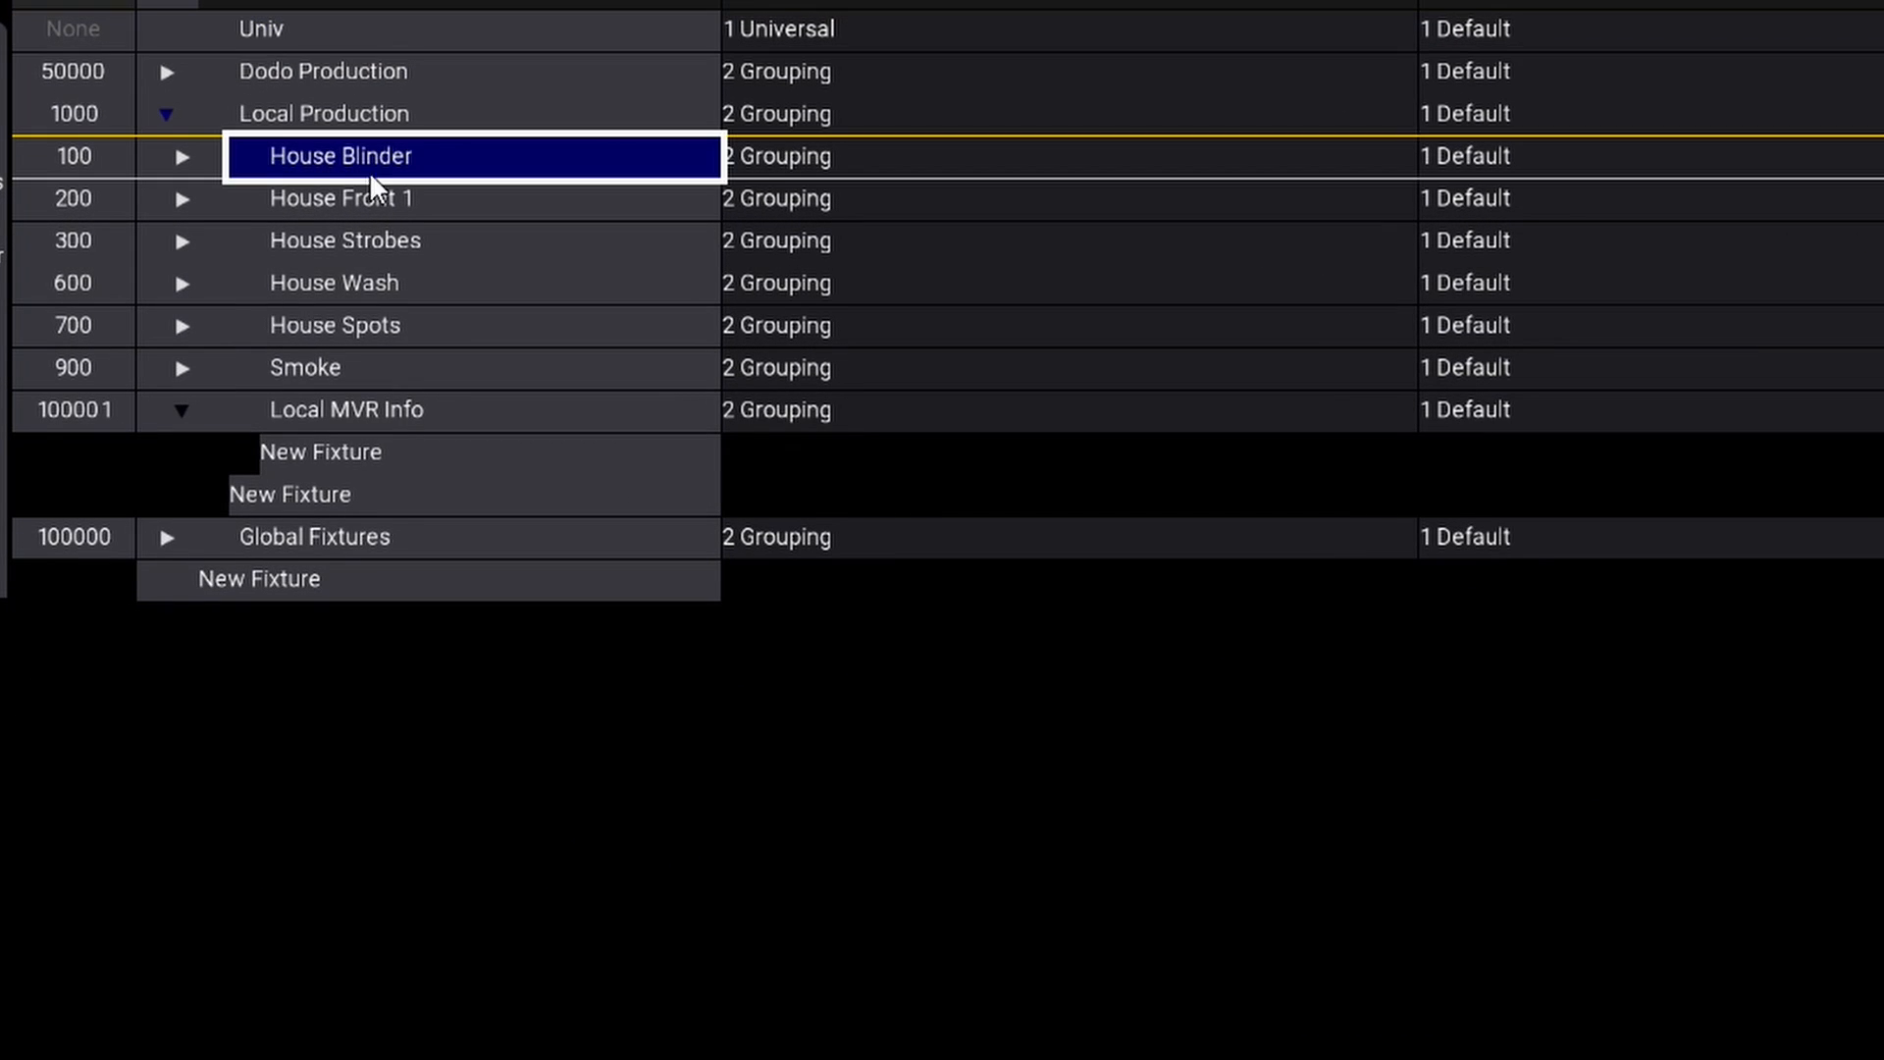
click(382, 218)
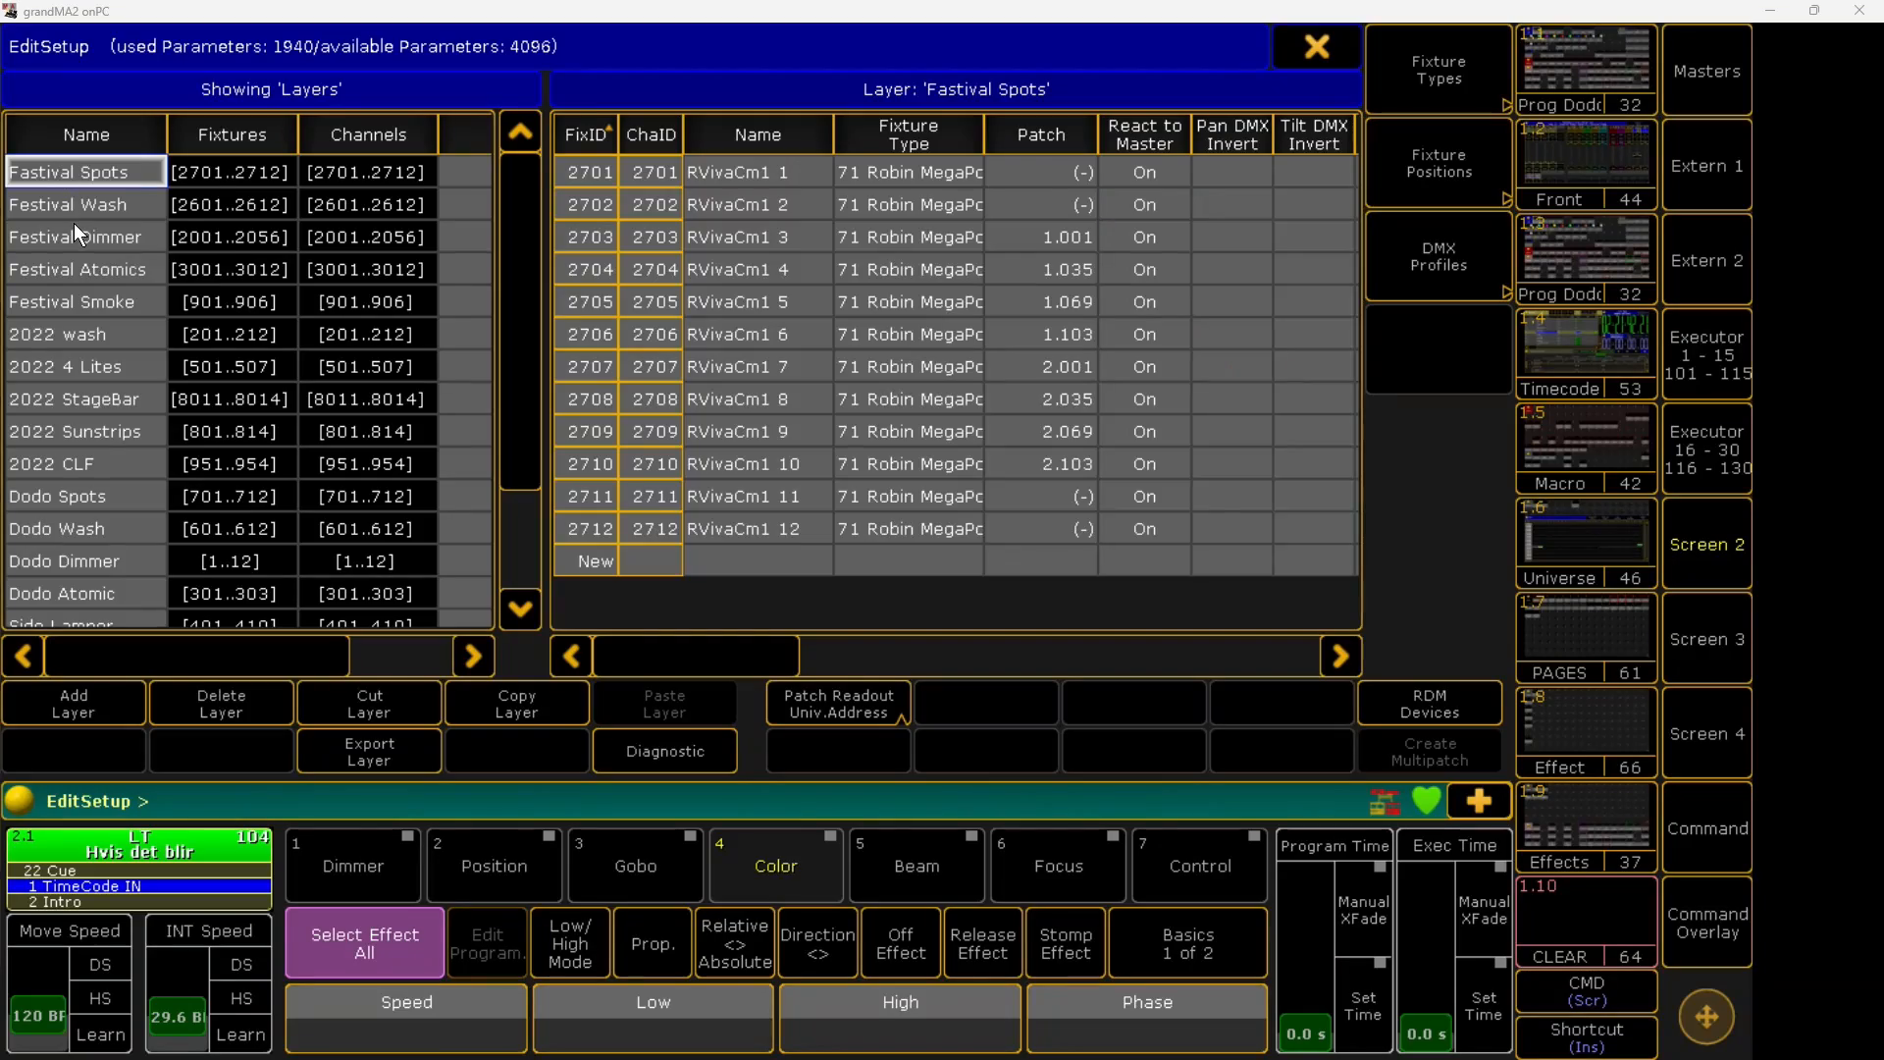
Step: Switch to grandMA2 onPC and look through the whole flat layer list of the fixture schedule for comparison
key(Down)
key(Down)
key(Down)
key(Down)
key(Down)
key(Down)
key(Down)
key(Down)
key(Down)
key(Down)
key(Down)
key(Down)
key(Down)
key(Down)
key(Down)
key(Down)
key(Down)
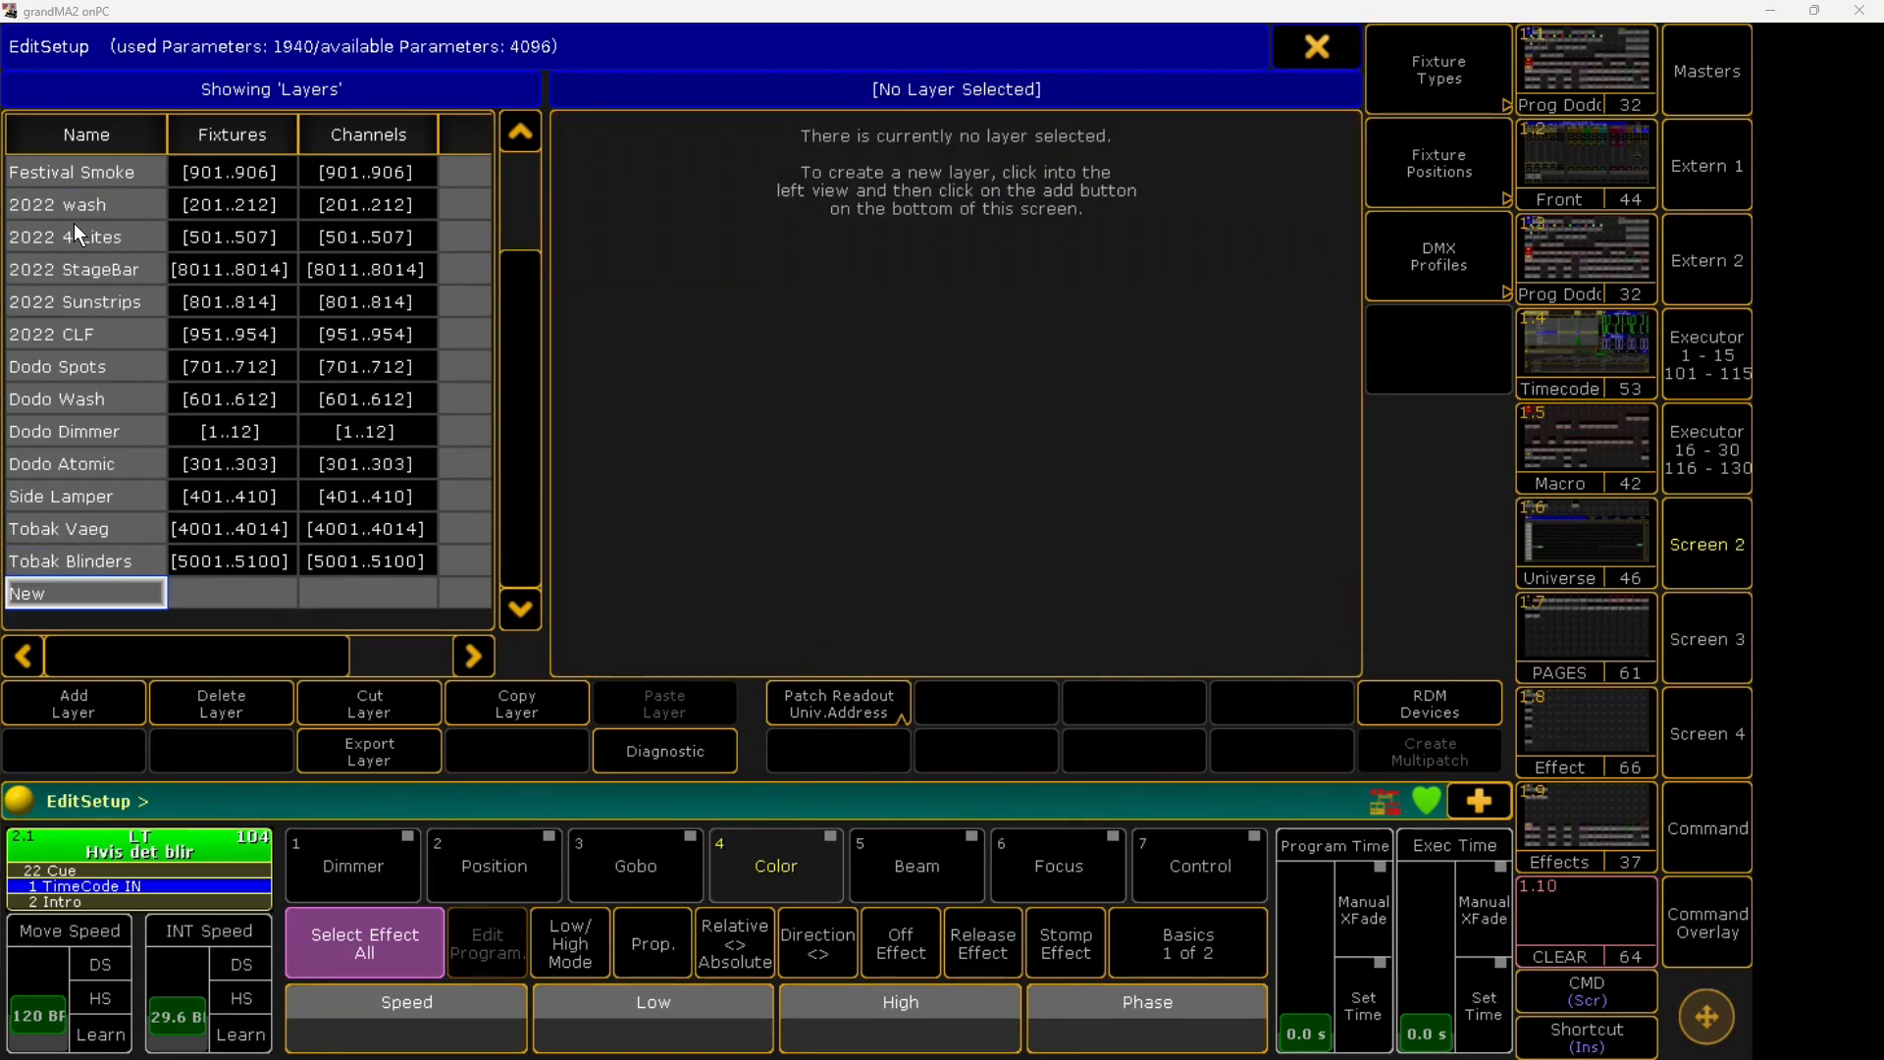
key(Up)
key(Up)
key(Up)
key(Up)
key(Up)
key(Up)
key(Up)
key(Up)
key(Up)
key(Up)
key(Up)
key(Up)
key(Up)
key(Up)
key(Up)
key(Up)
key(Up)
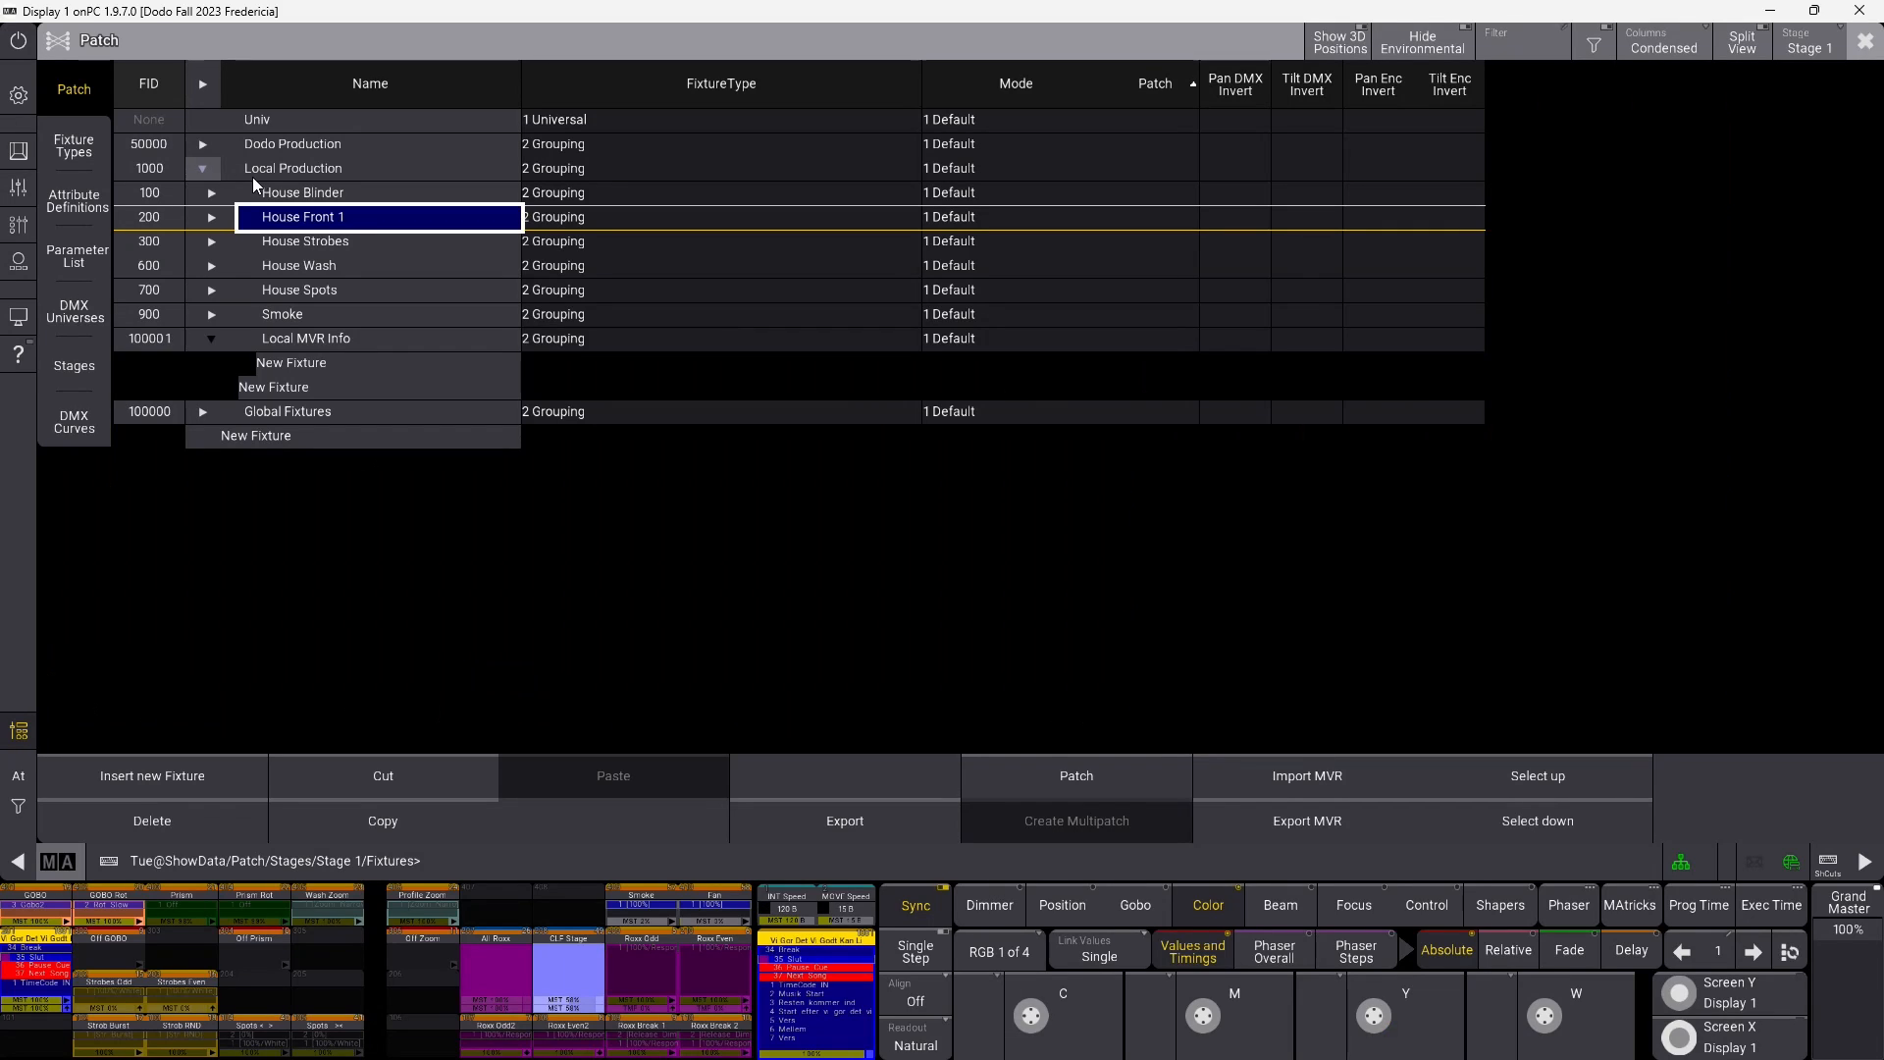
Step: Back in grandMA3 onPC, expand Dodo Production's Roxx grouping in place of Local Production and show the Full patch columns
click(271, 175)
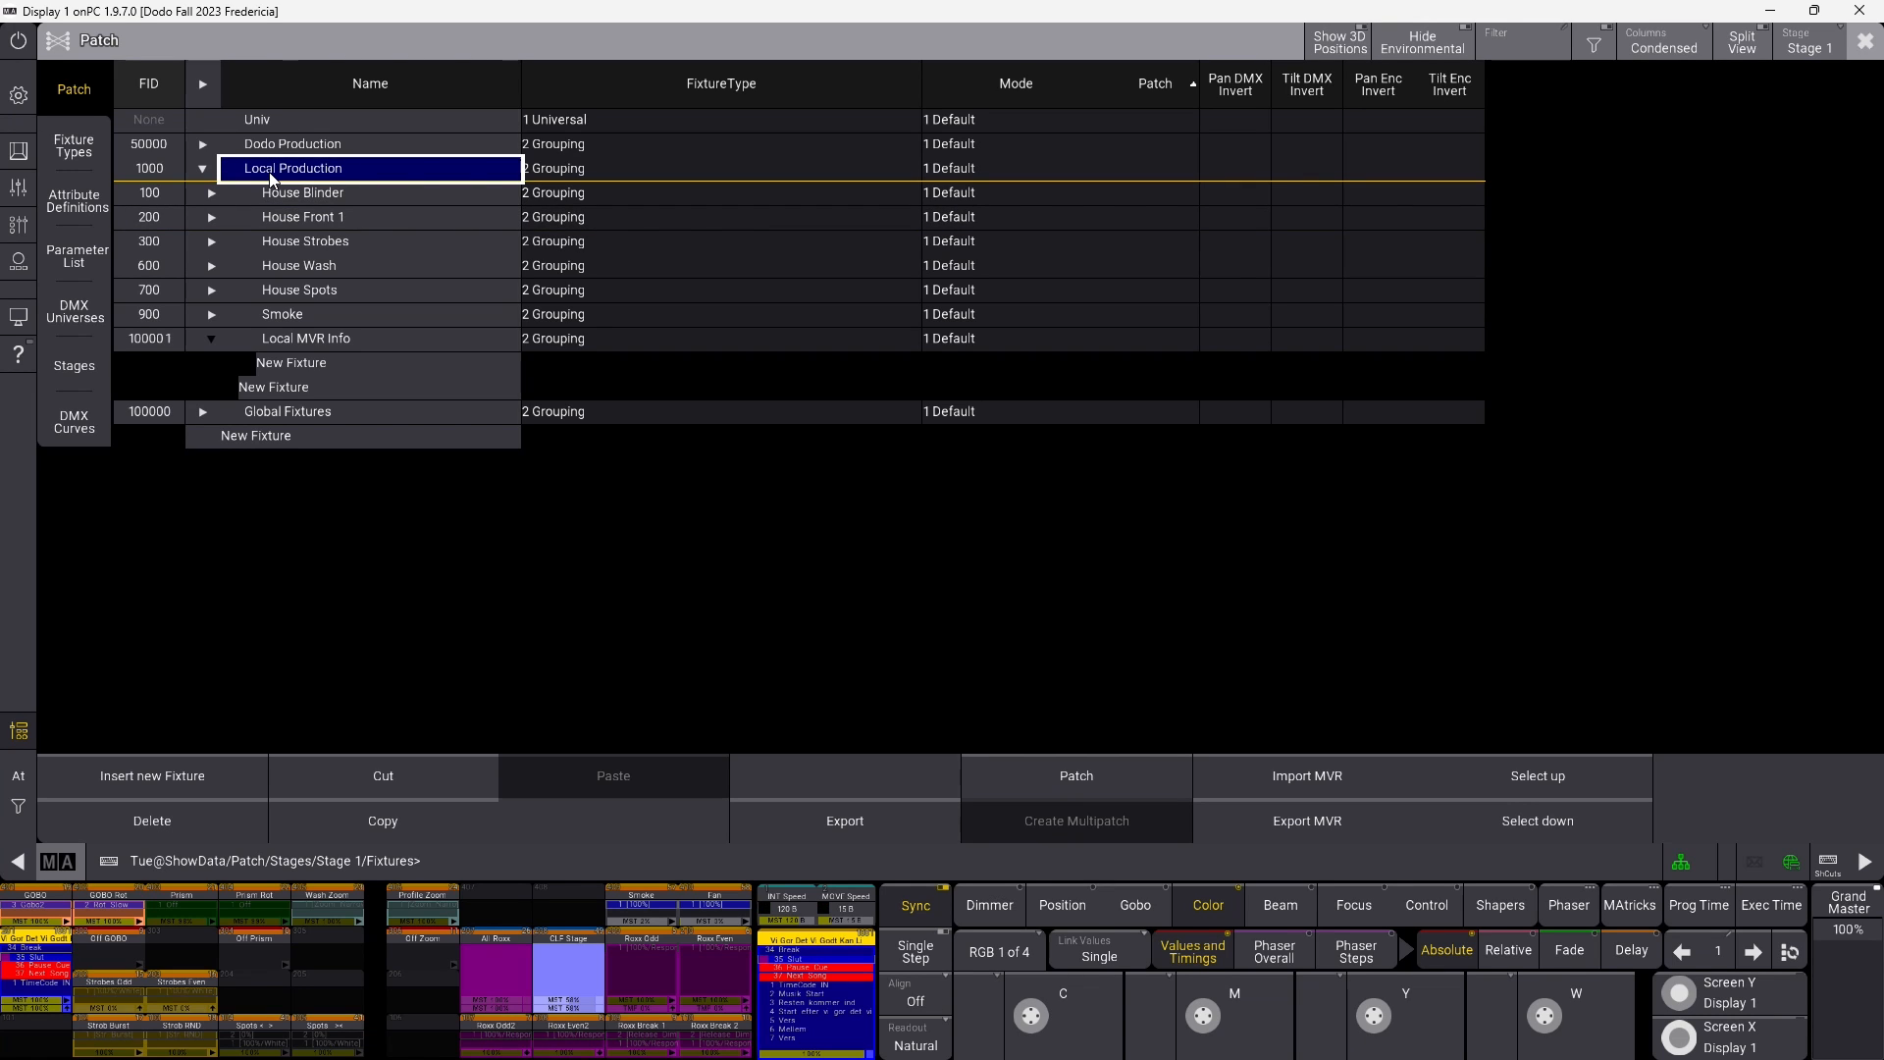
click(198, 169)
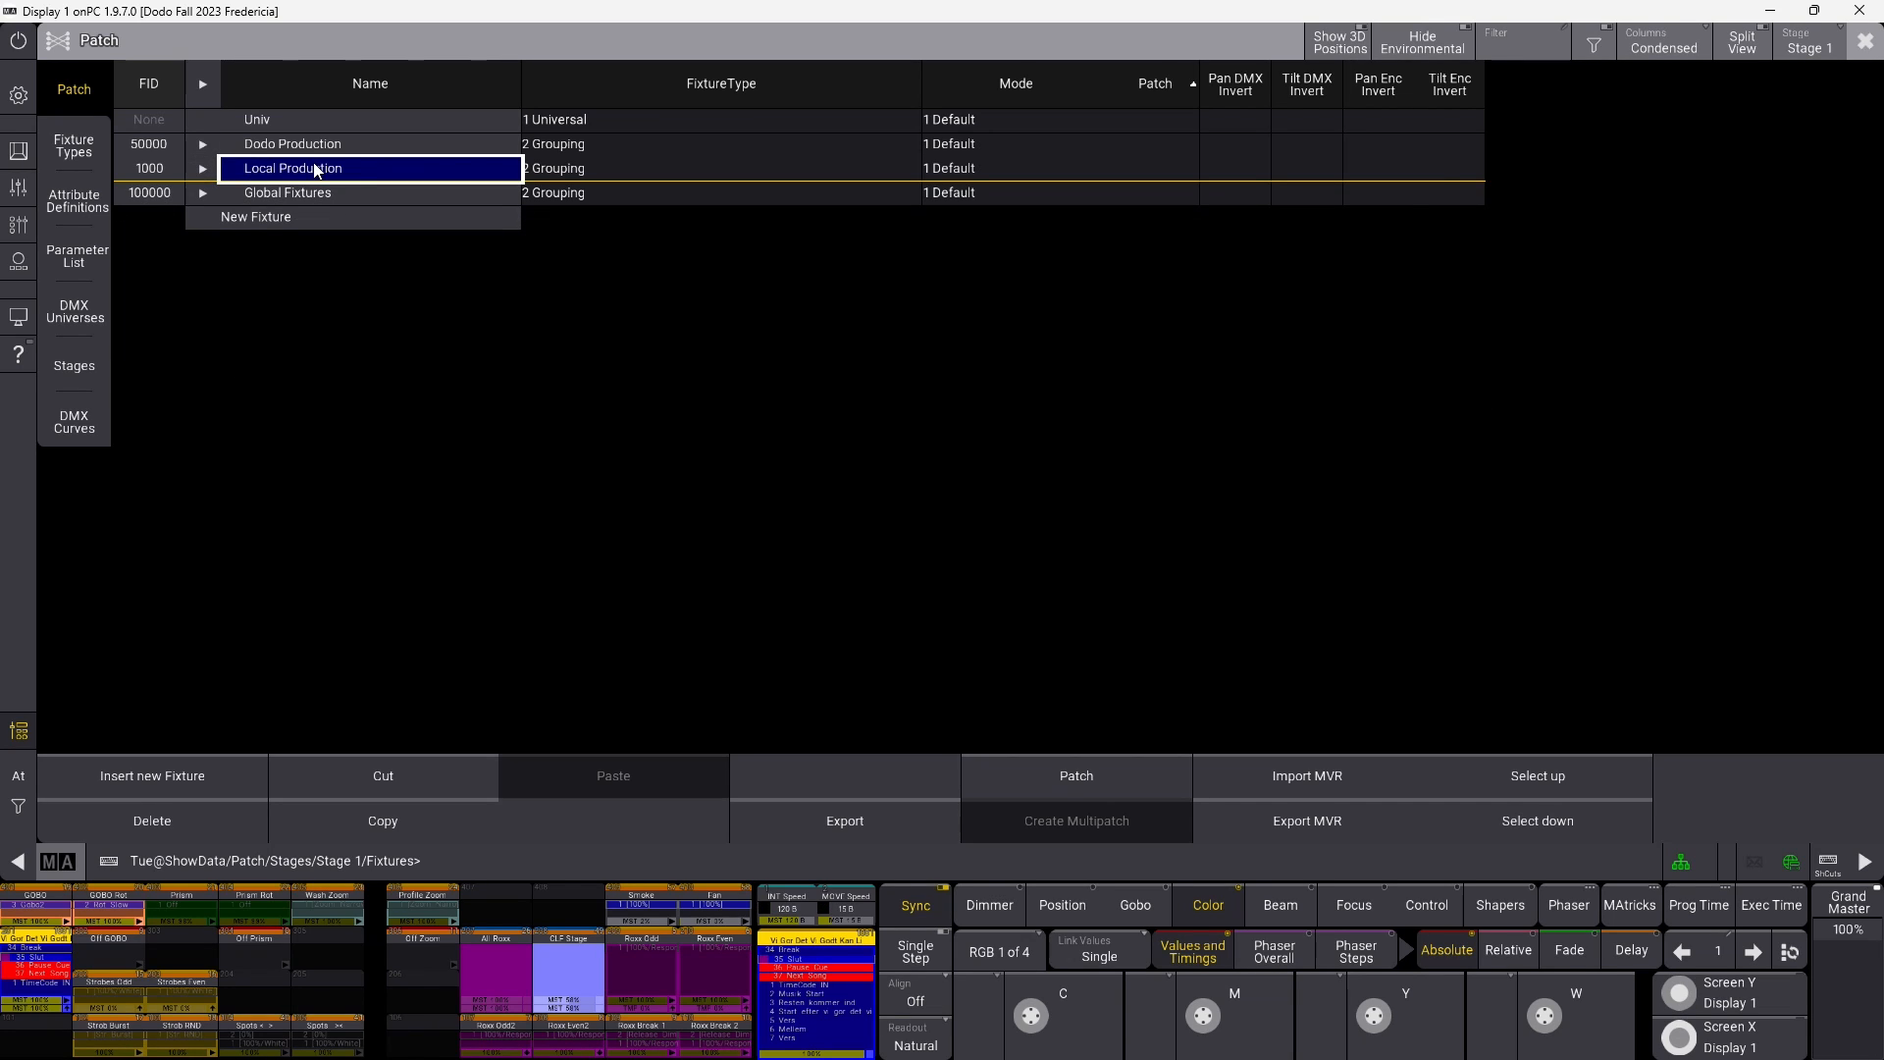
click(203, 144)
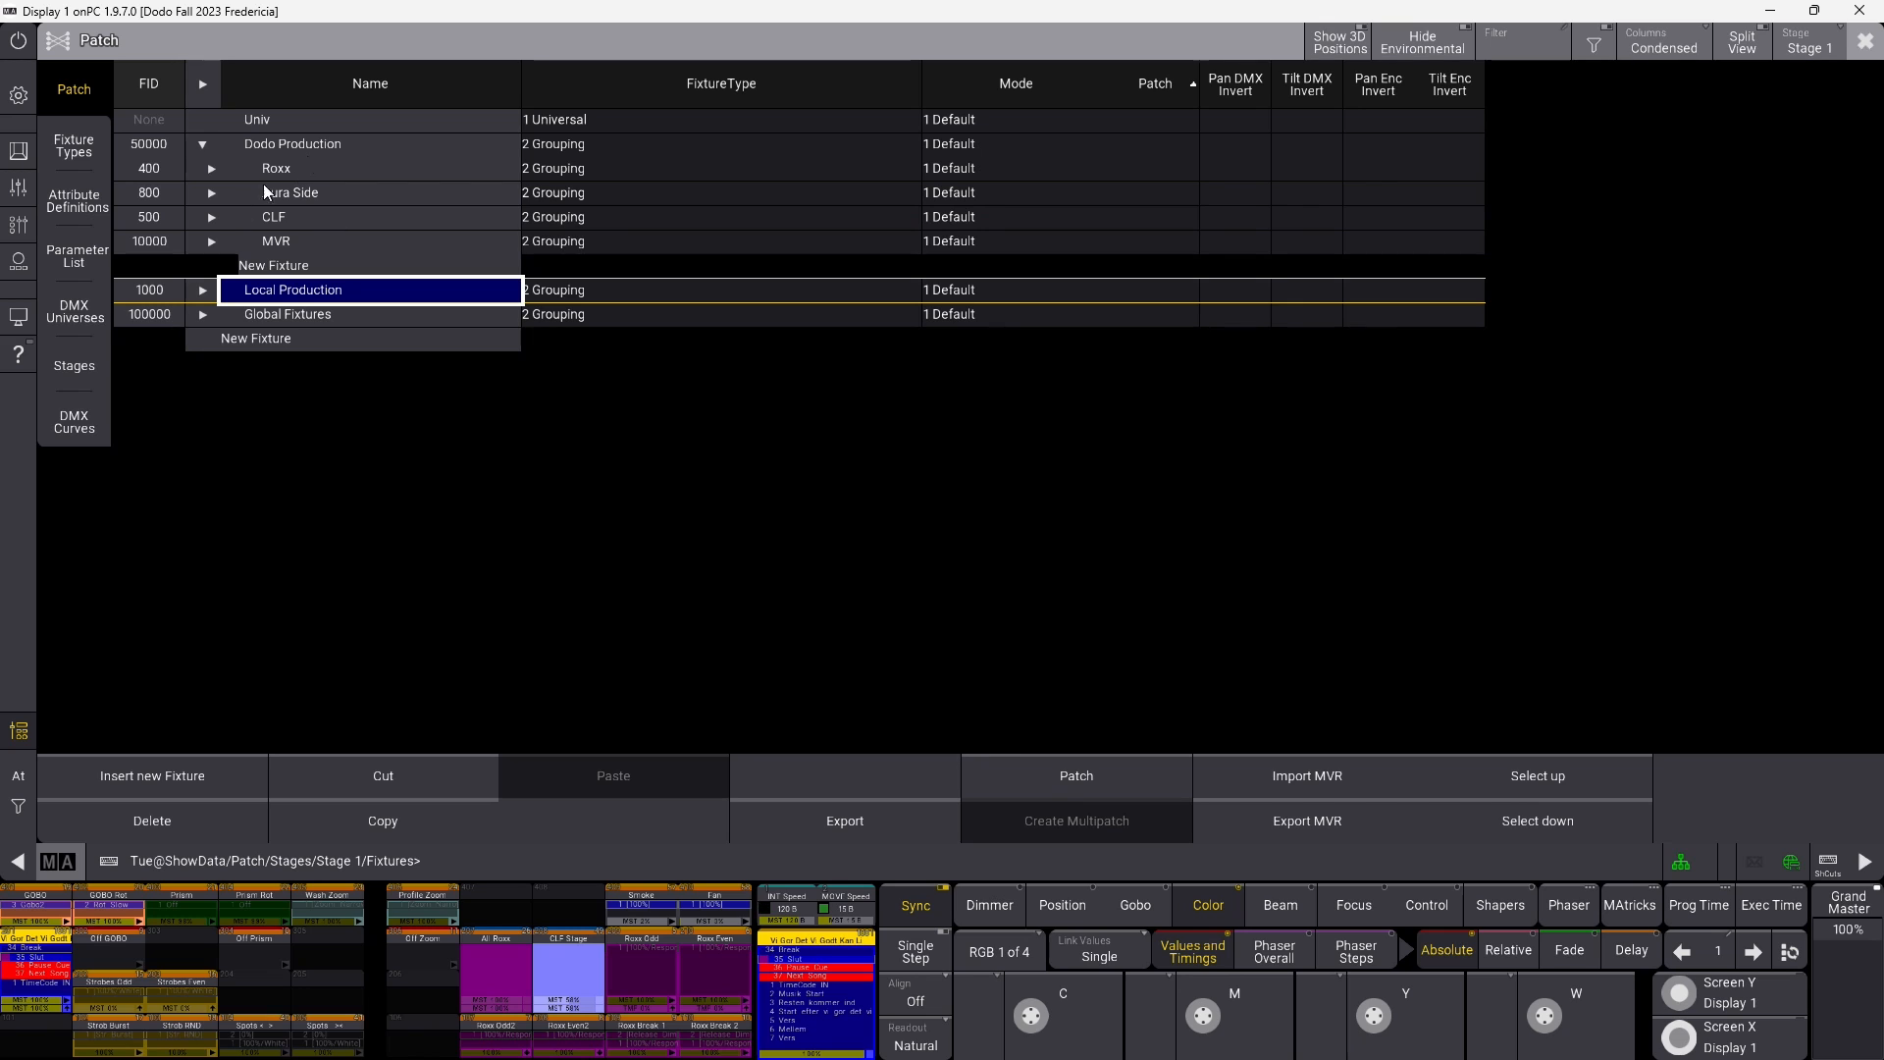
click(209, 169)
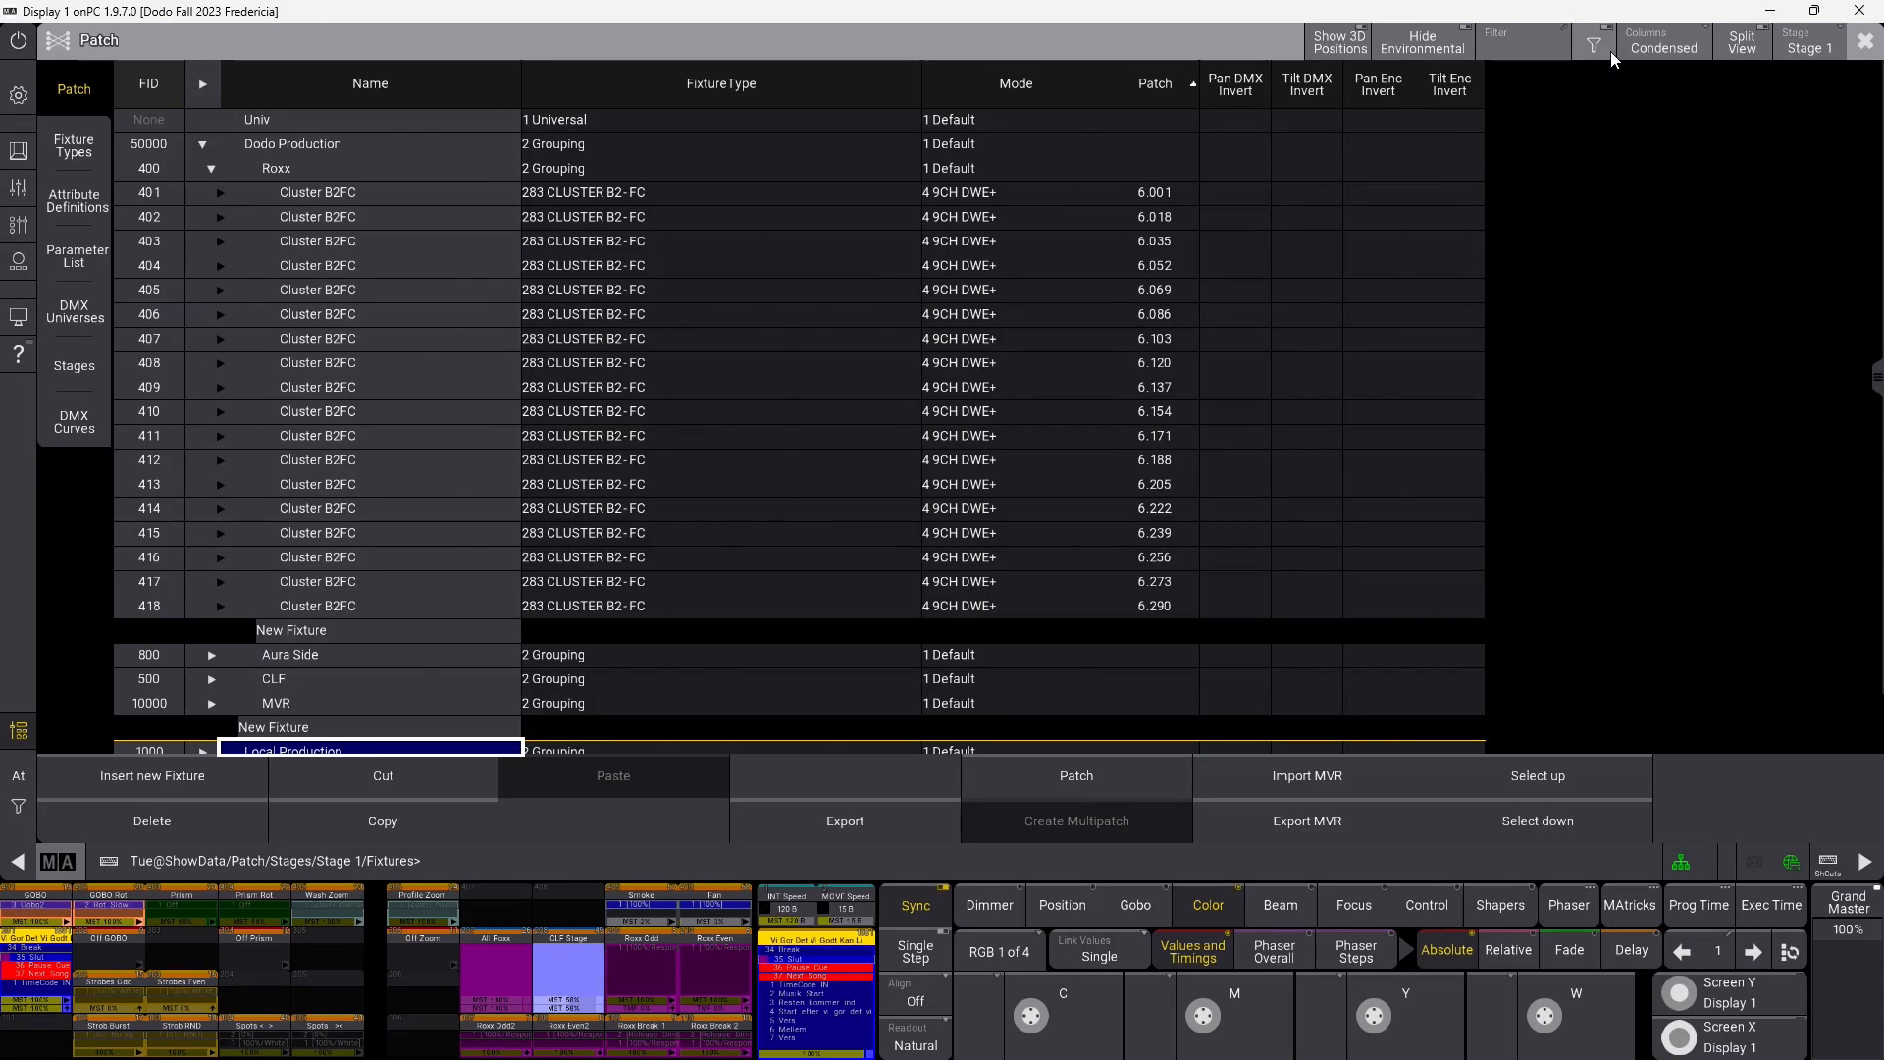
click(1646, 50)
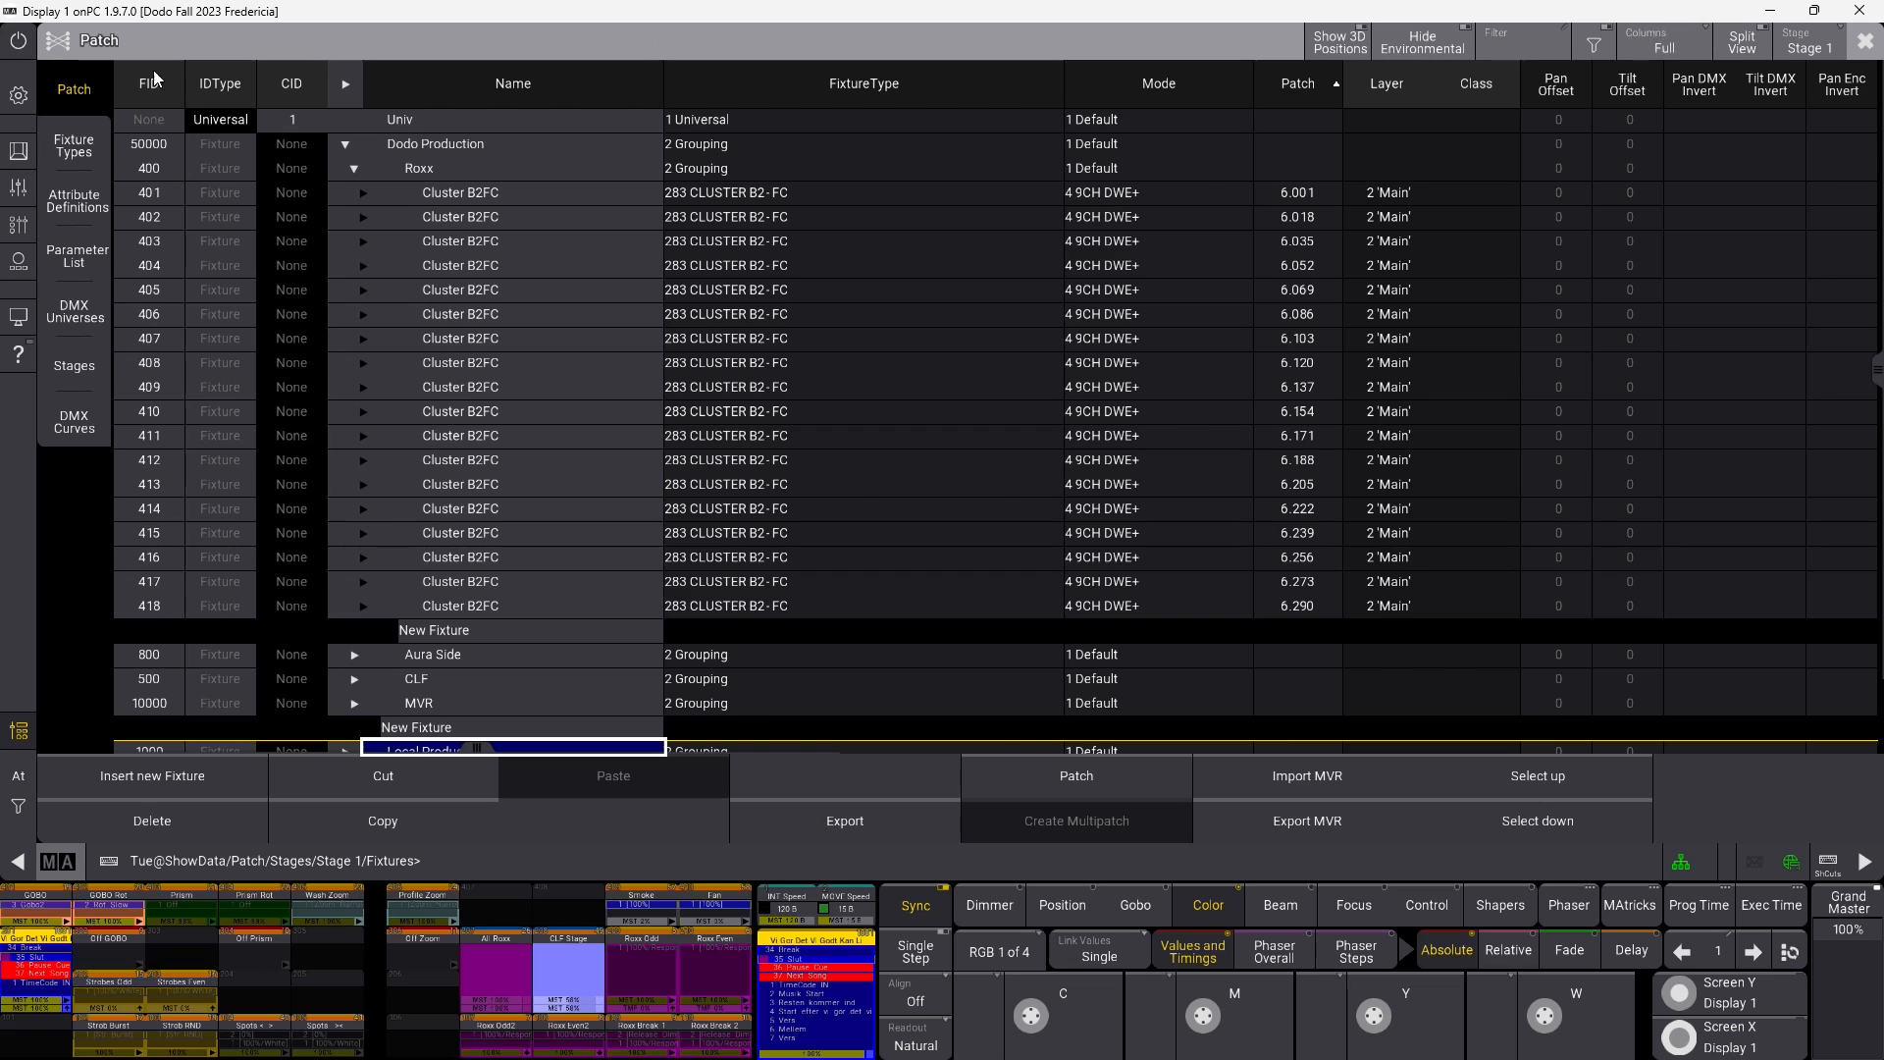
Step: View the patch's fixture types, attribute definitions and DMX universes, and return to the fixture list
click(79, 142)
click(79, 202)
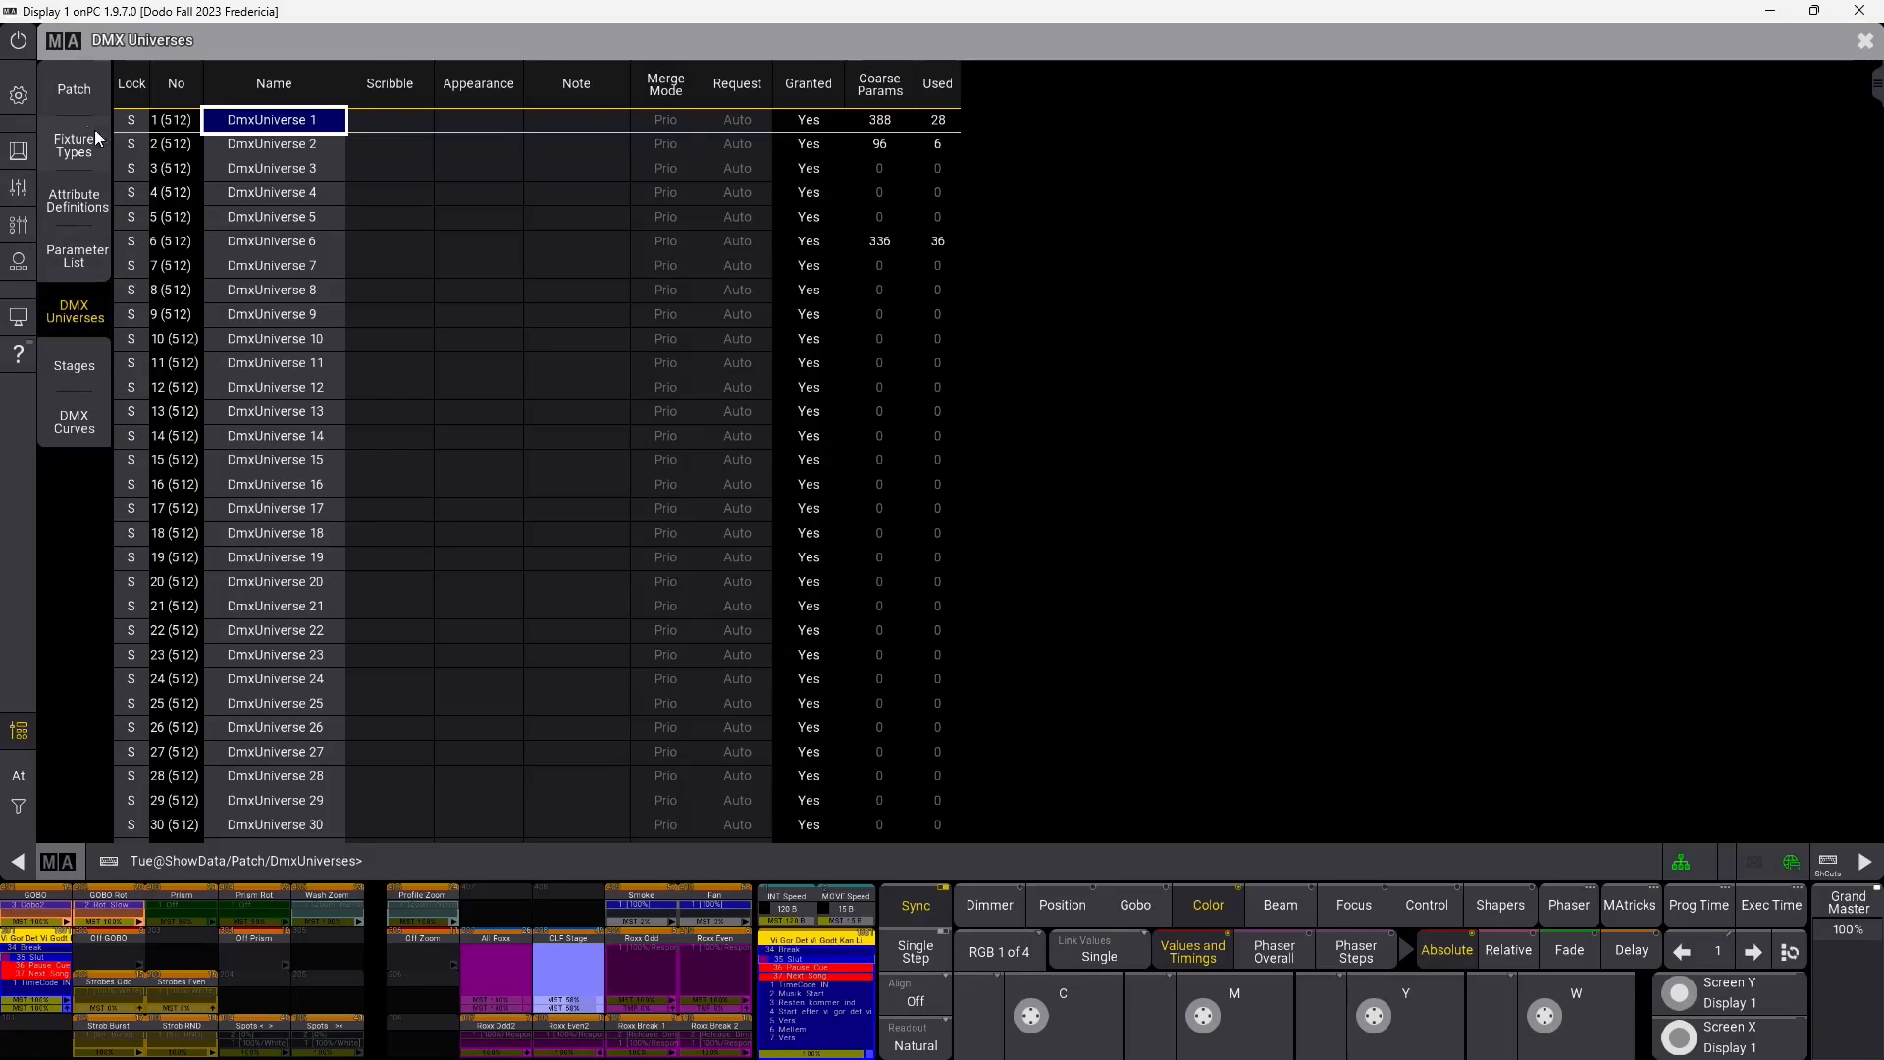
click(77, 98)
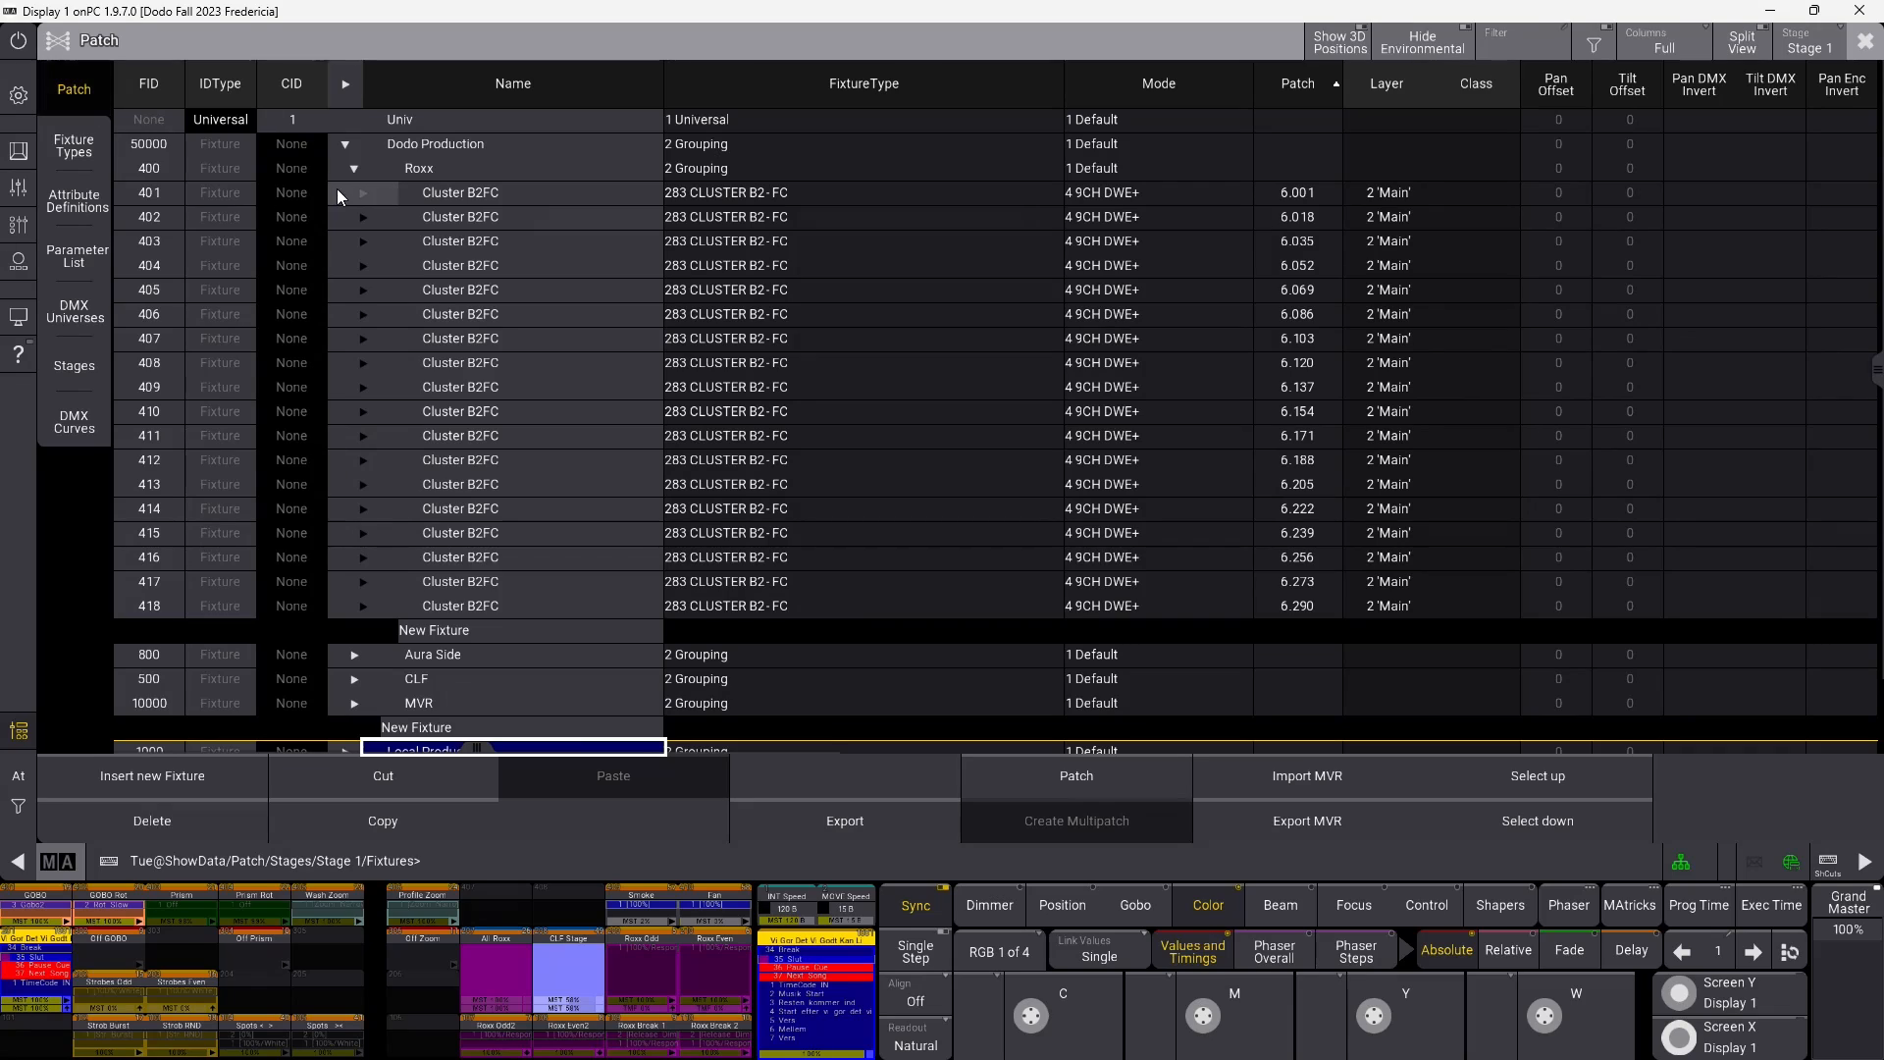
Step: Collapse Dodo Production and start inserting a new fixture at the root level of the patch
click(344, 143)
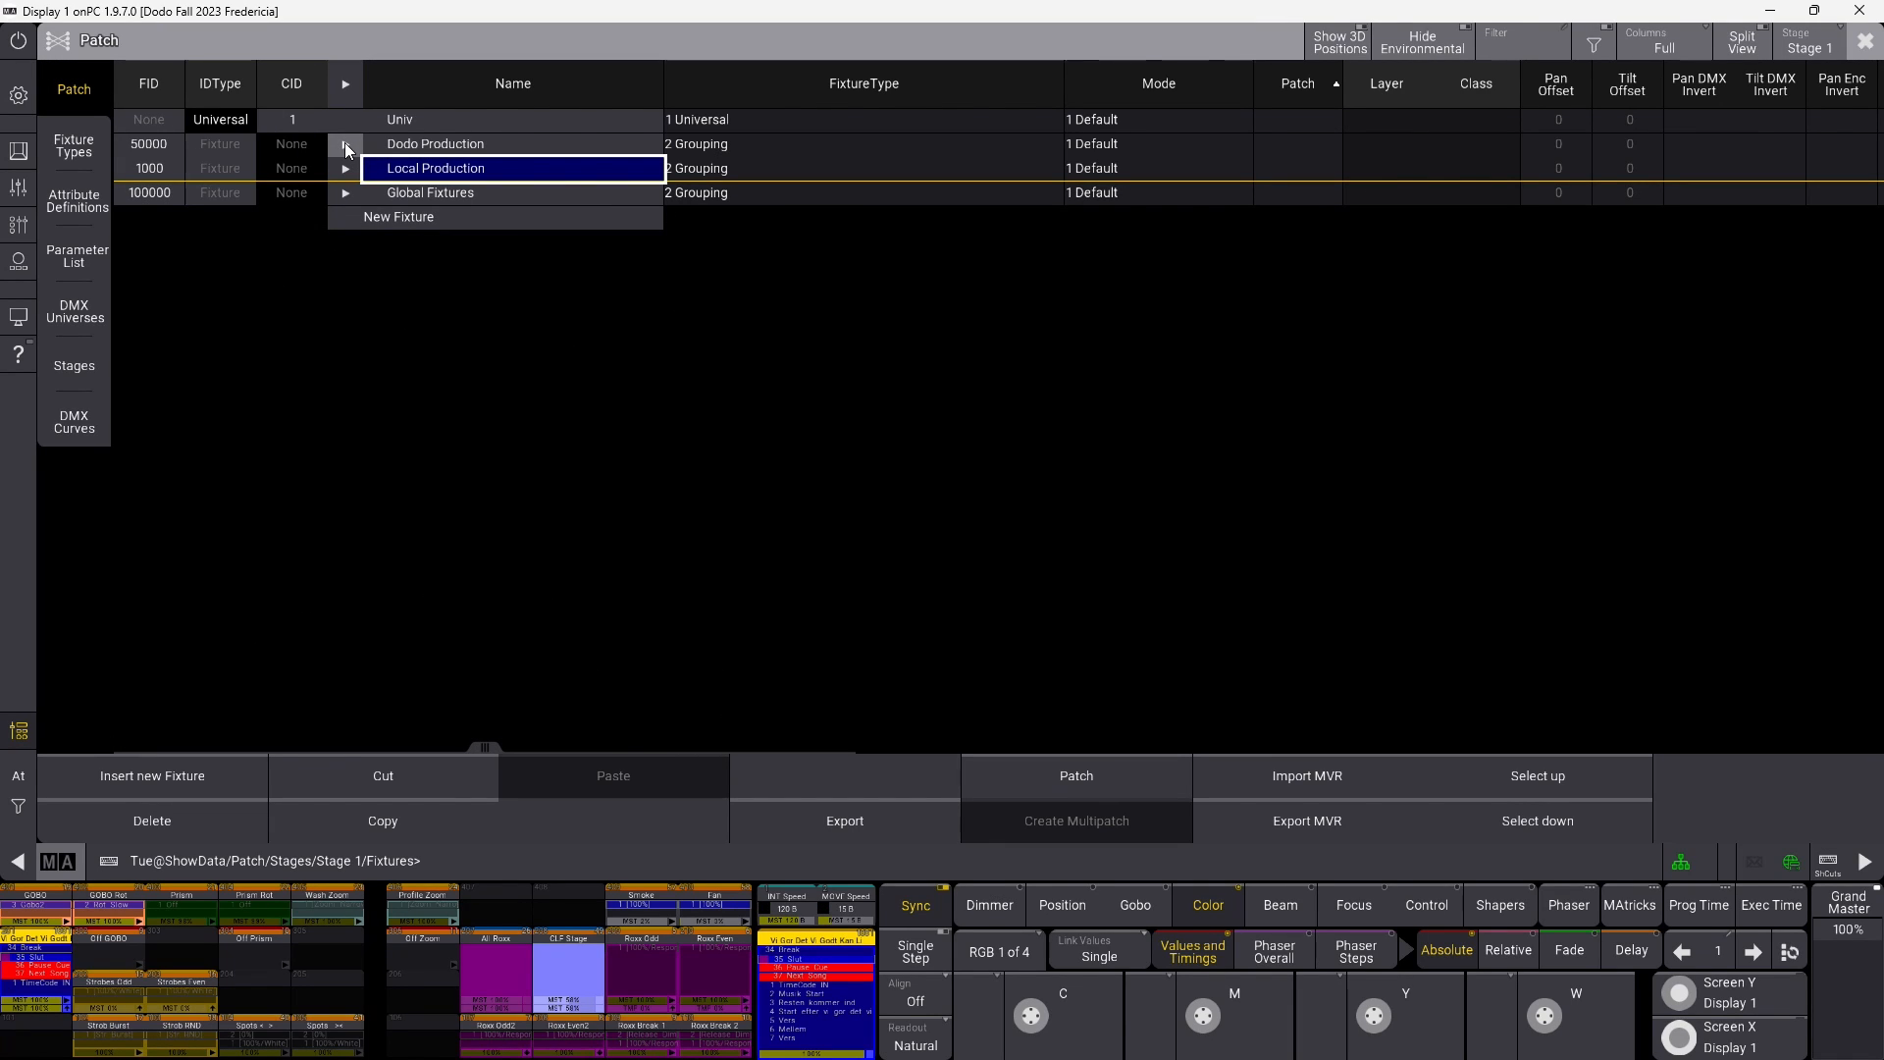
click(401, 220)
click(401, 220)
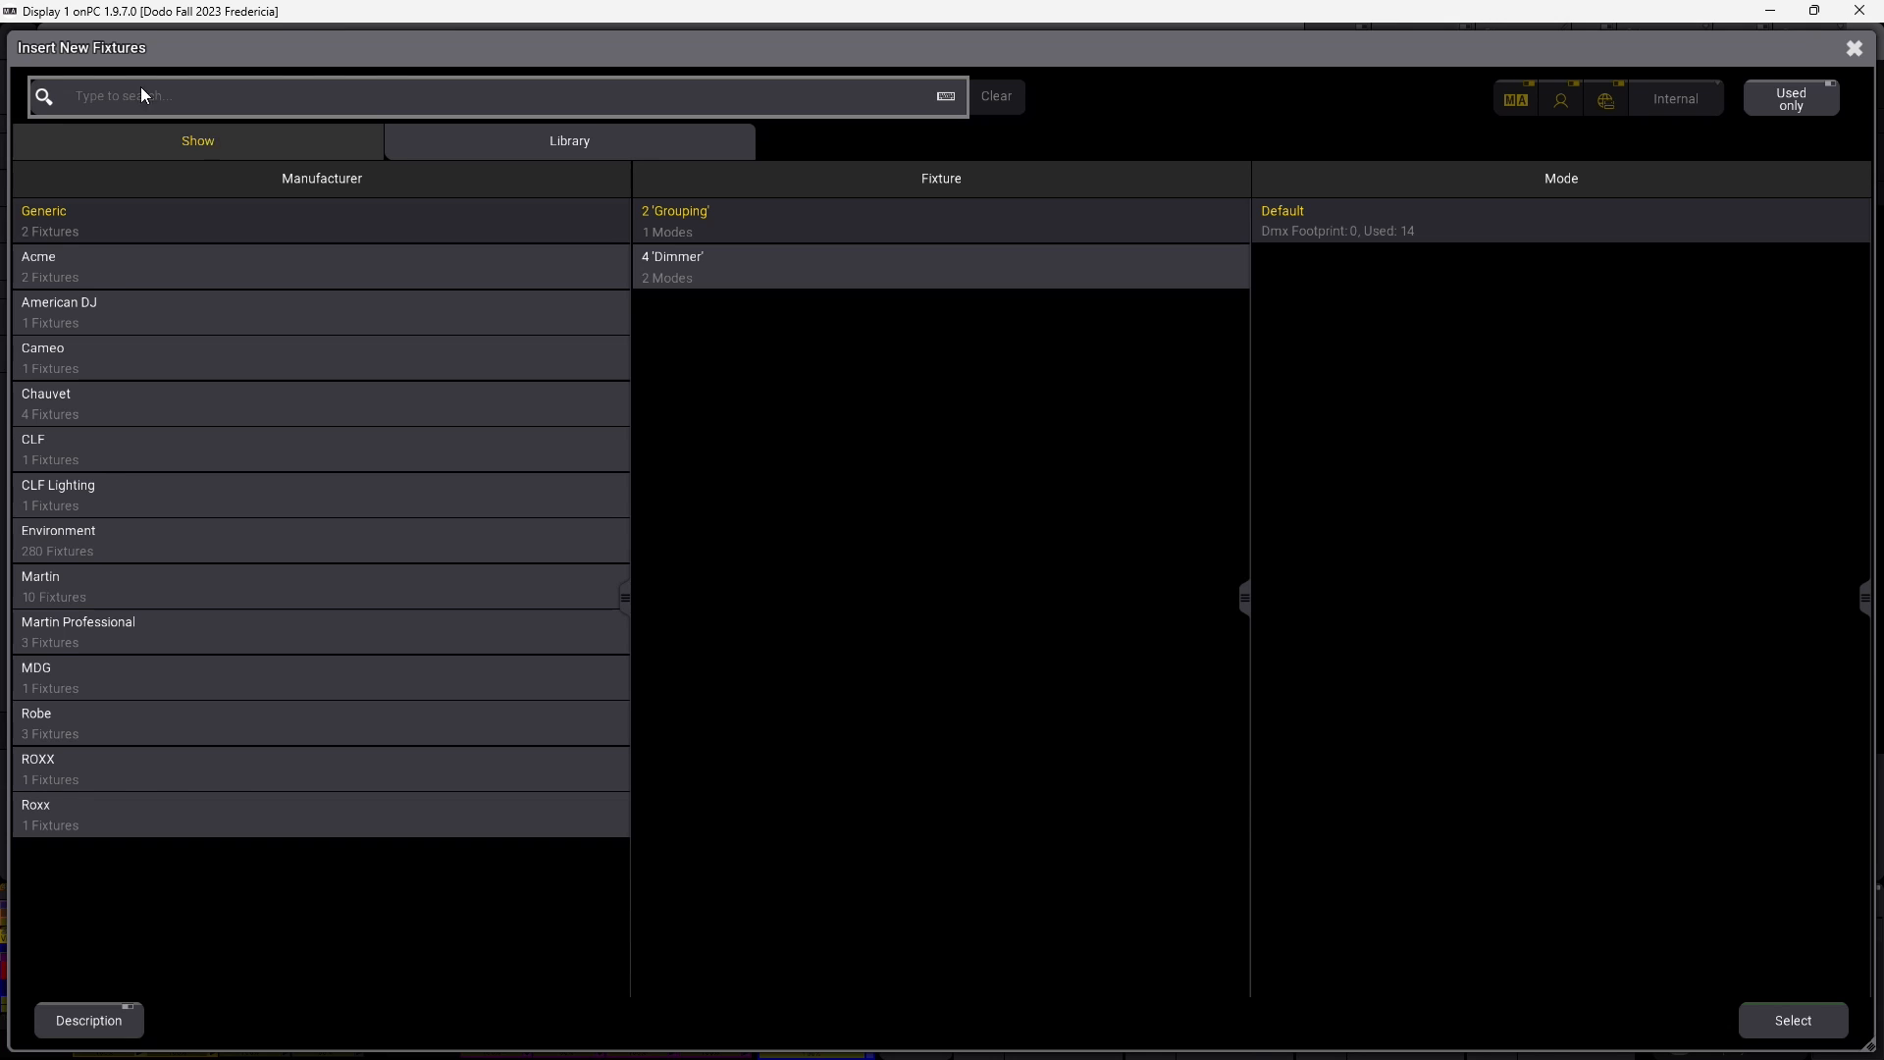
click(227, 535)
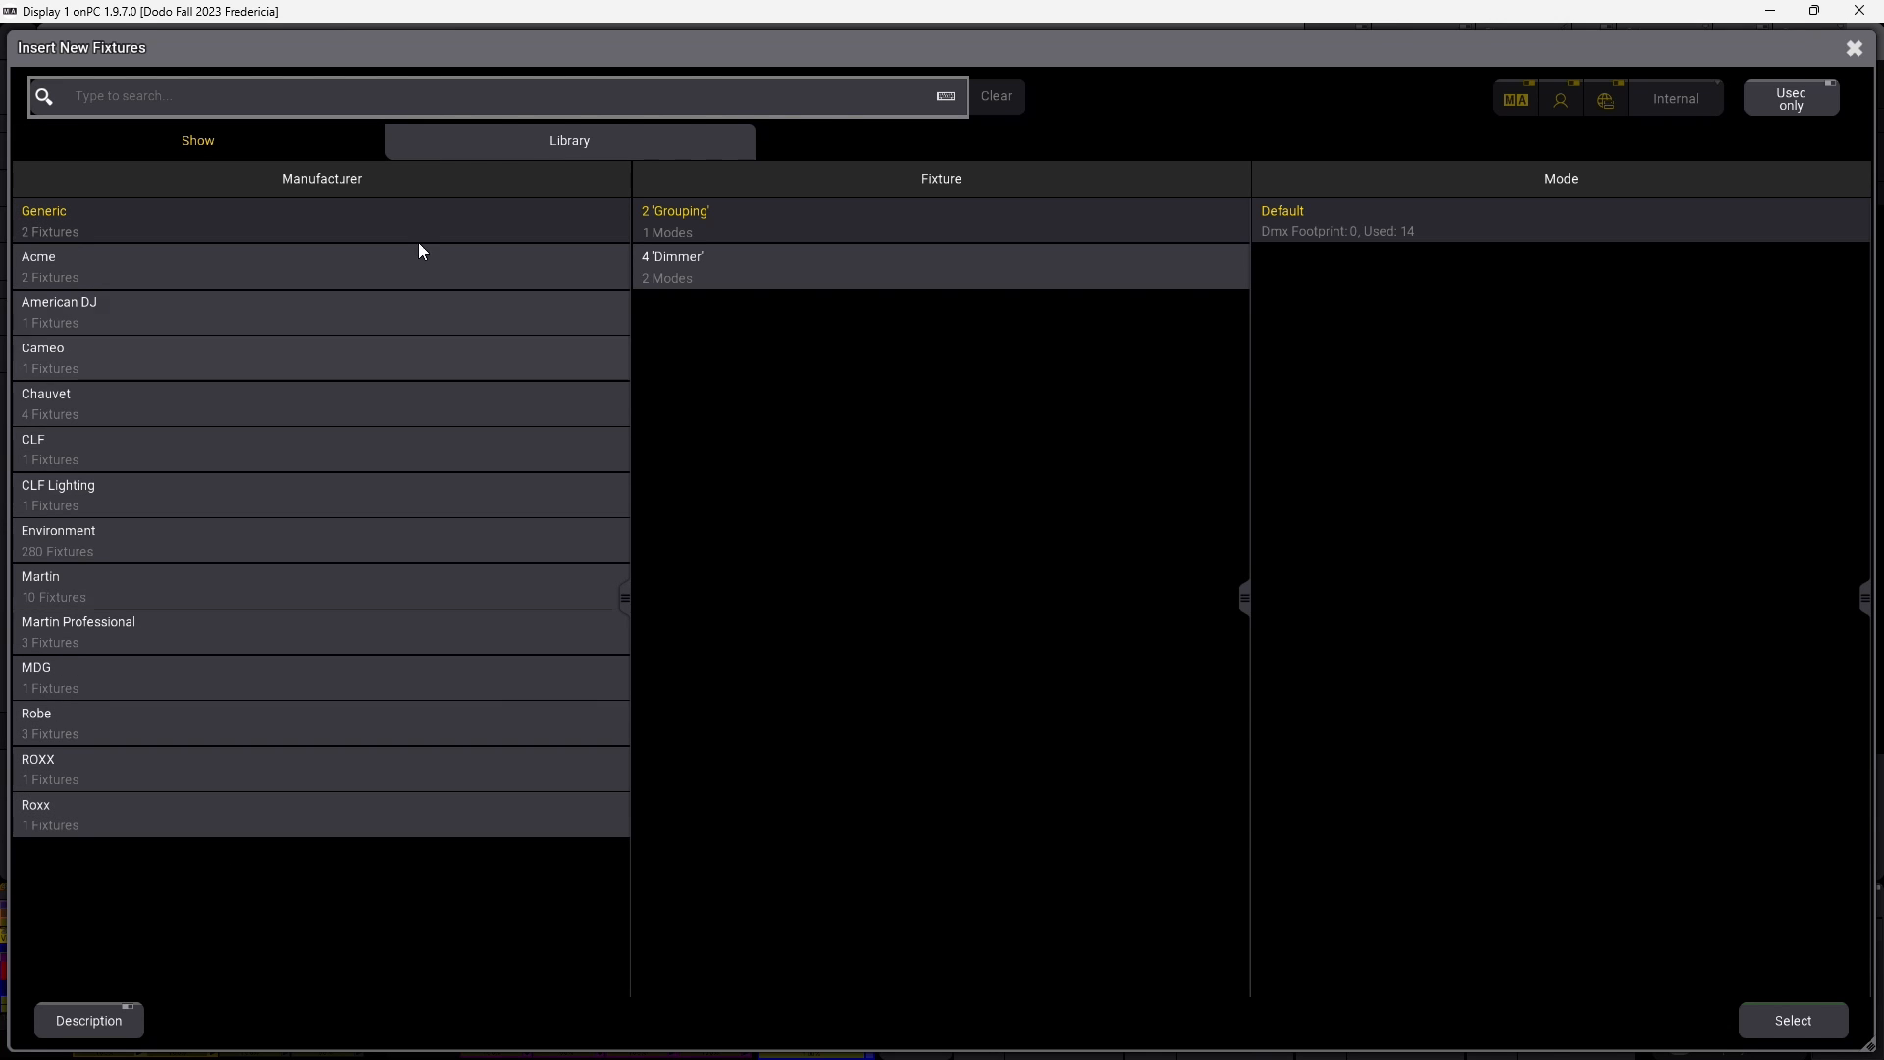
Step: Show the fixture library and limit it to the globe-marked source, excluding the MA and user fixture types
click(538, 145)
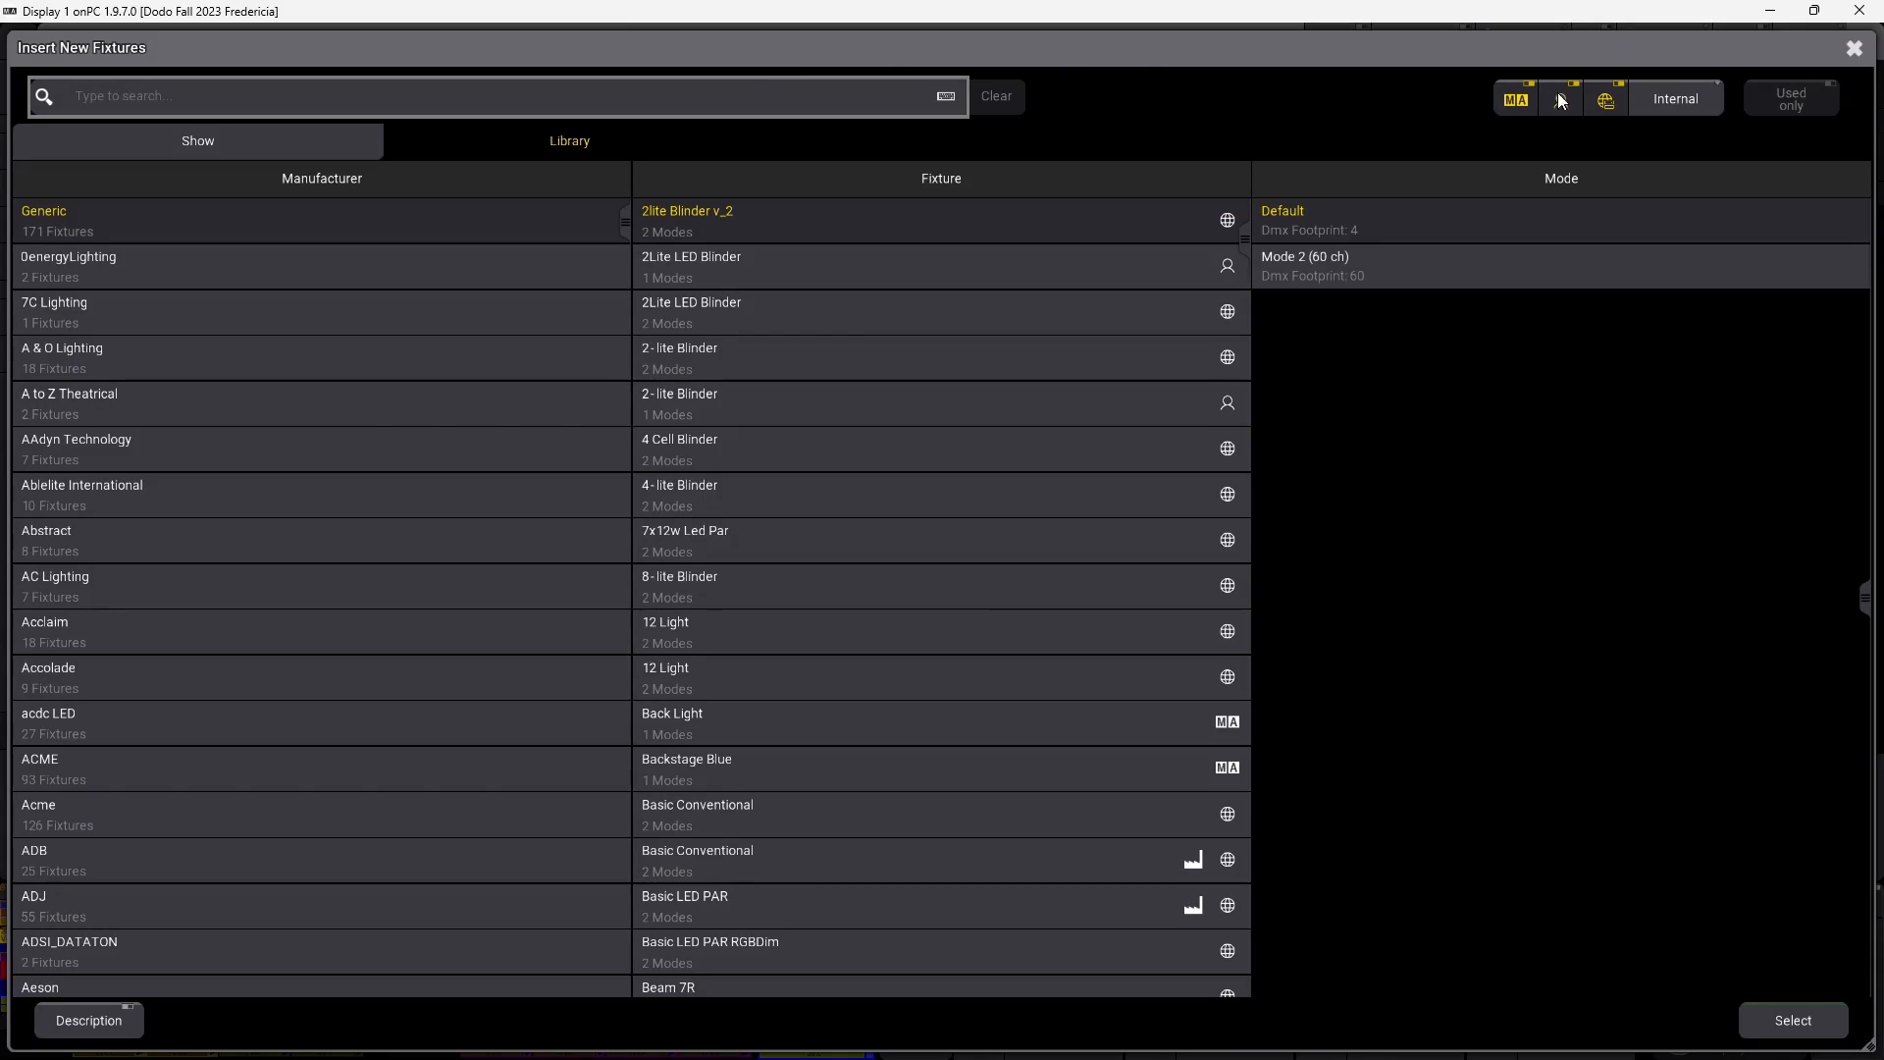
click(1515, 106)
click(1558, 102)
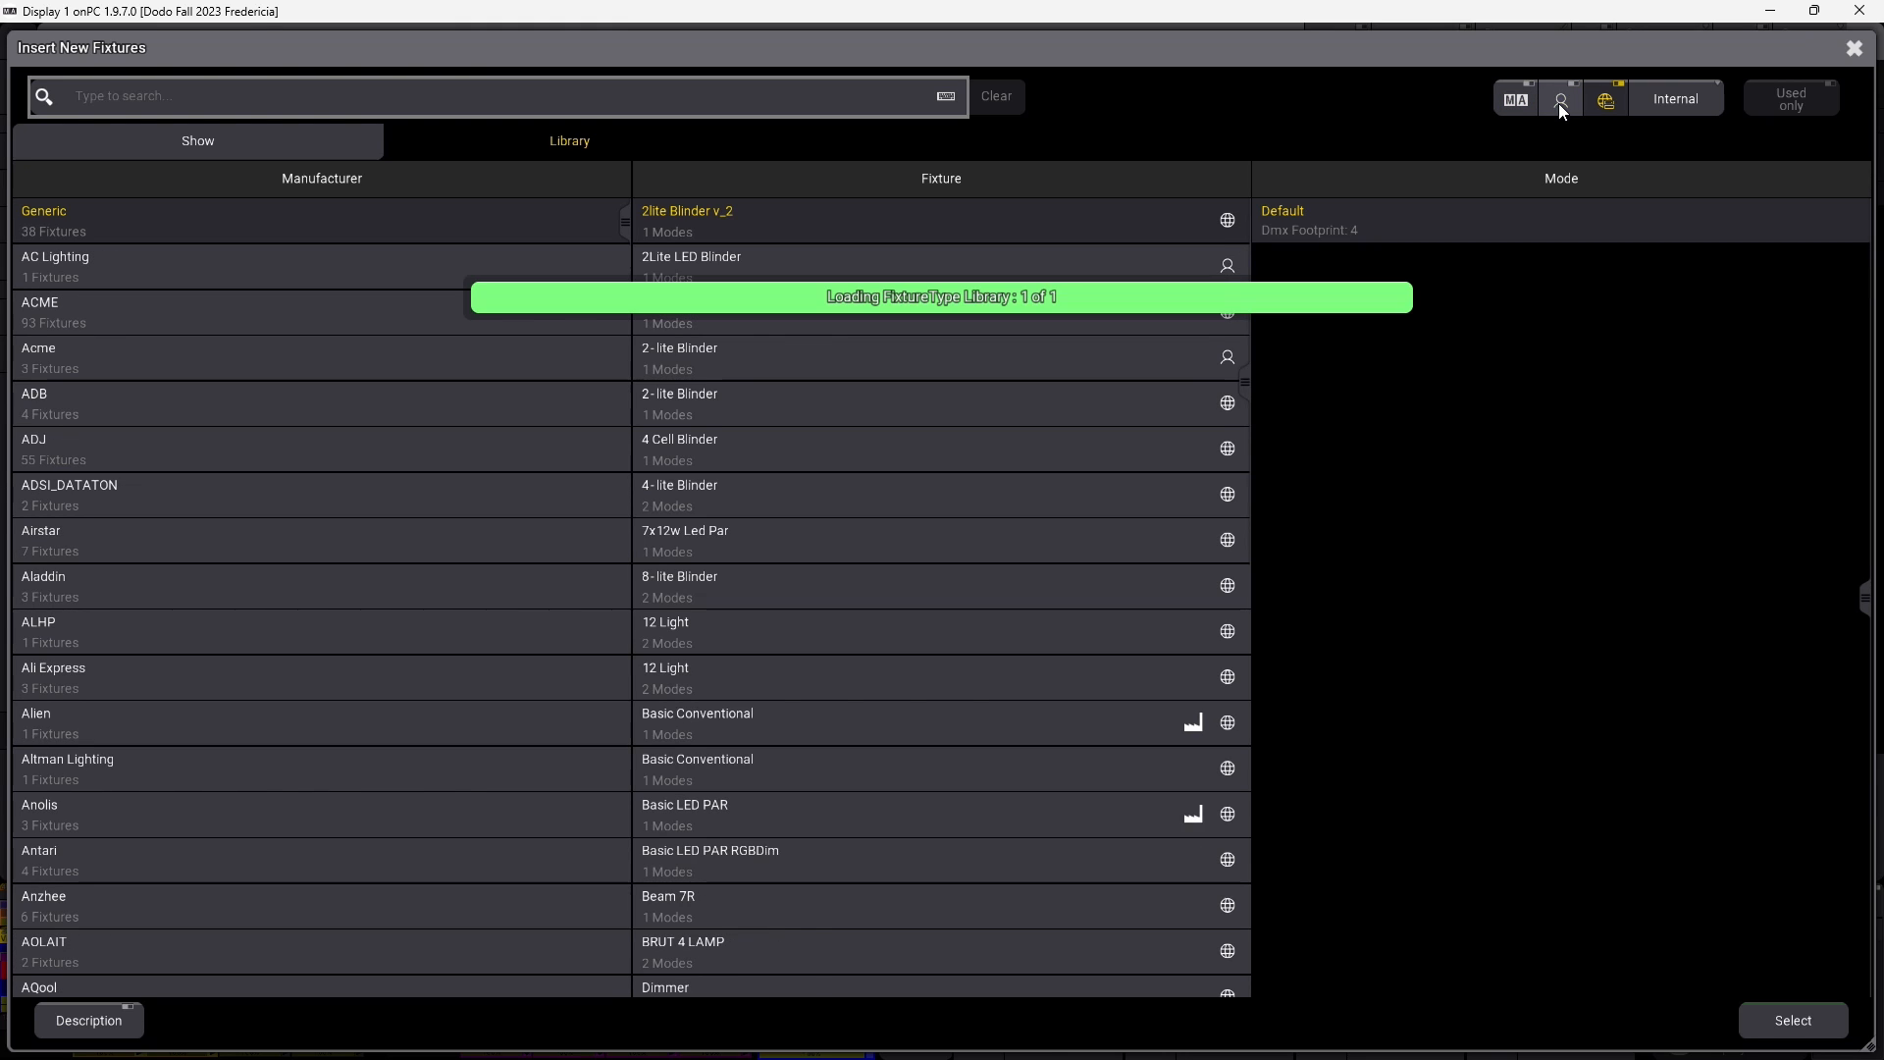
click(1606, 102)
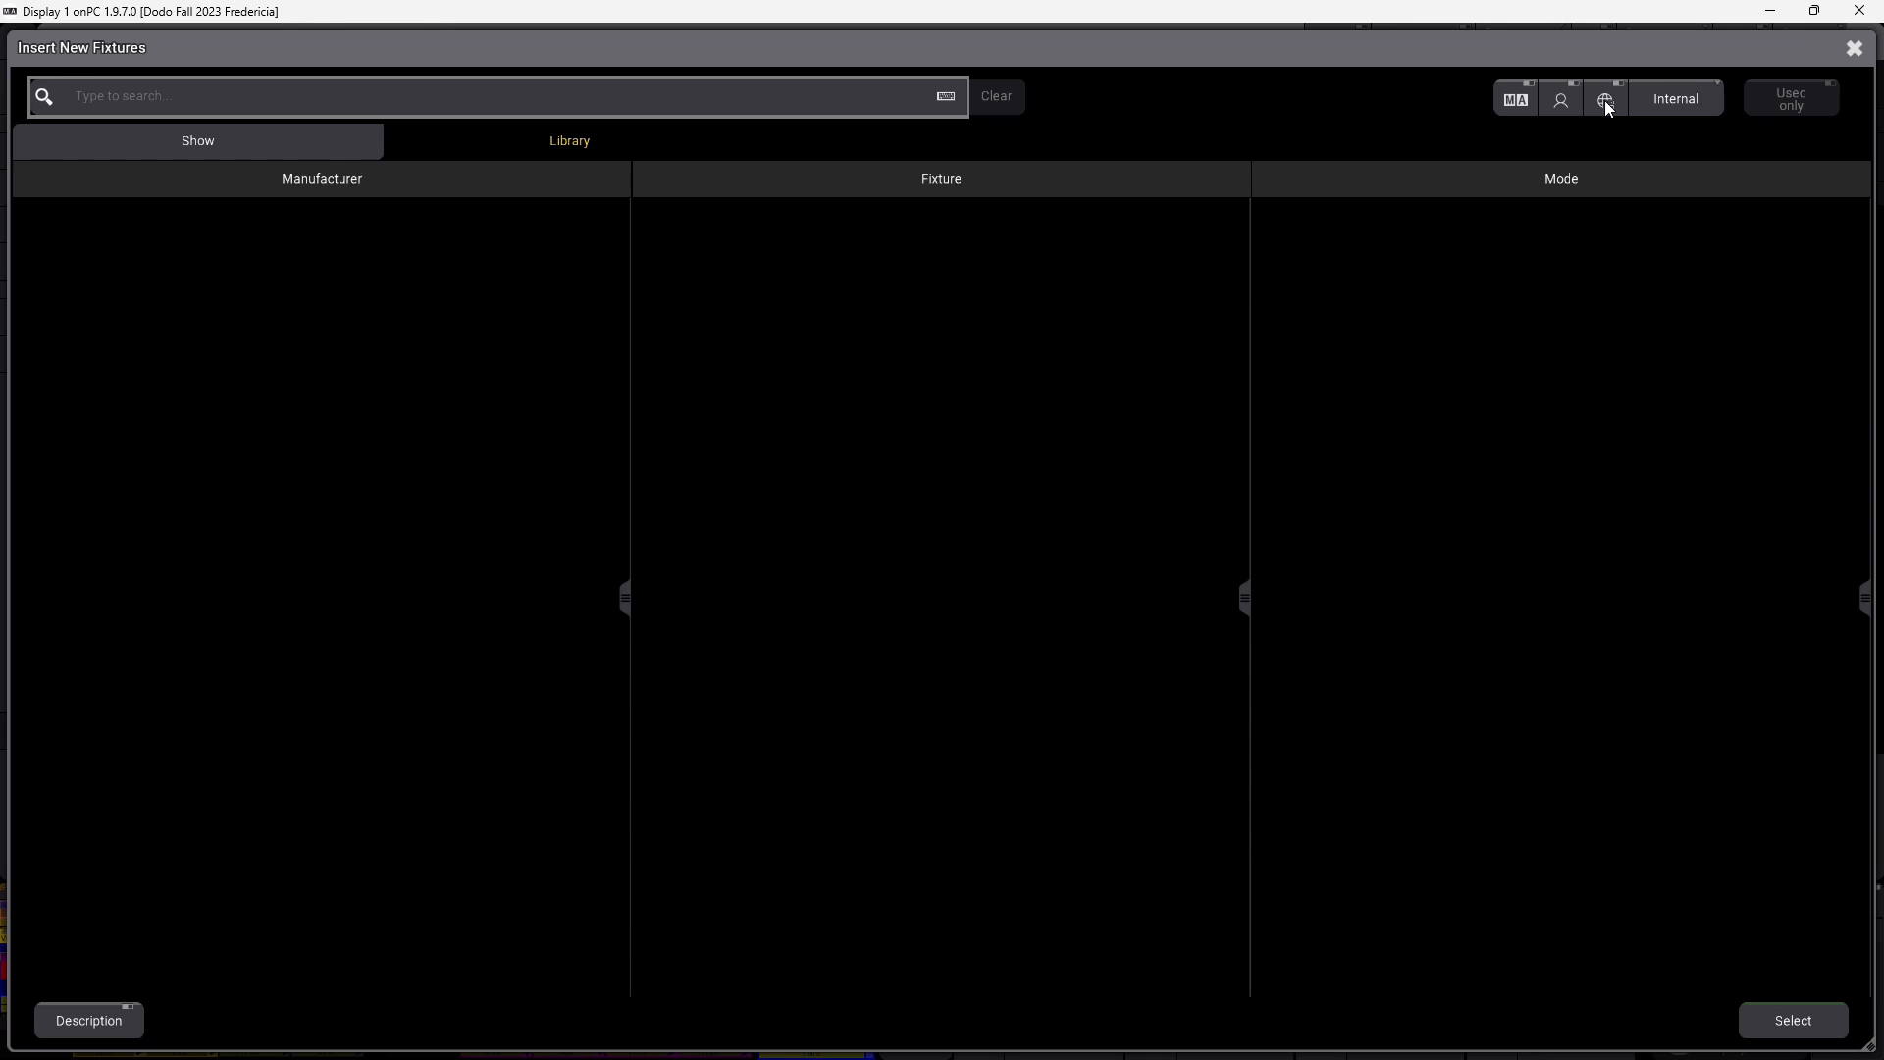
click(1604, 100)
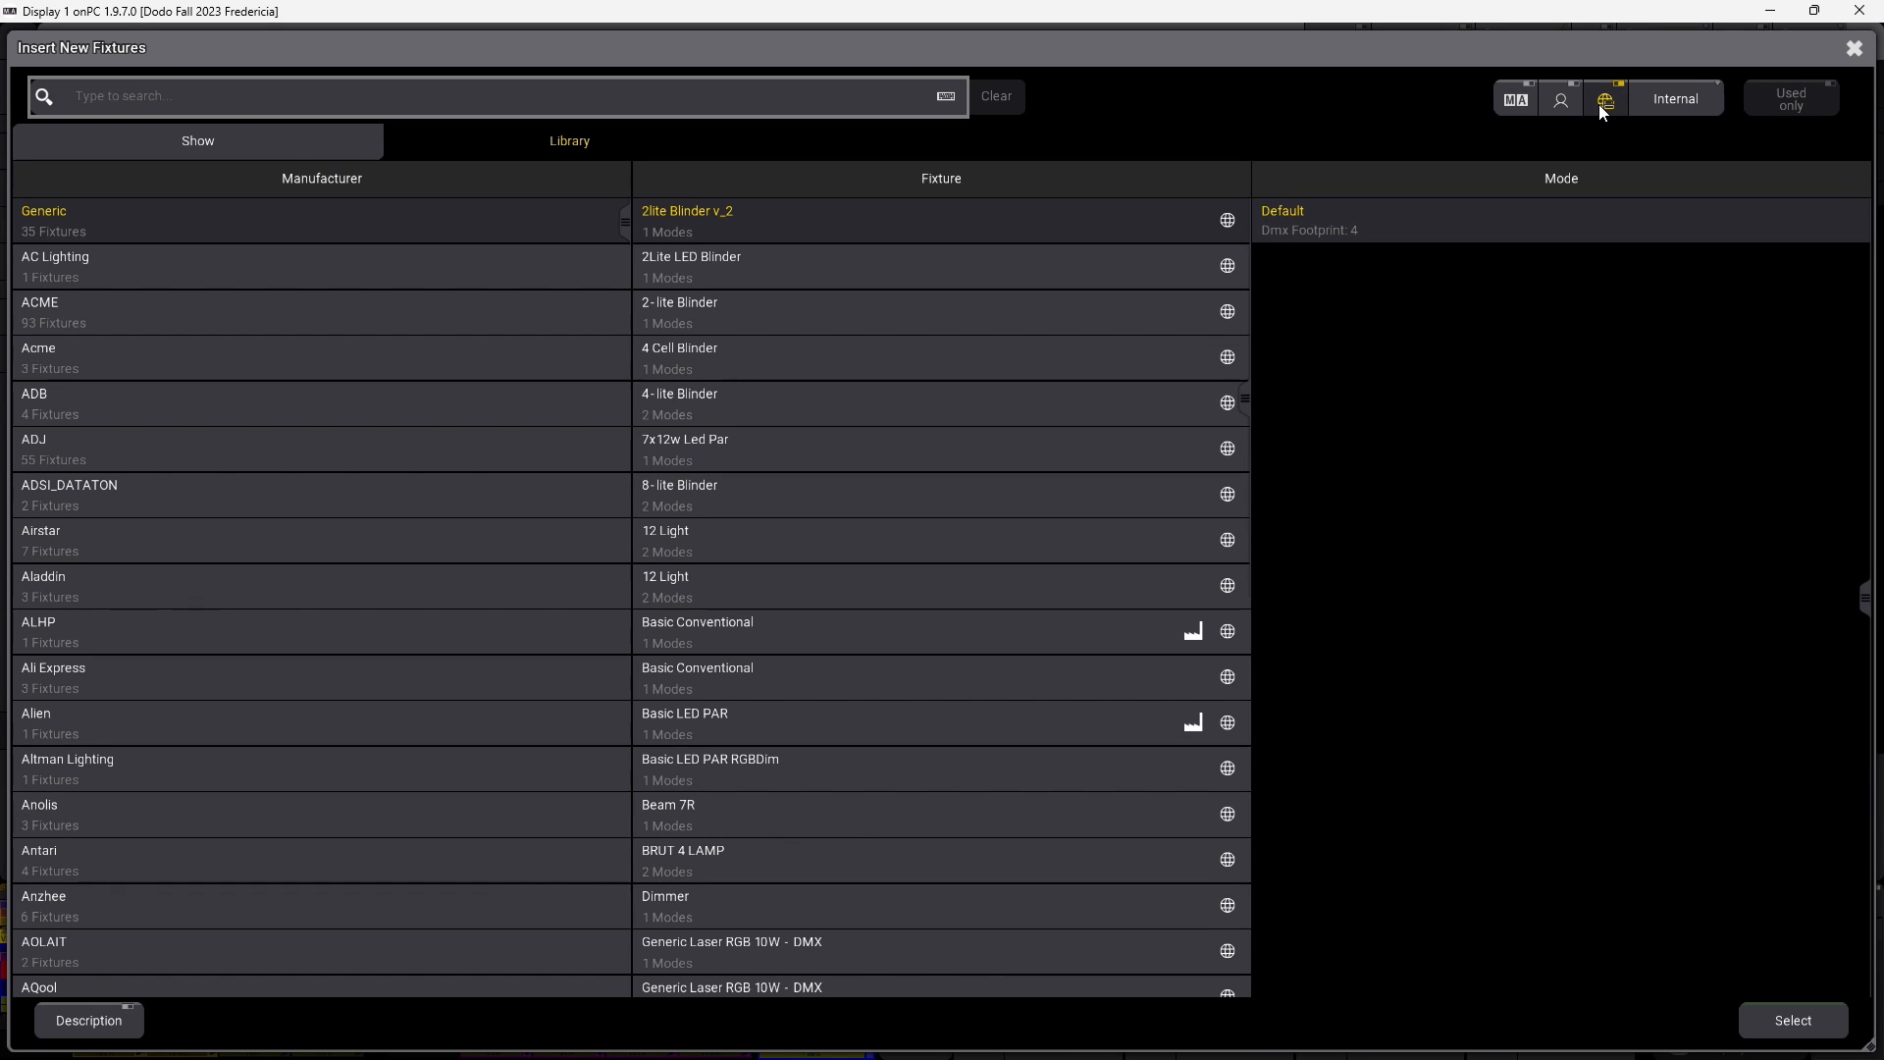
Step: Select the Generic 8-lite Blinder in the fixture library to list its modes
click(1123, 510)
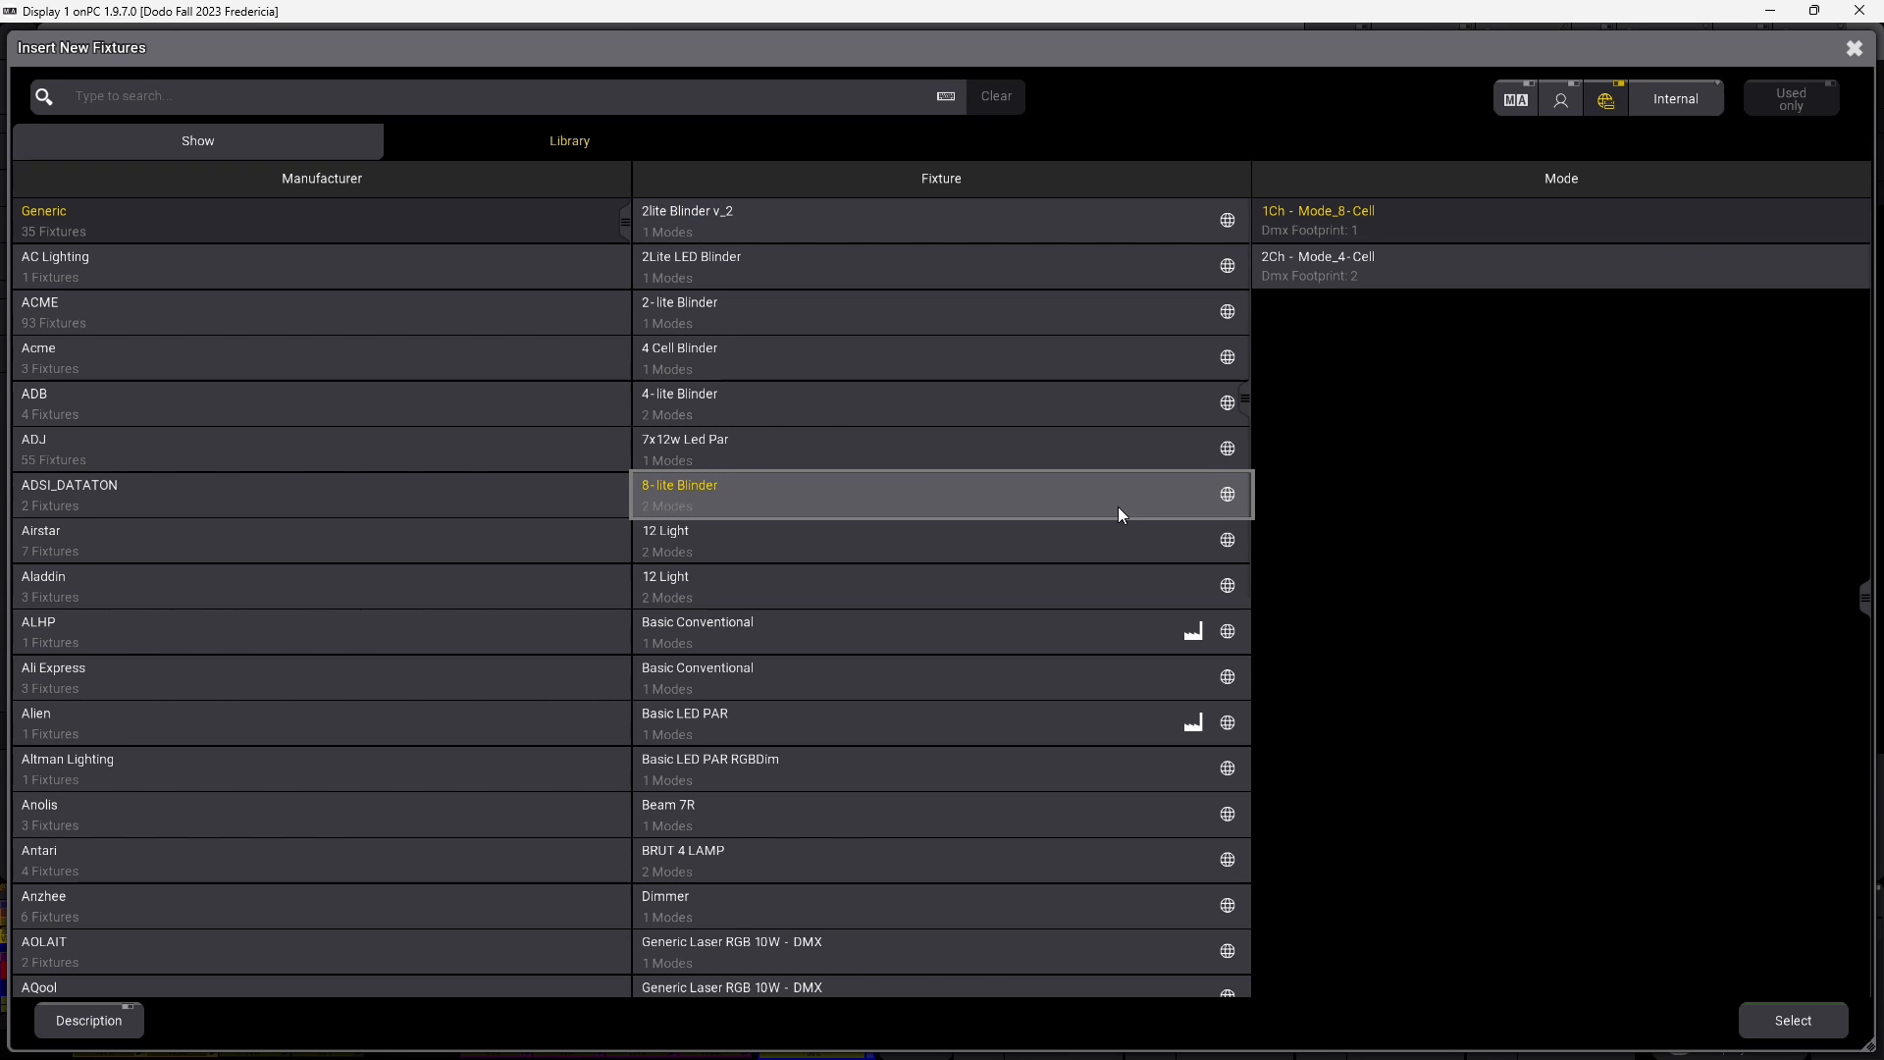
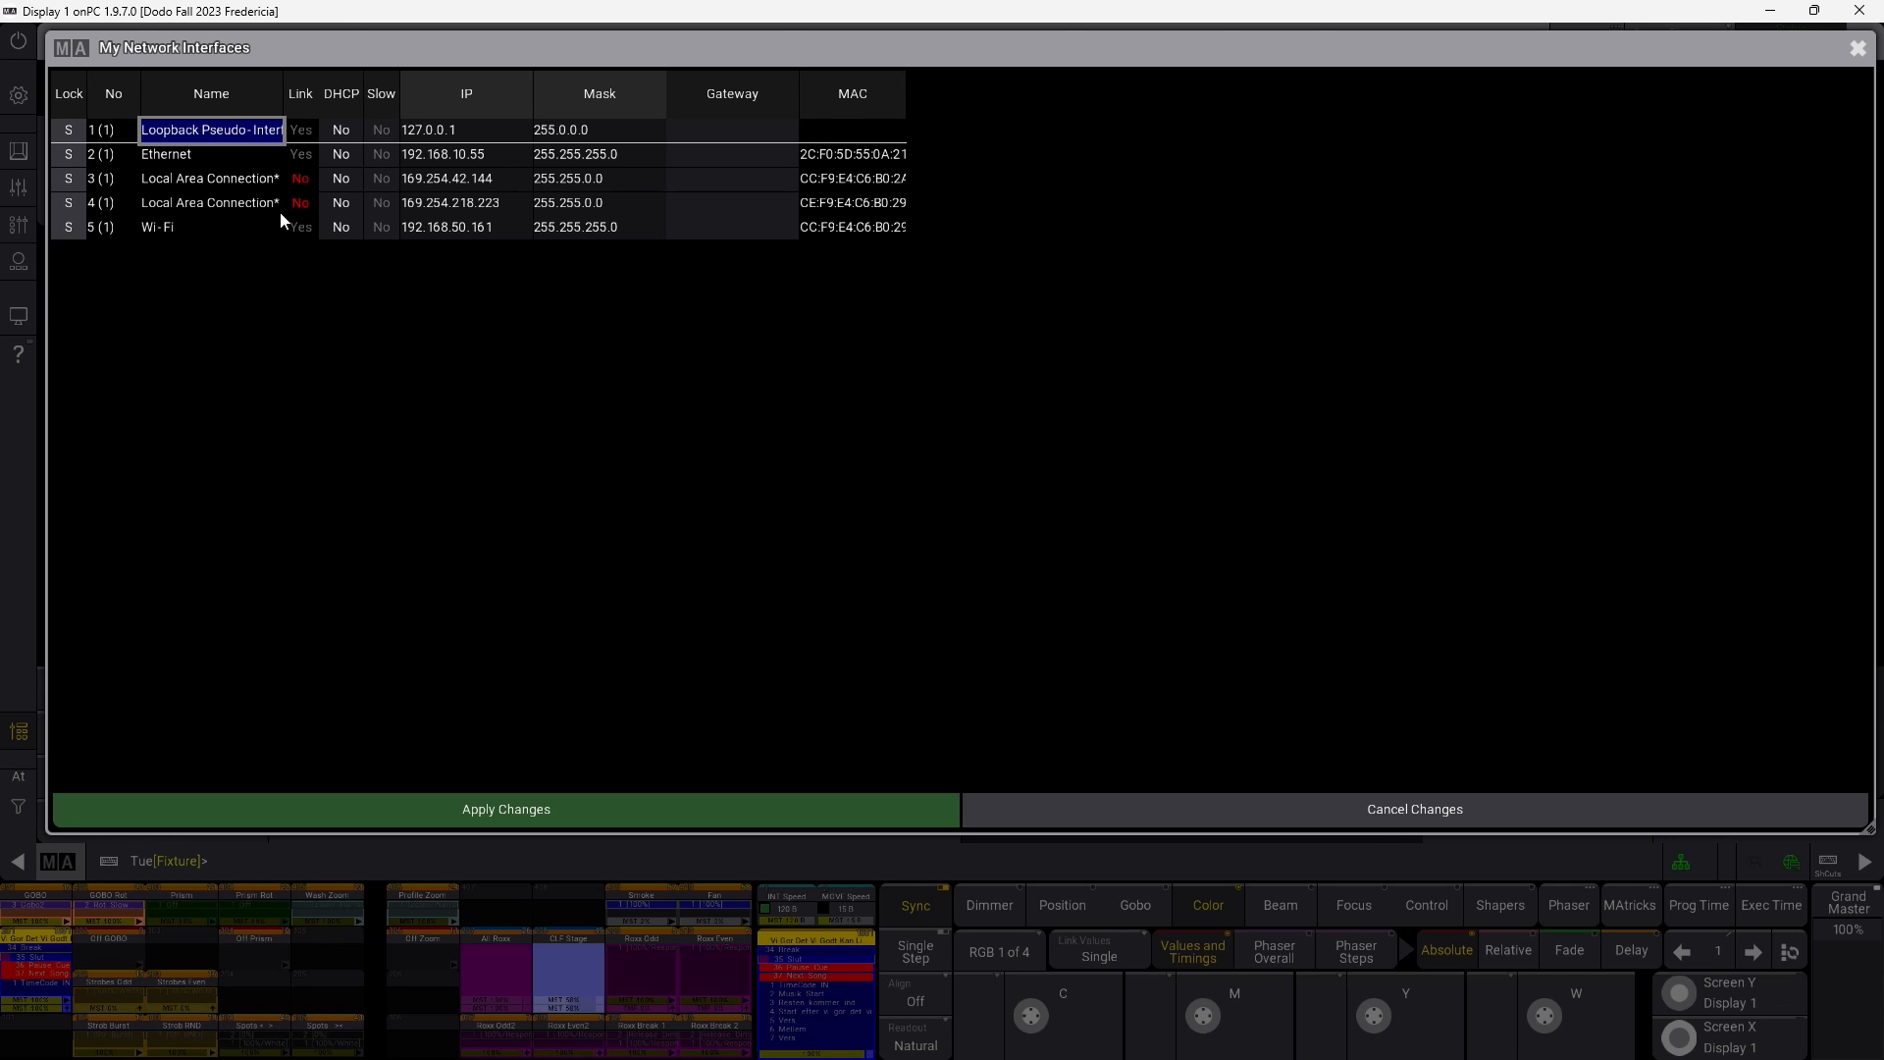
Step: Close this computer's network interfaces and inspect the console and PU-M entries in the station list
click(1869, 54)
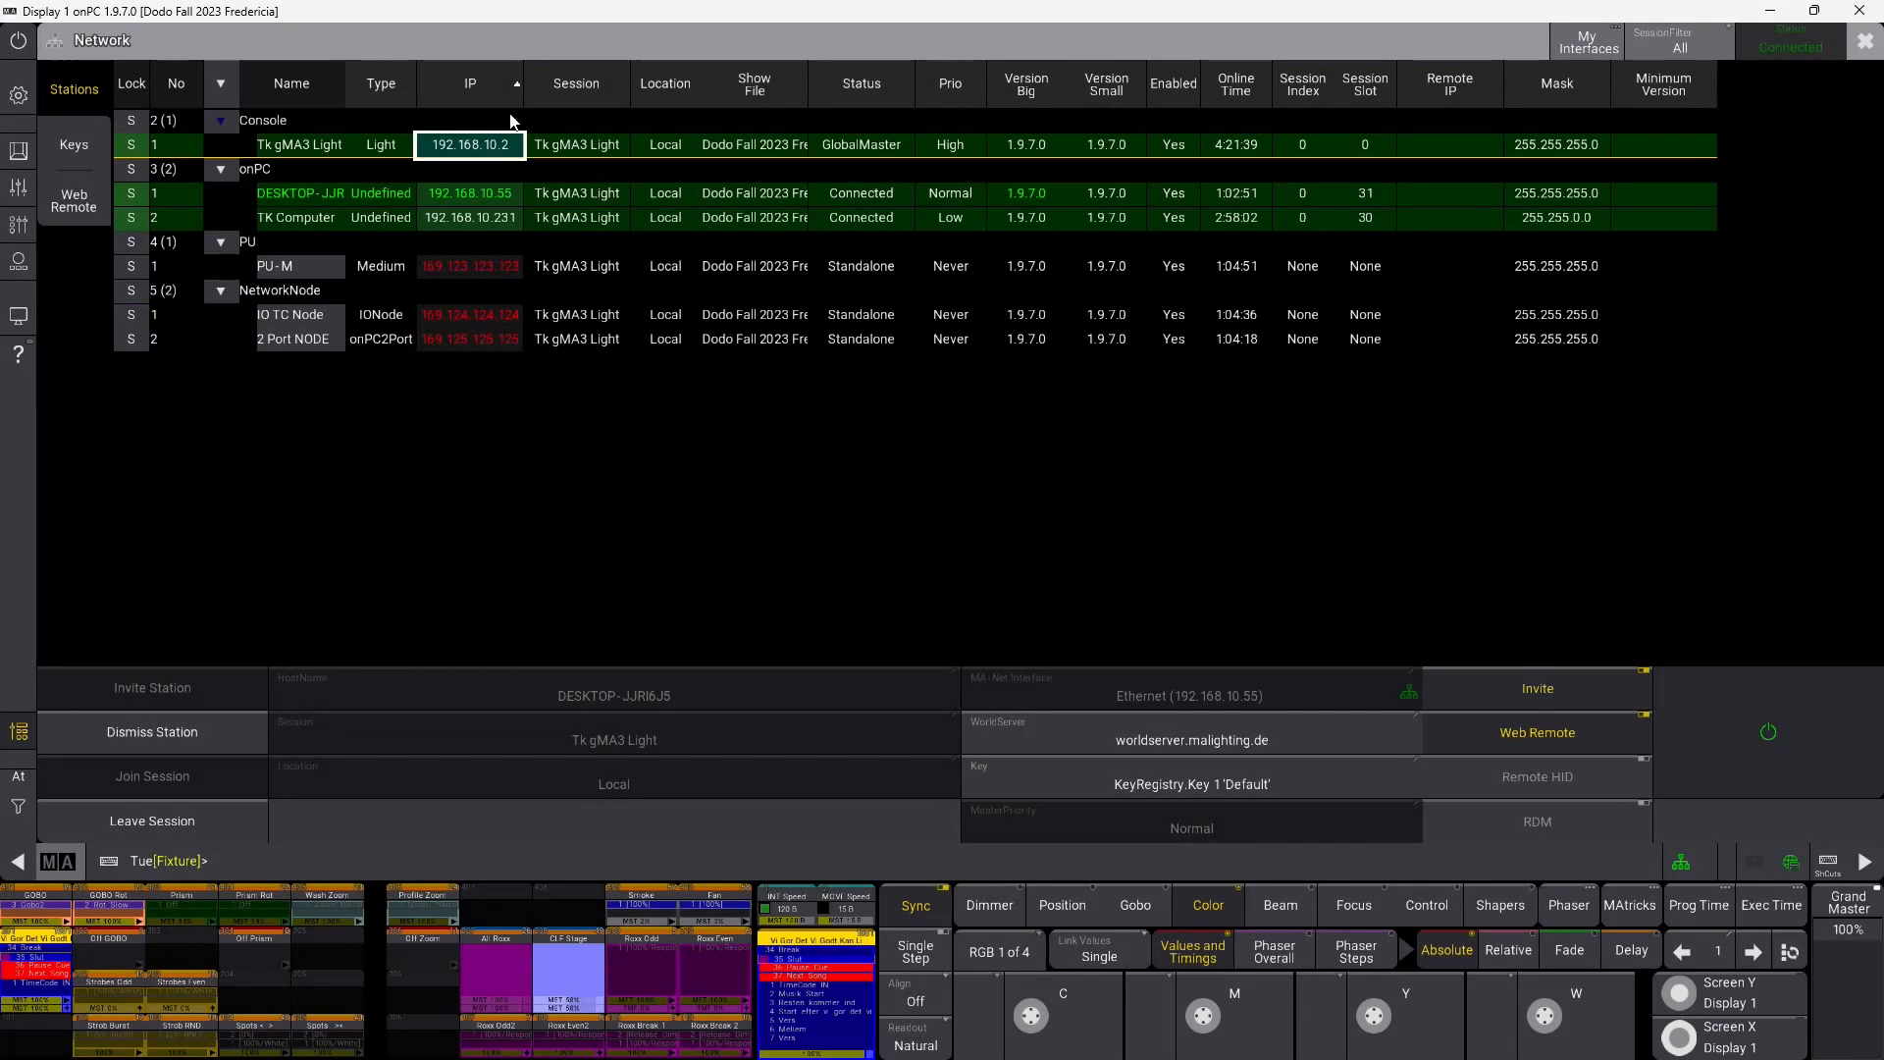
click(469, 155)
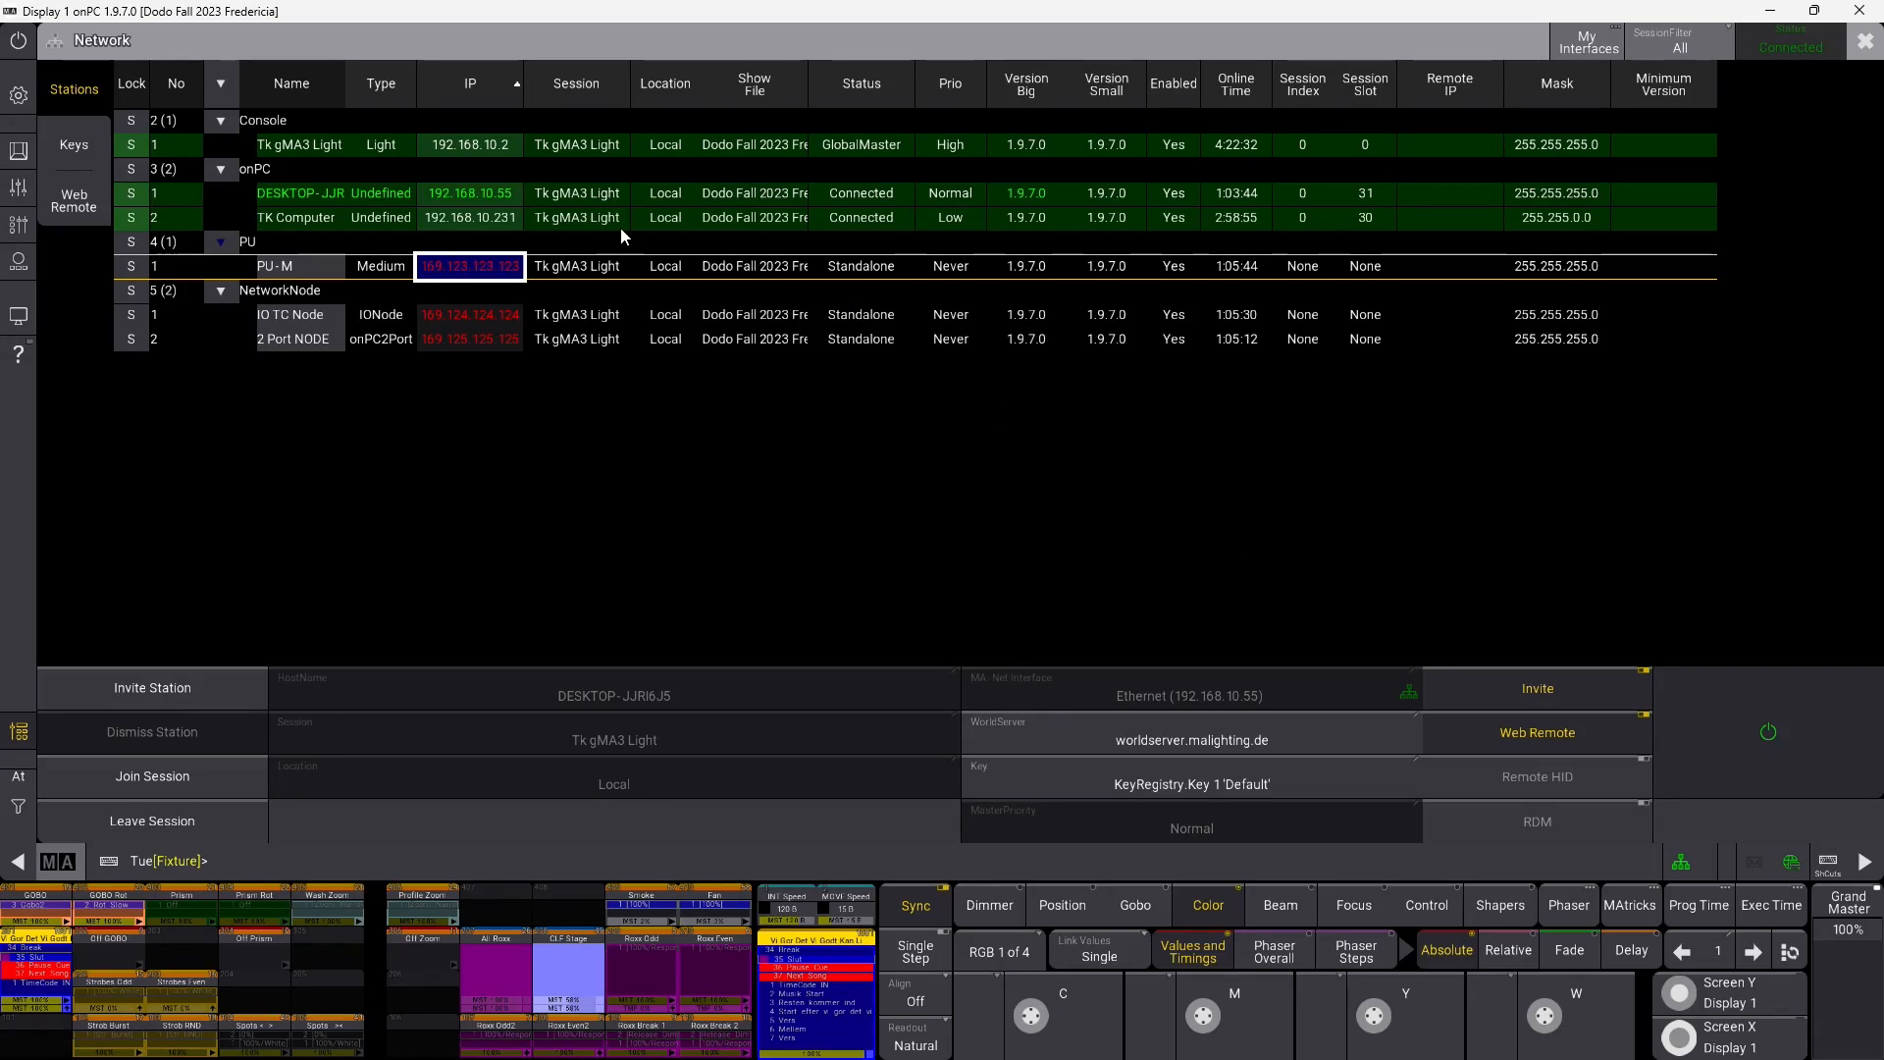
click(299, 273)
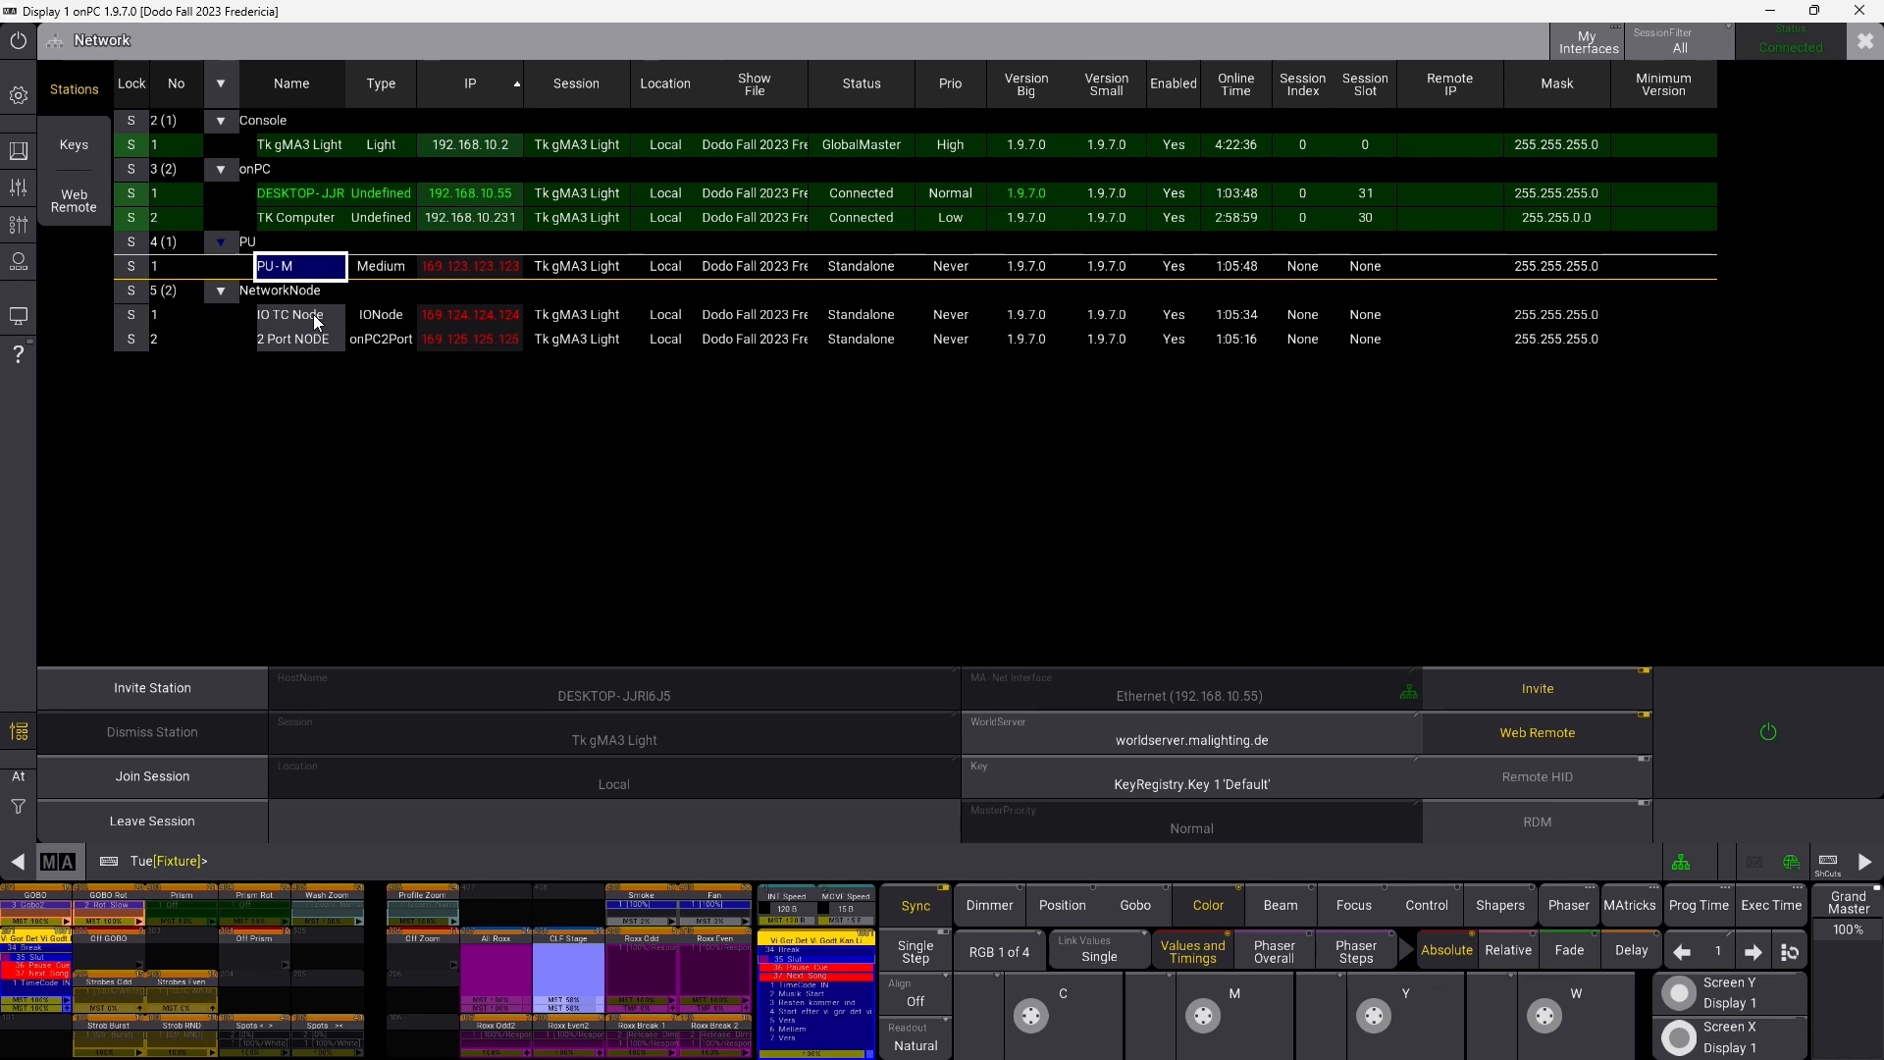
Step: Set the IP address of processing unit PU-M's Con1 interface to 192.168.10.21 and apply the changes
click(457, 273)
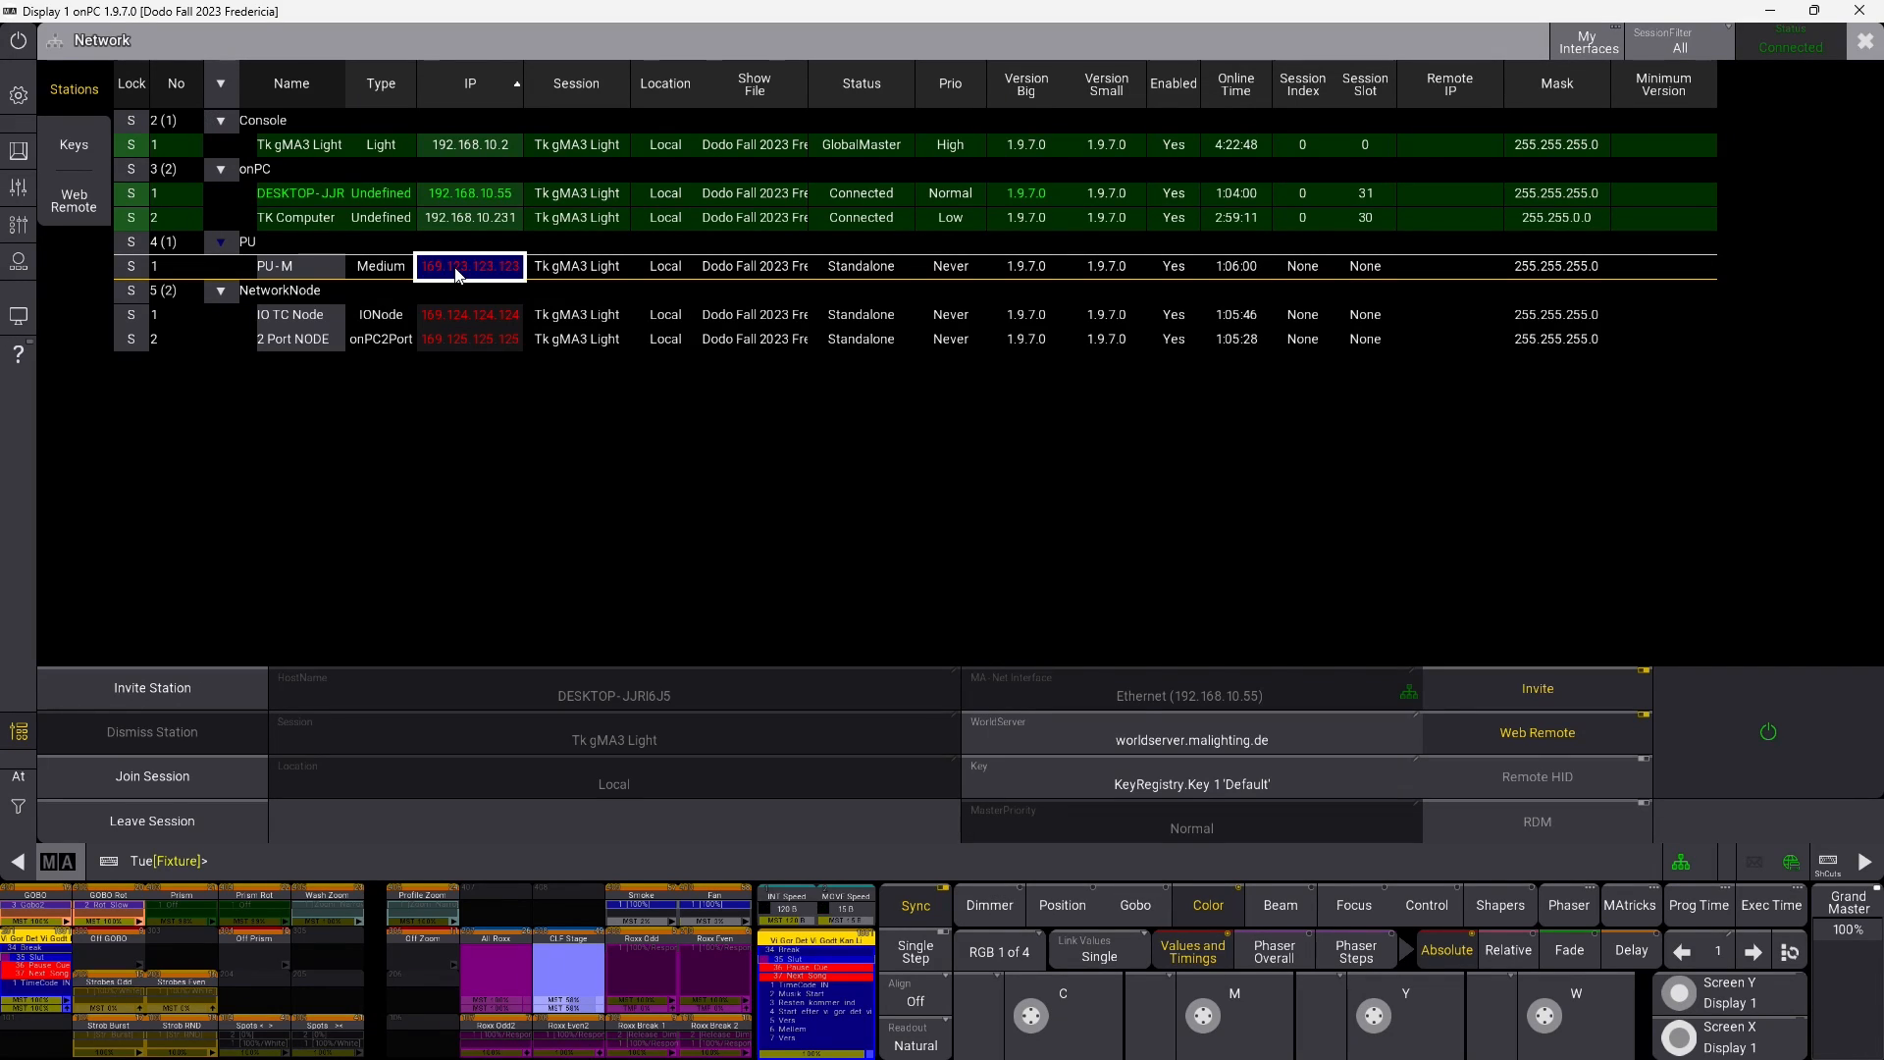
click(455, 269)
click(514, 376)
click(515, 373)
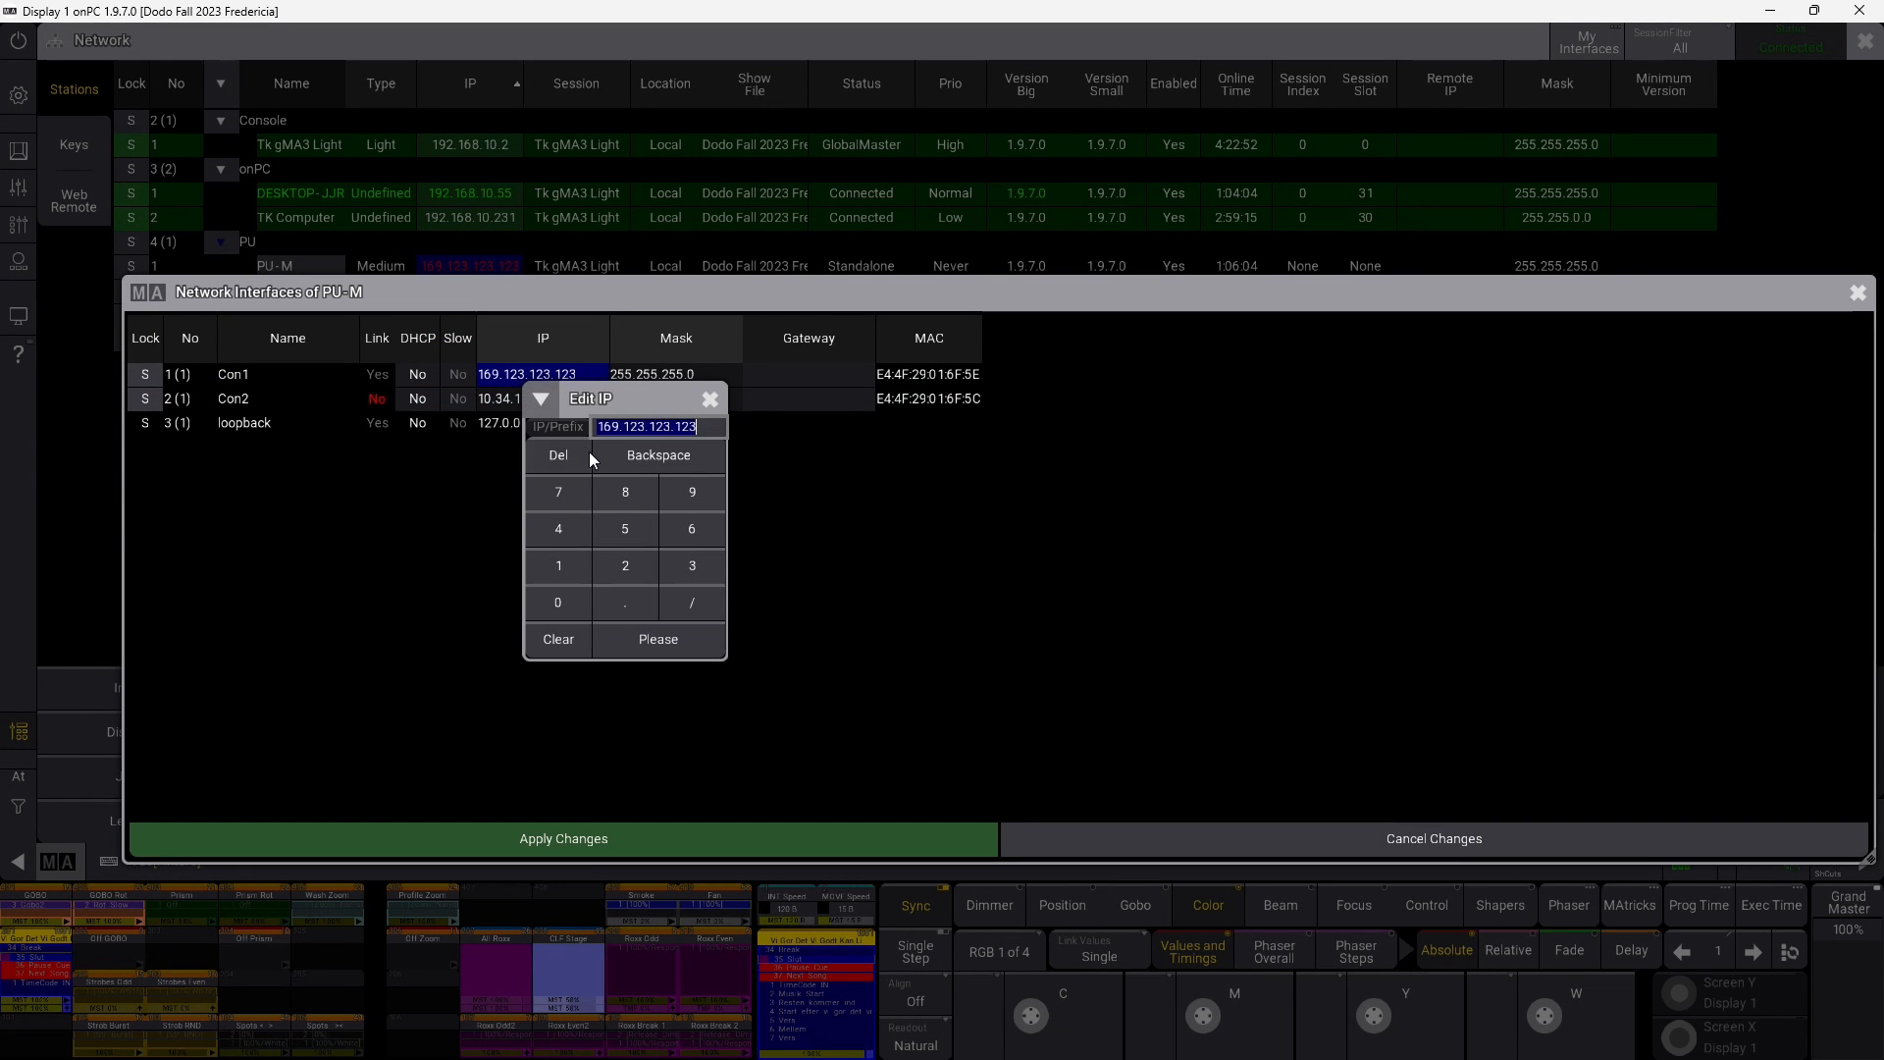
click(577, 564)
text(9)
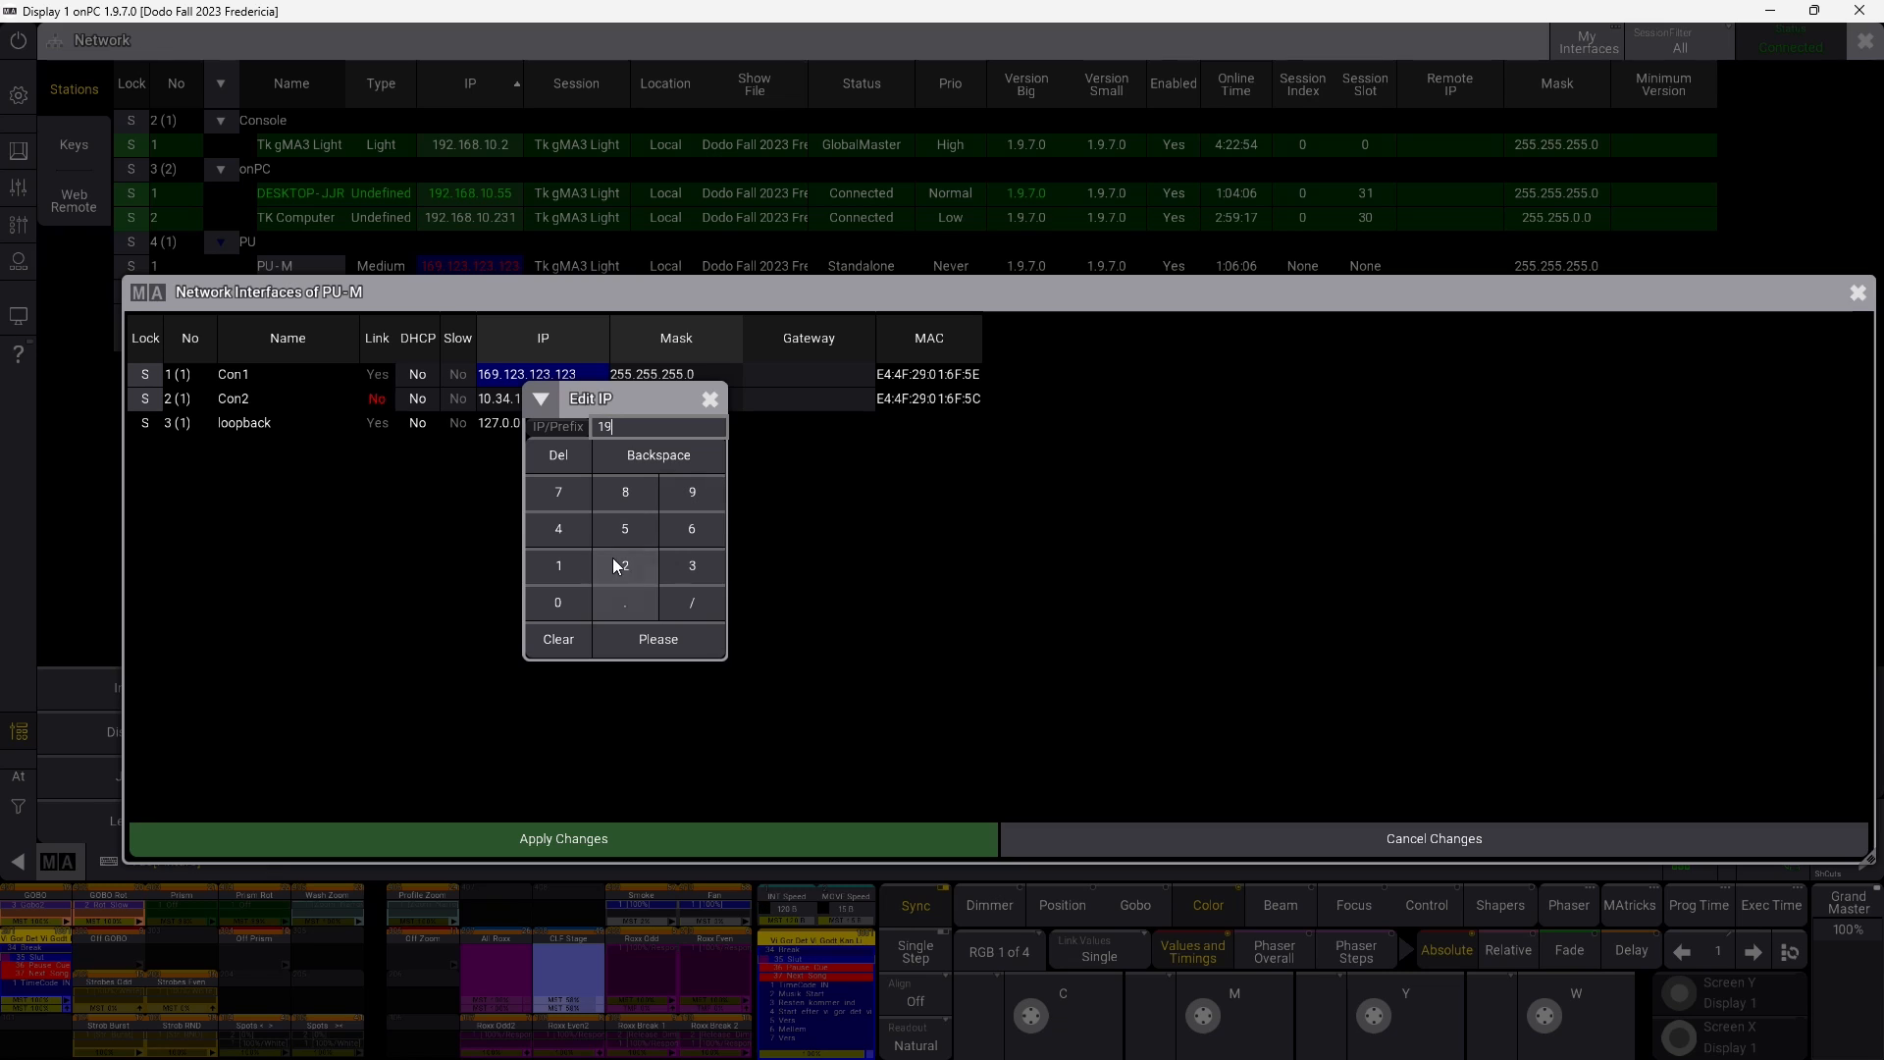
text(2.)
click(559, 565)
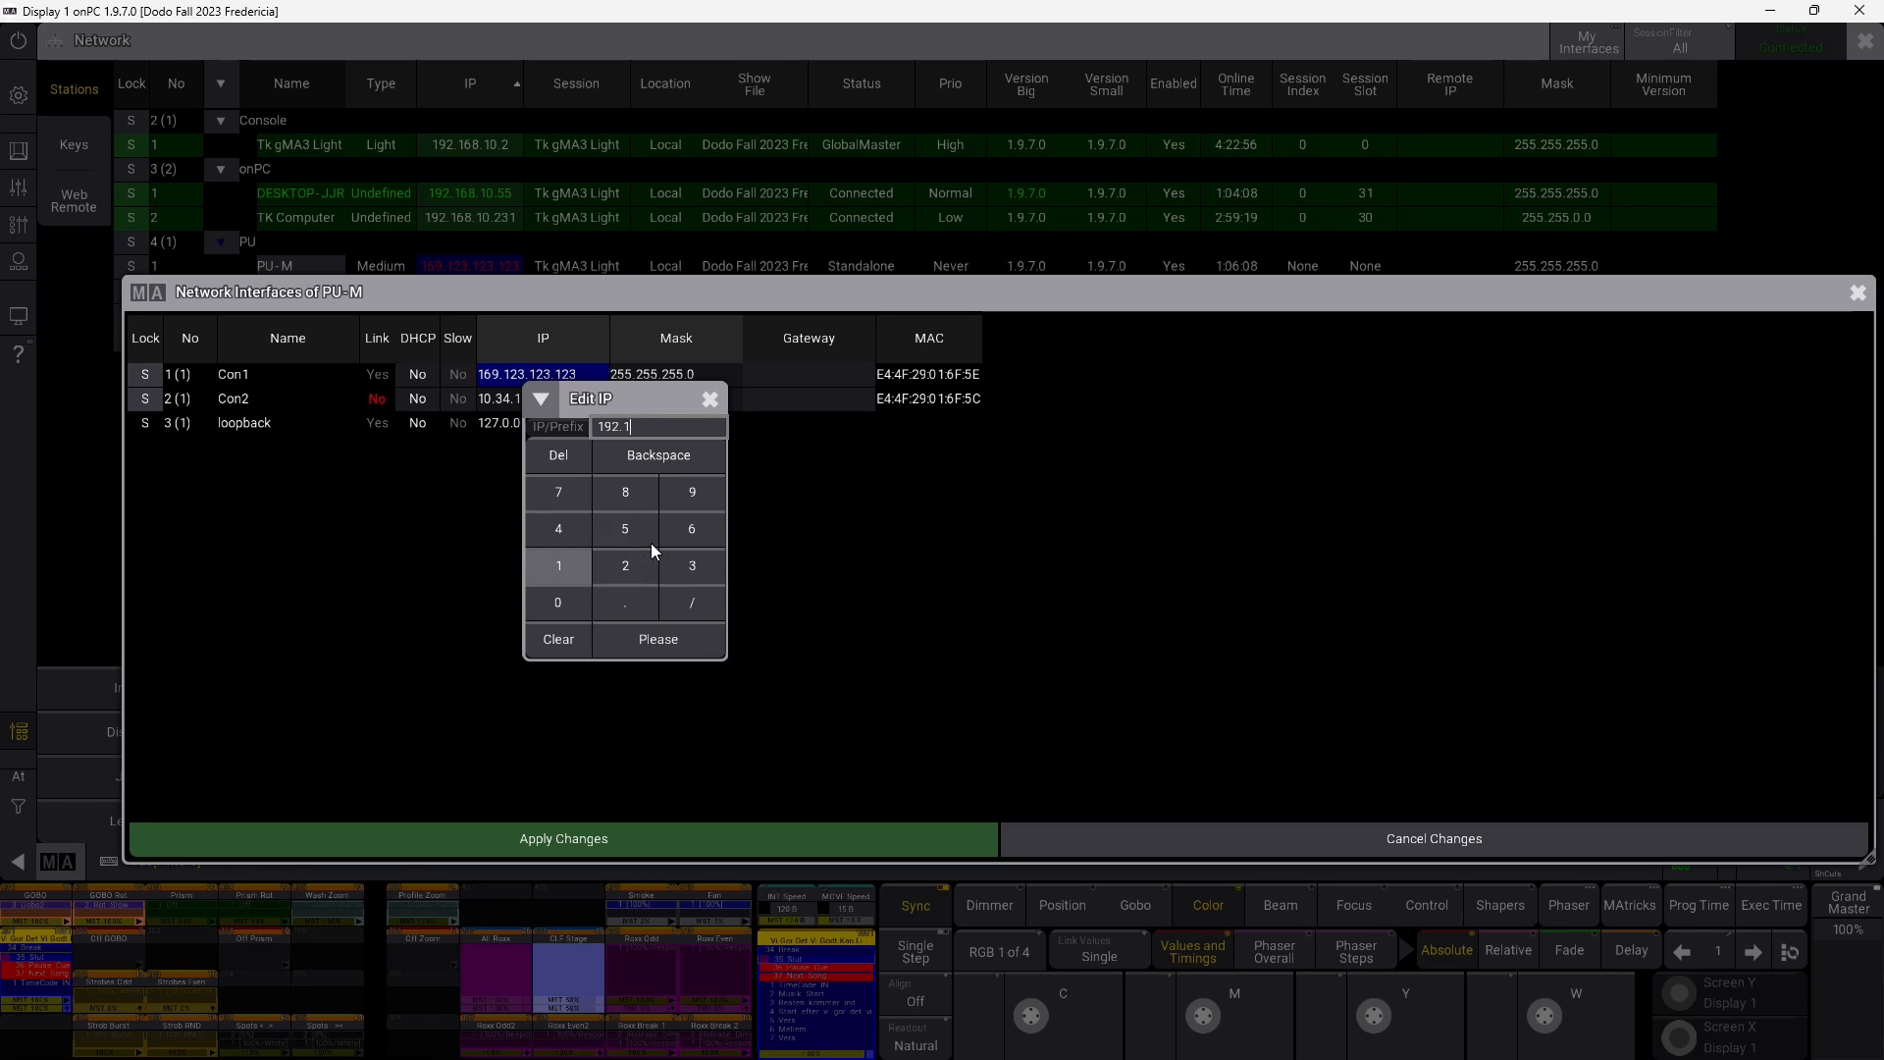
click(692, 530)
click(636, 496)
click(633, 600)
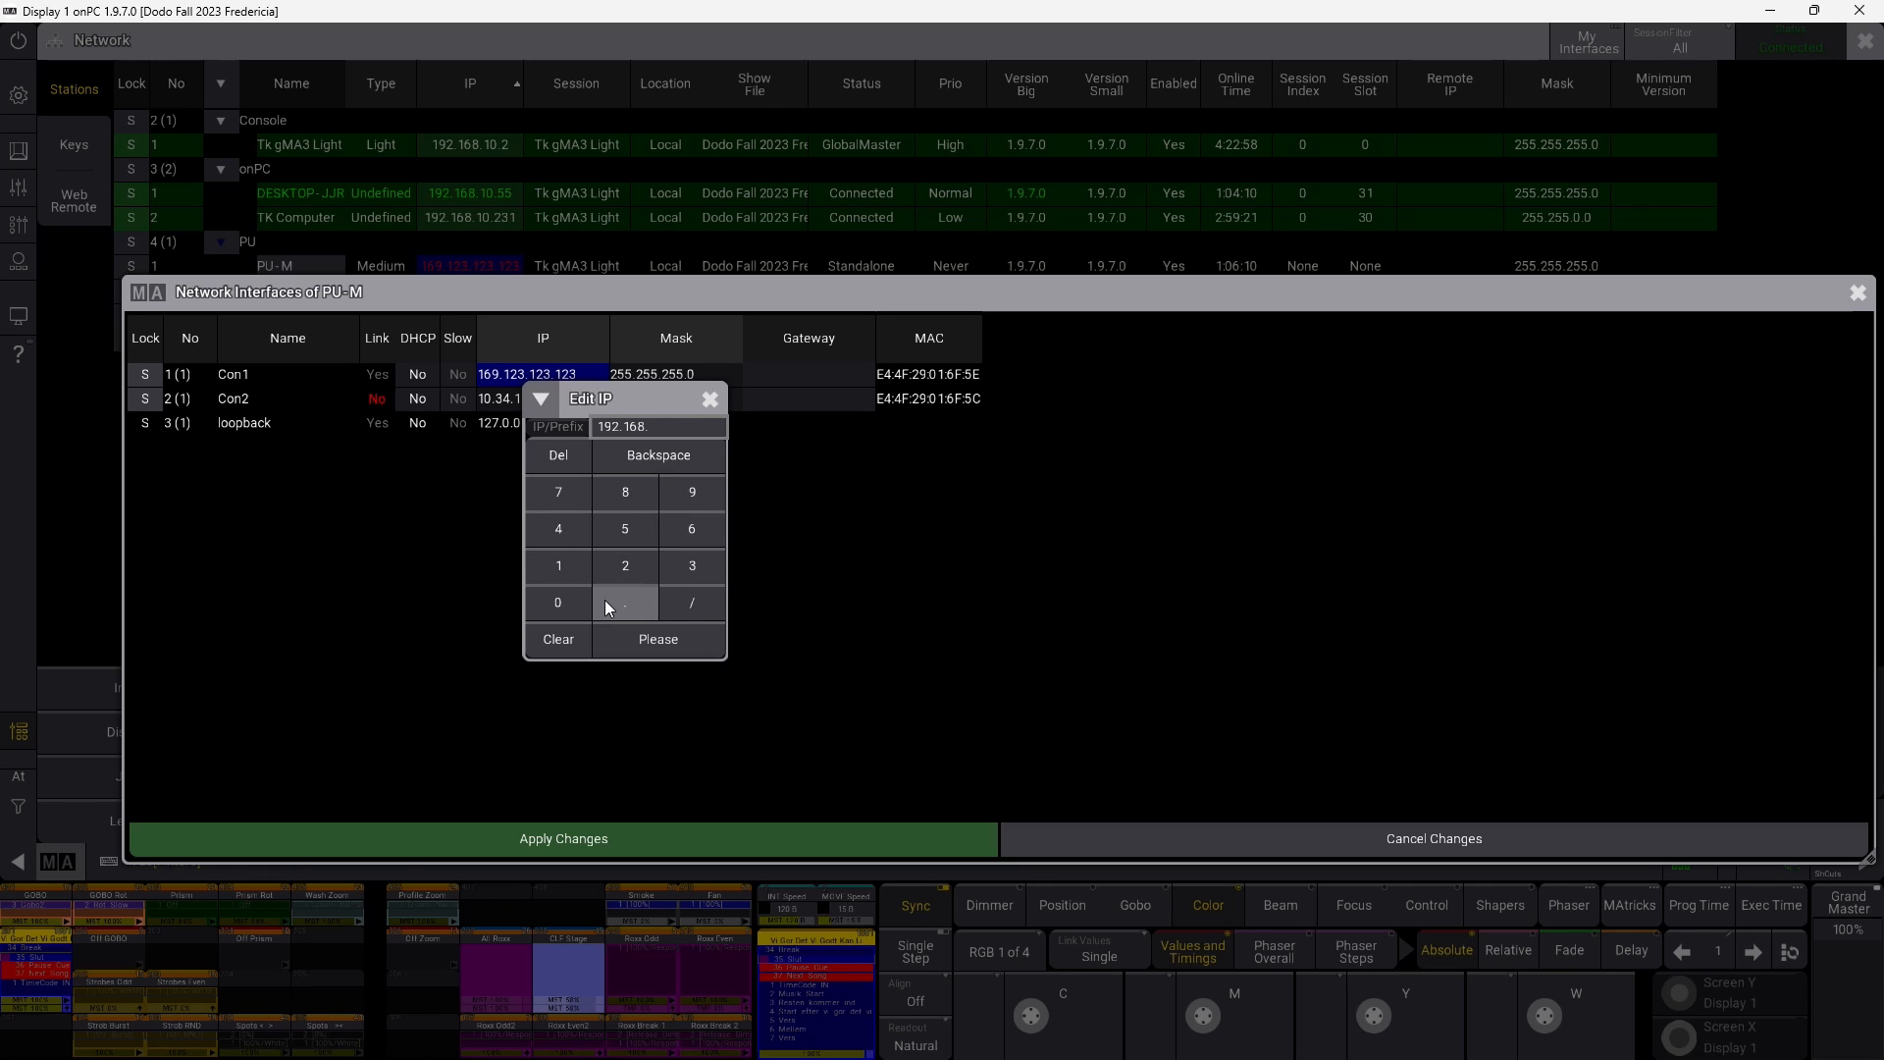
click(565, 579)
click(565, 600)
click(614, 605)
click(614, 569)
click(567, 560)
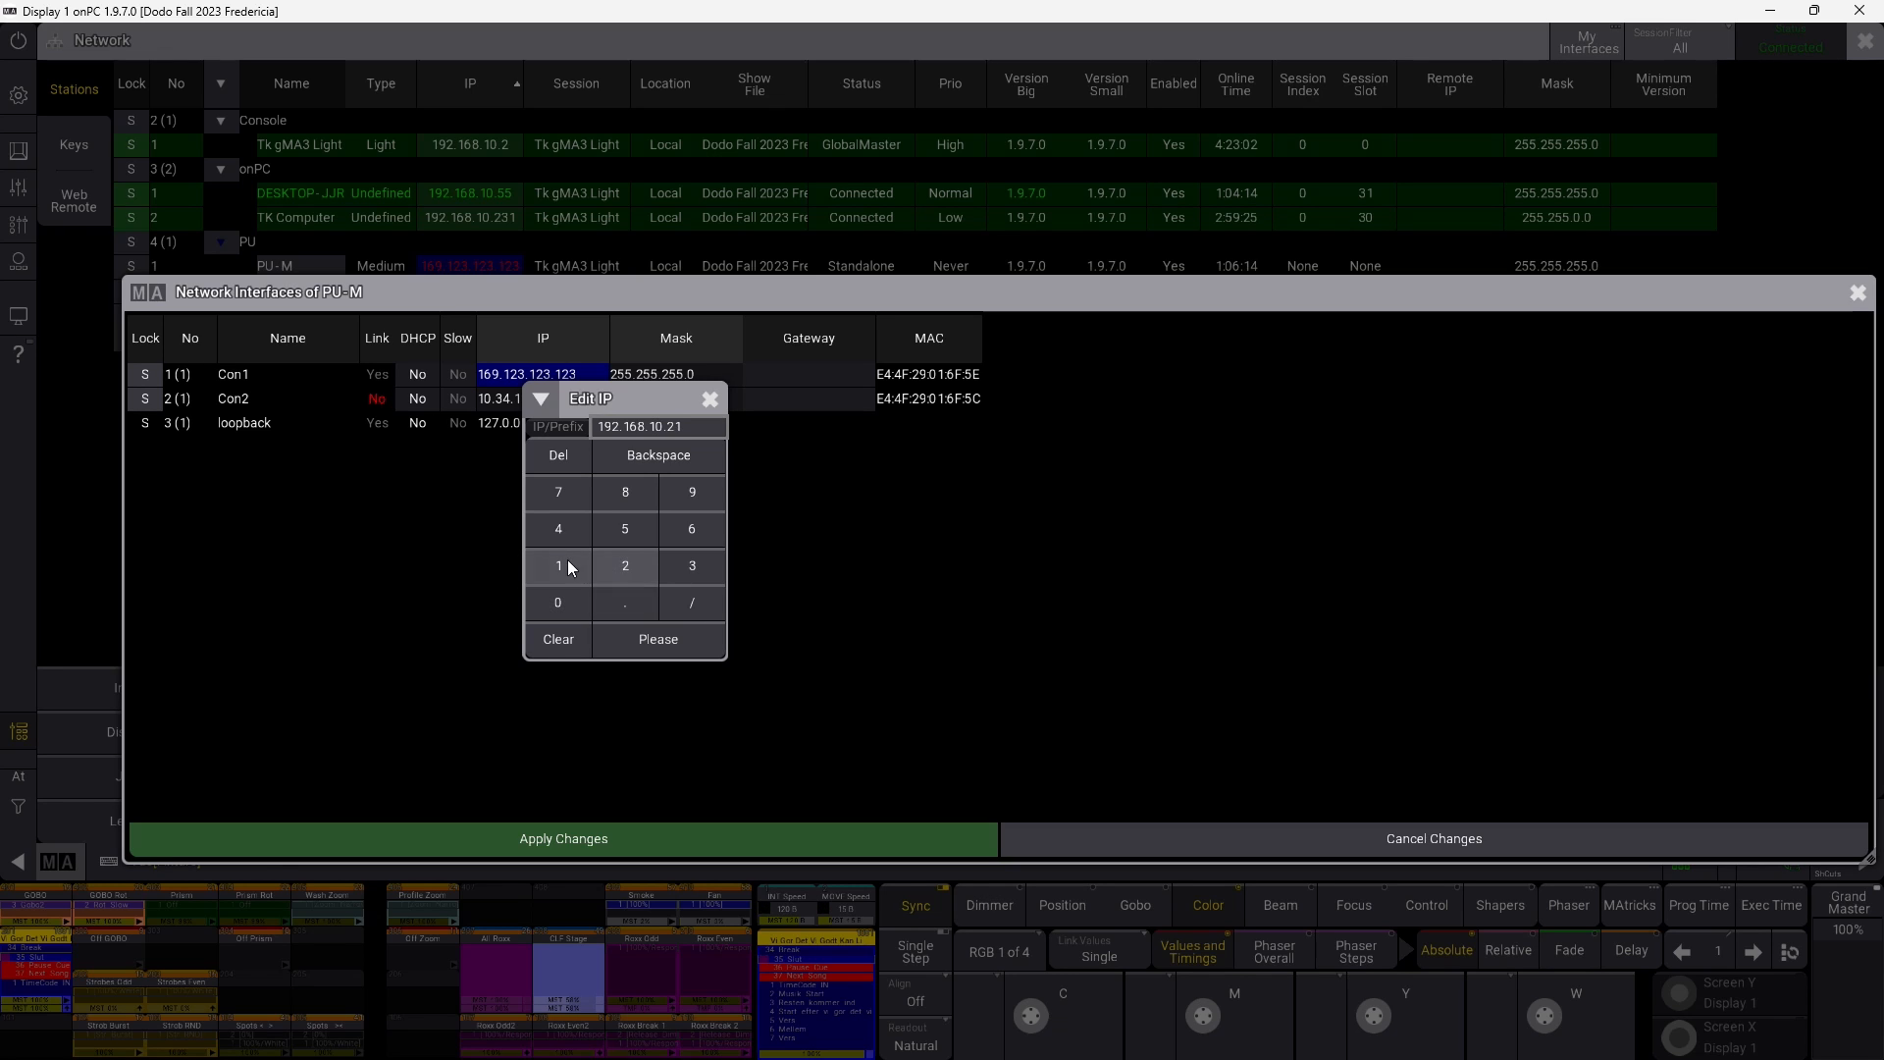
click(640, 650)
click(585, 834)
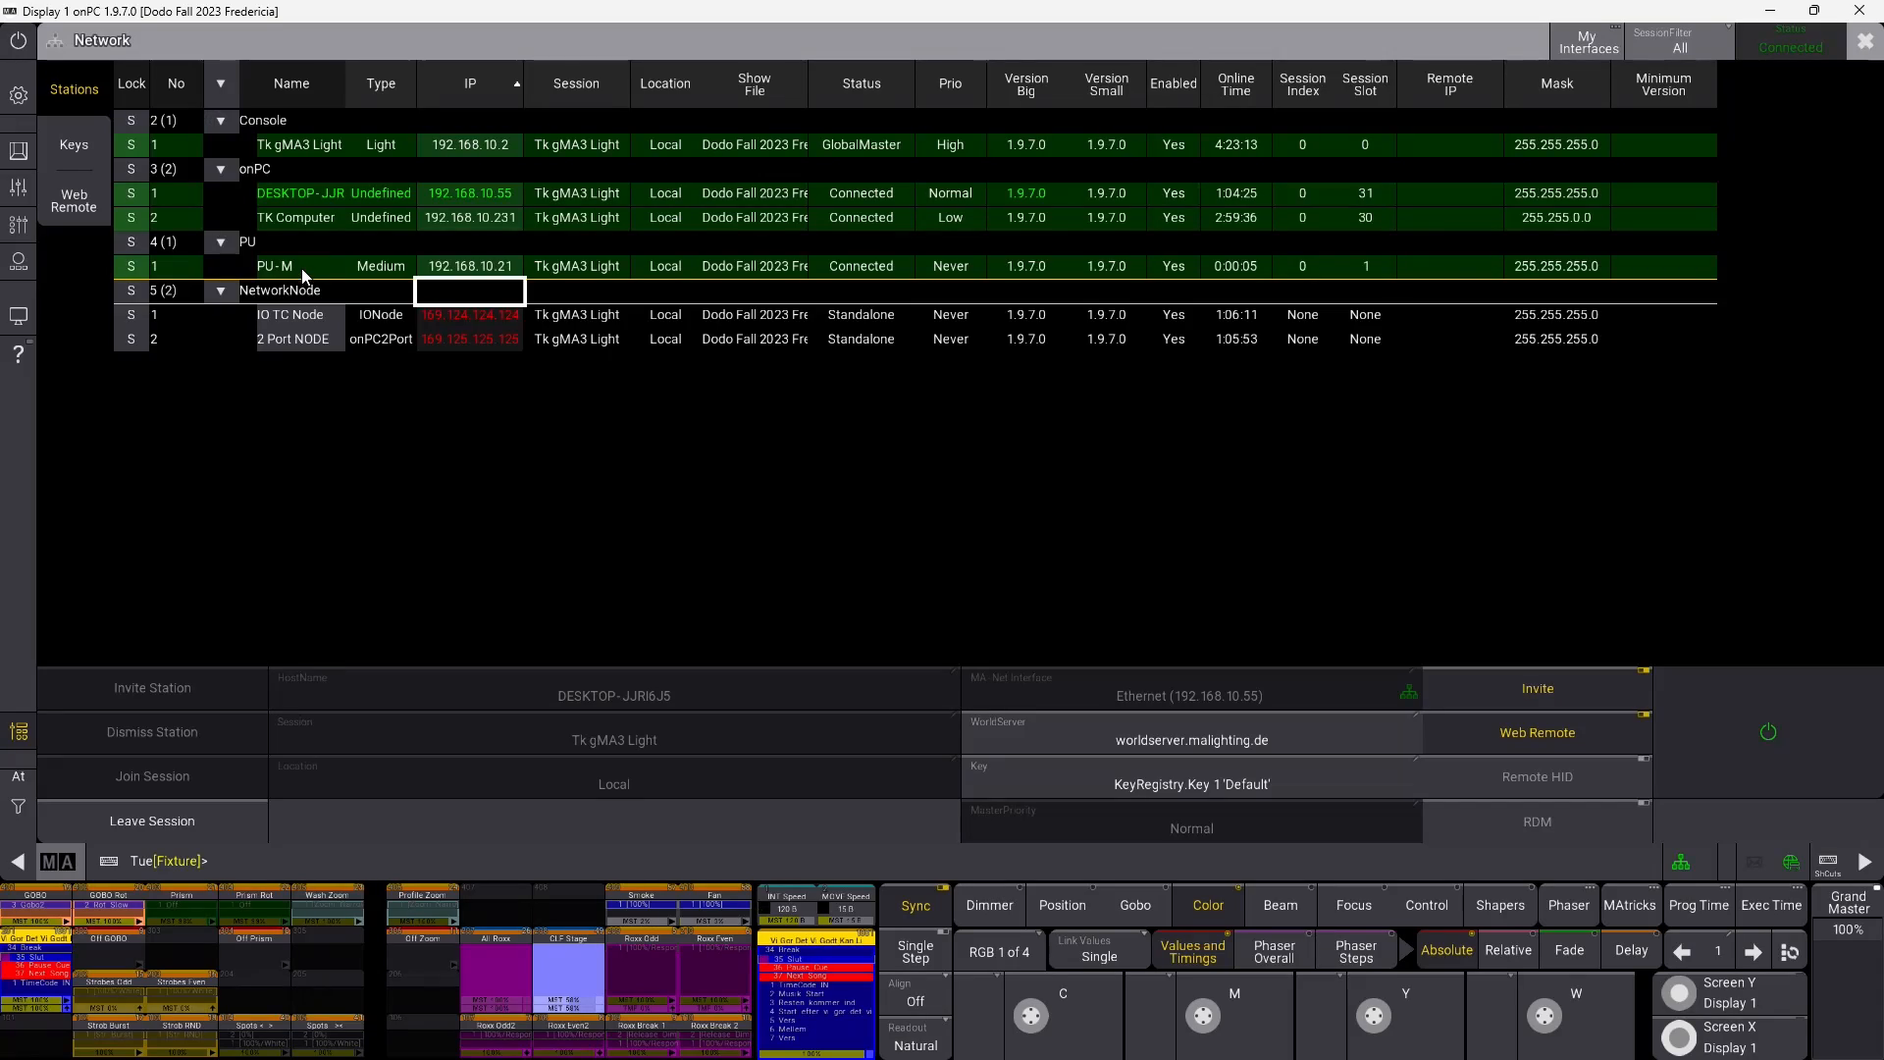
click(300, 269)
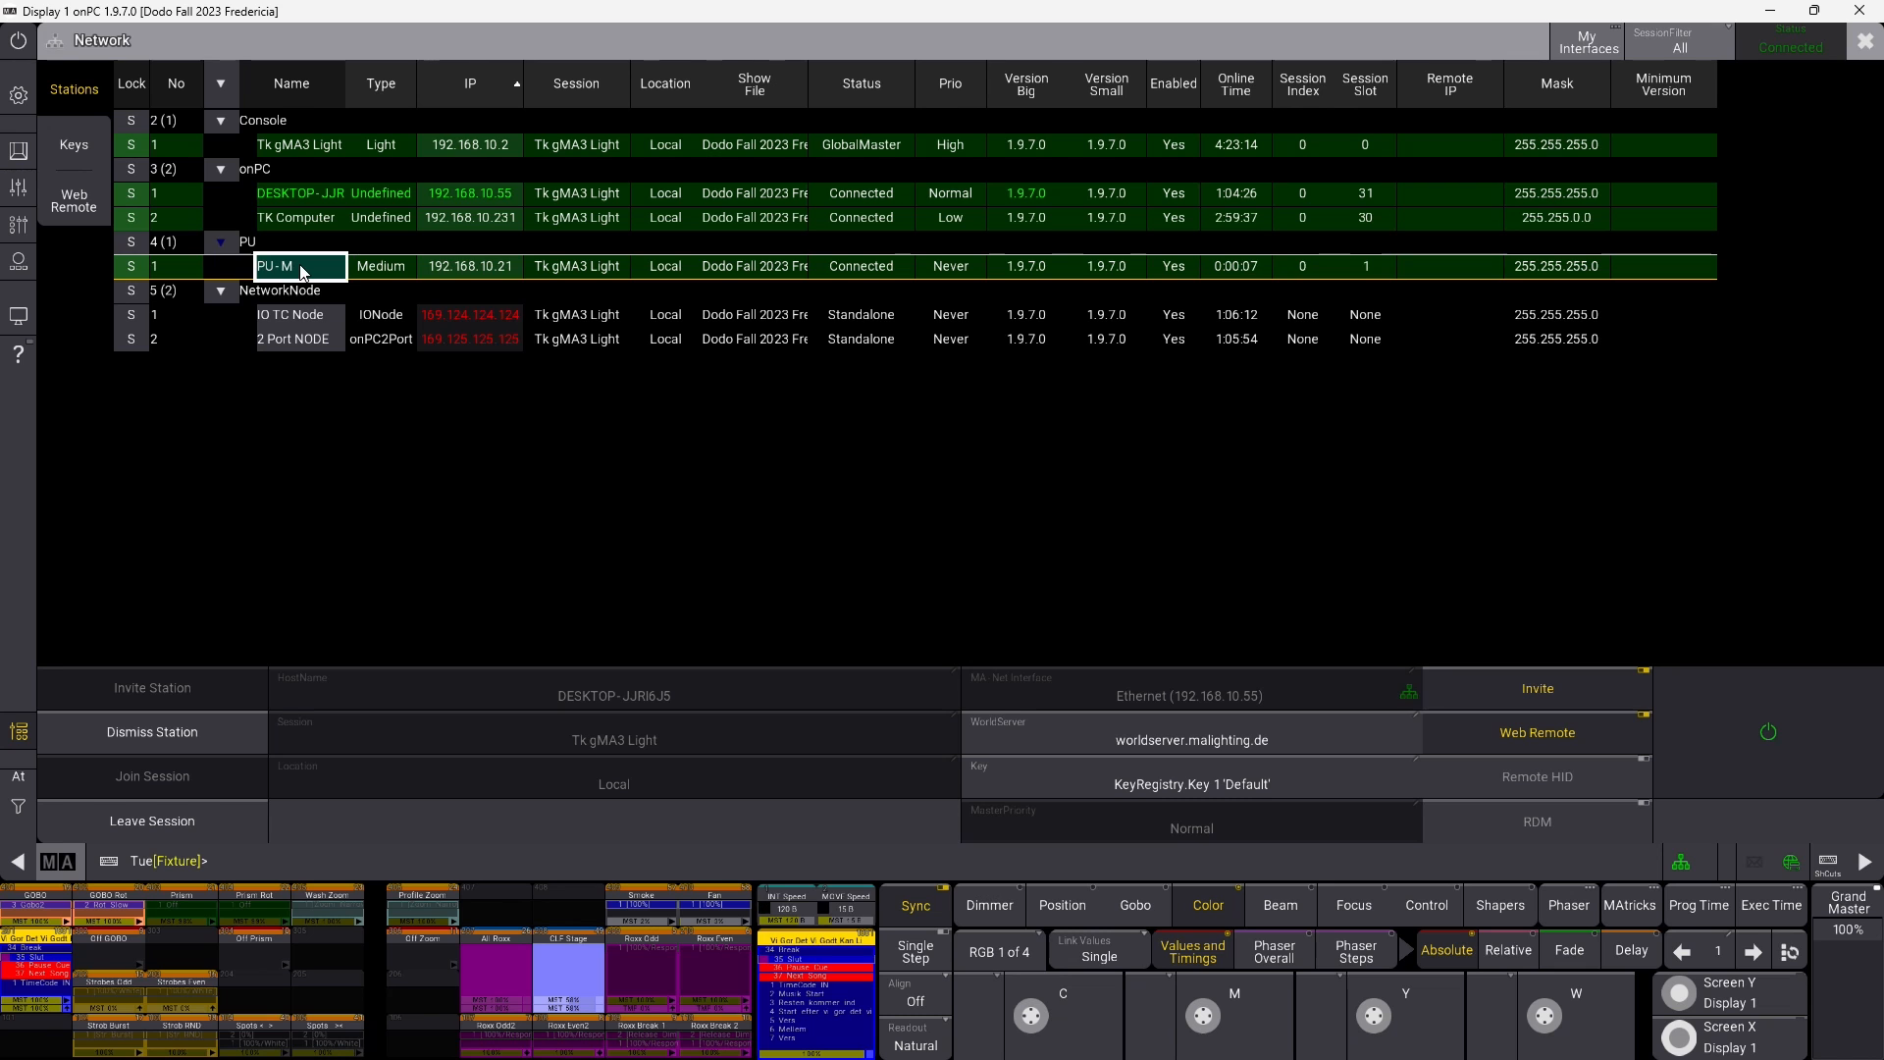
click(316, 317)
click(316, 317)
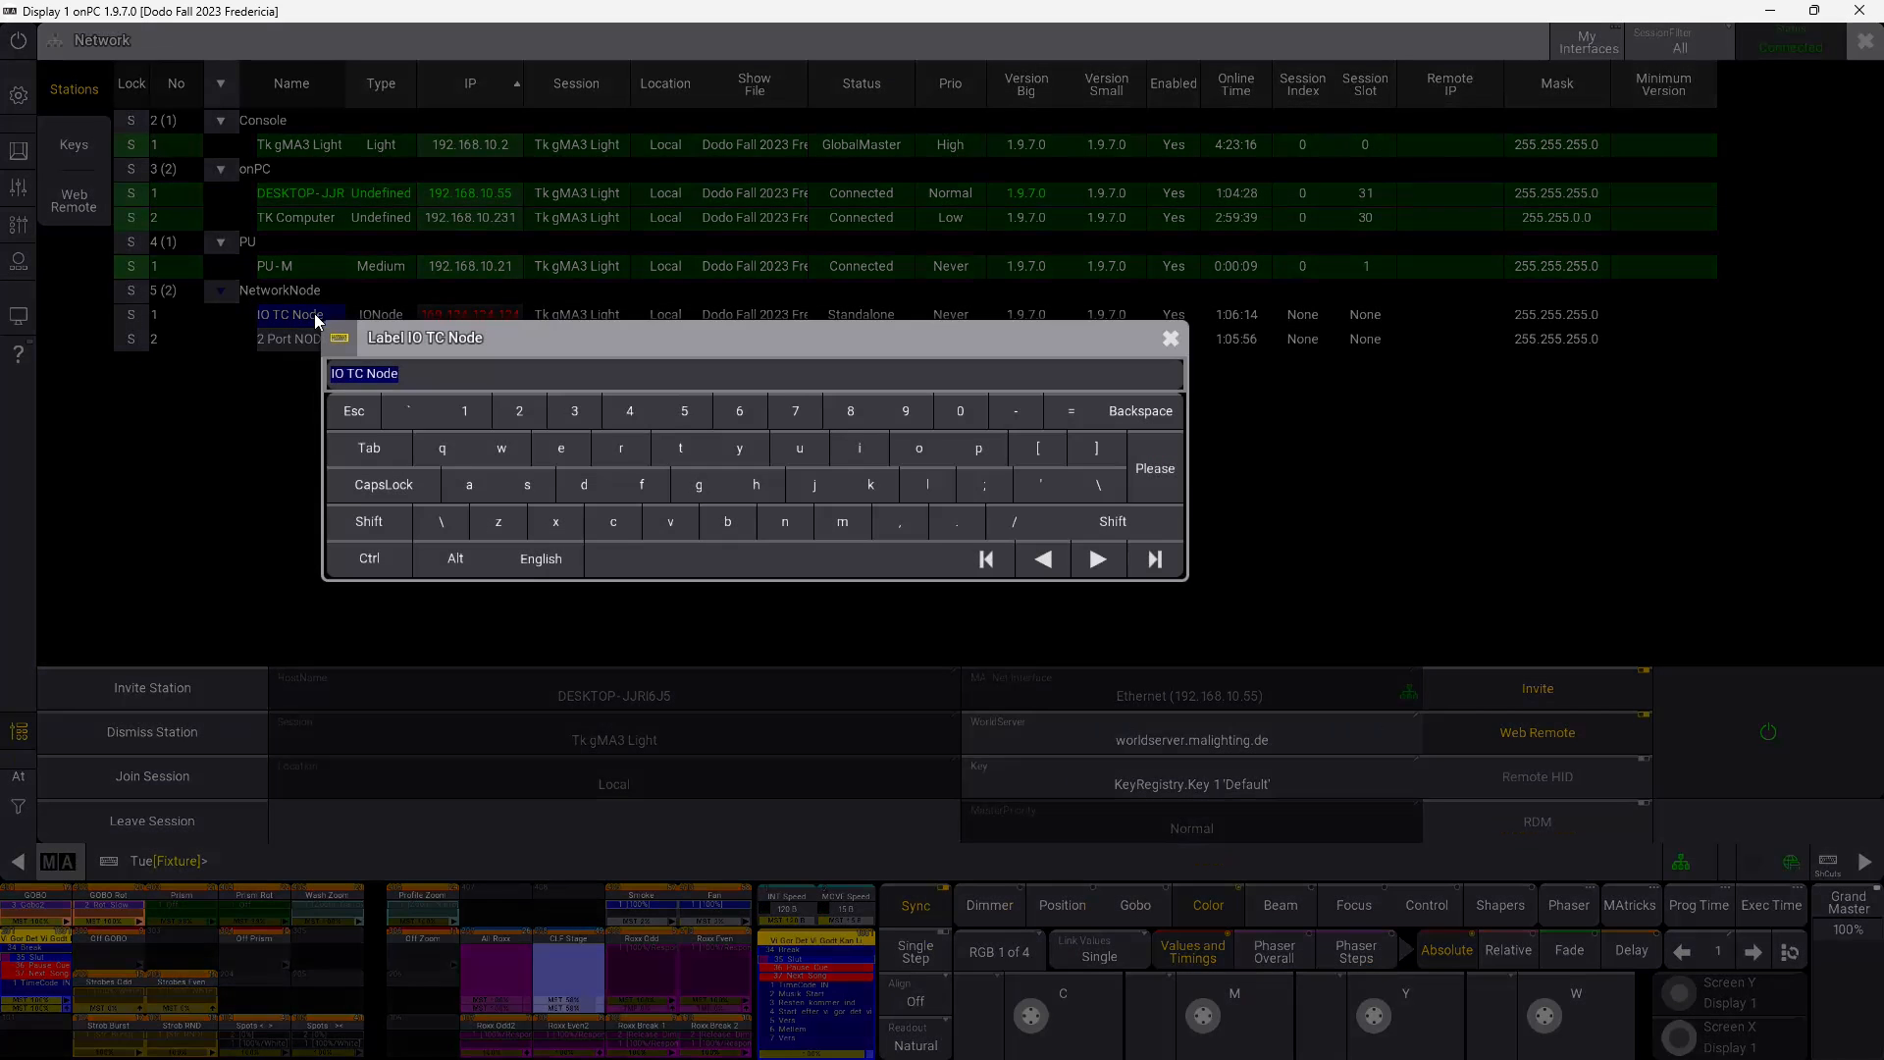
click(1171, 339)
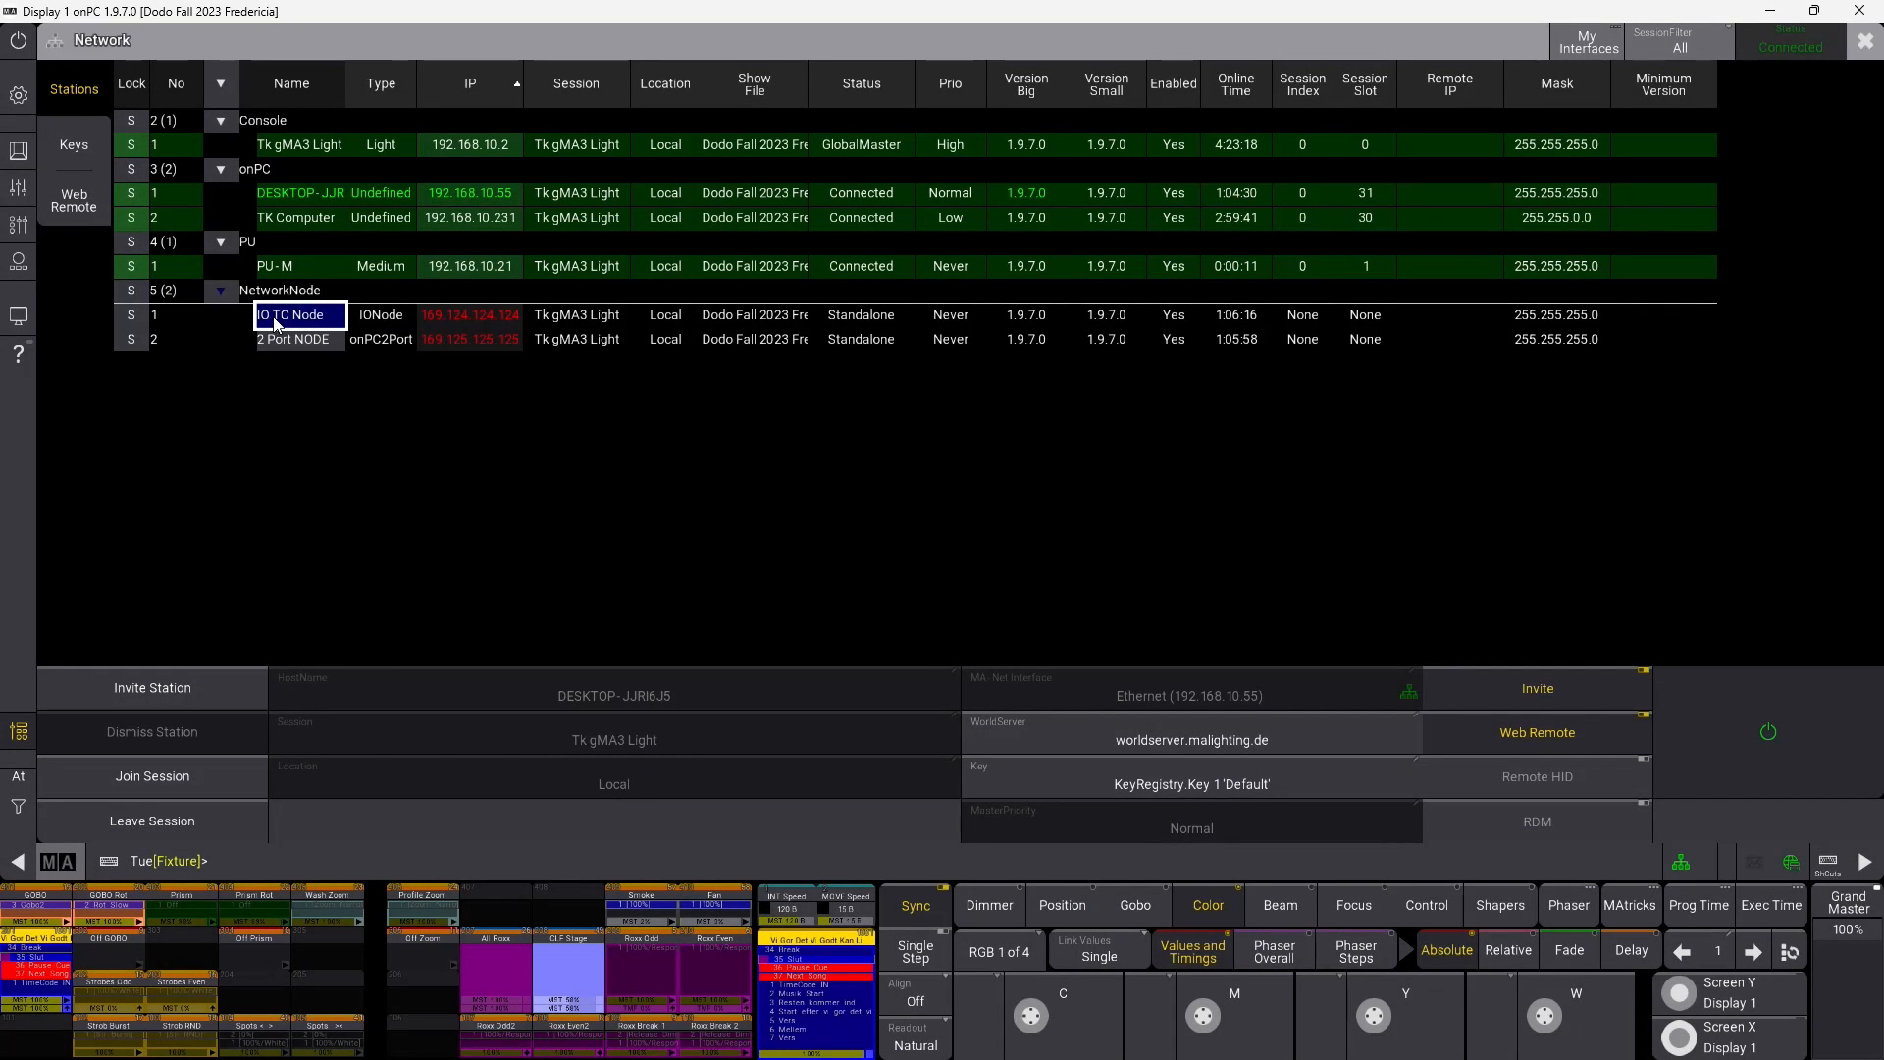
click(303, 339)
click(302, 314)
click(302, 314)
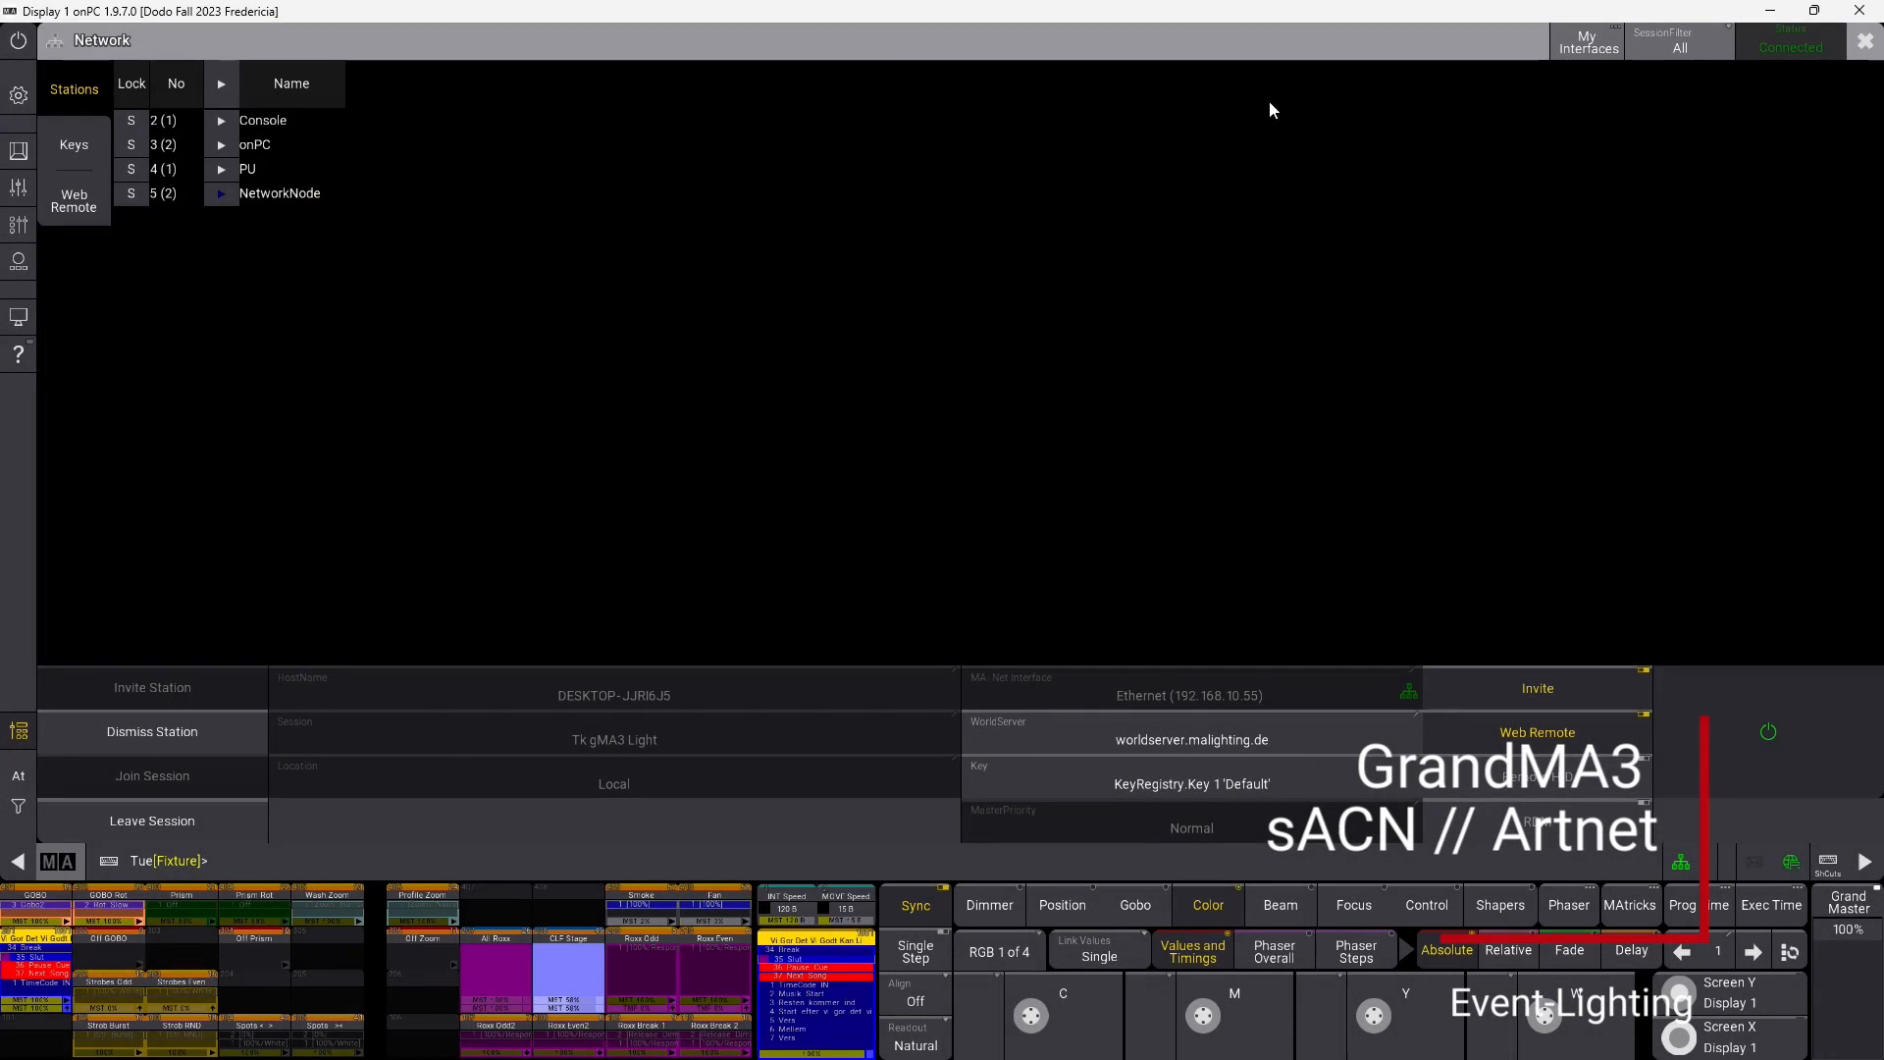
Step: Leave the network overview, open the DMX protocol settings and examine the sACN and Art-Net data configurations
click(1867, 43)
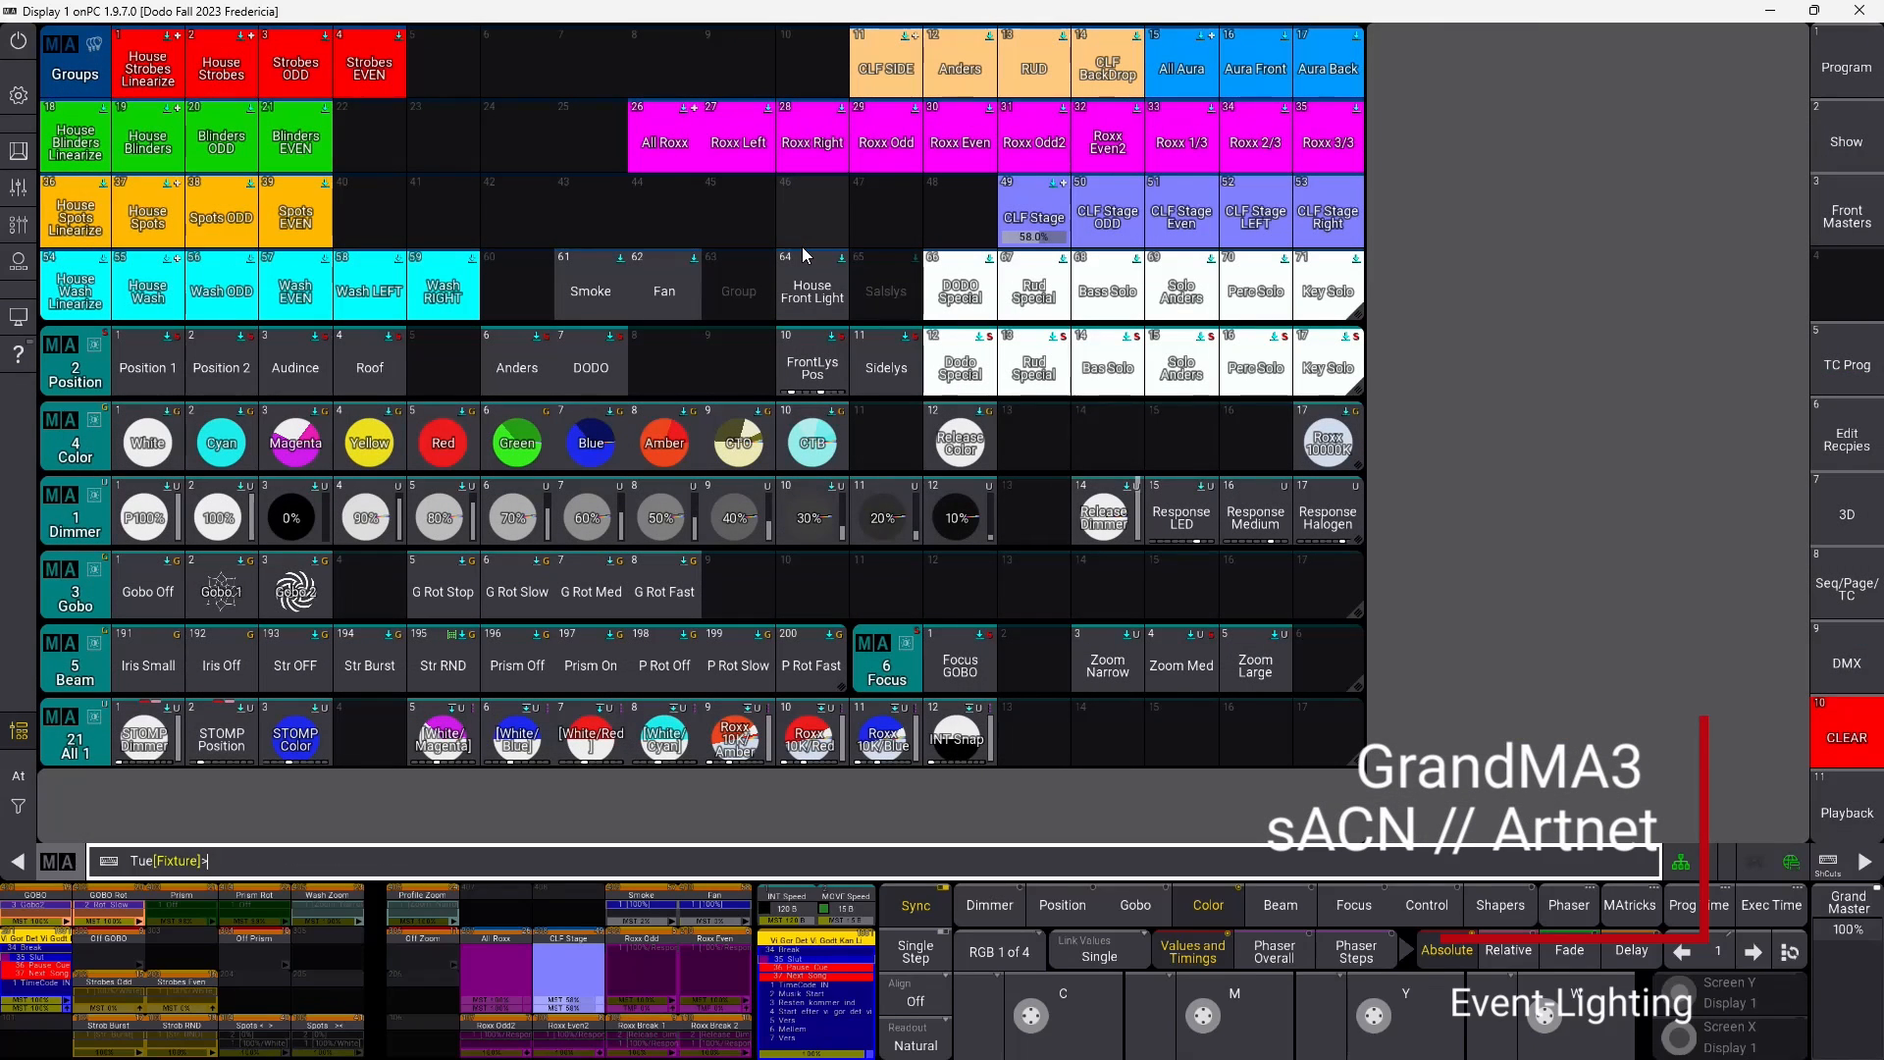
click(17, 95)
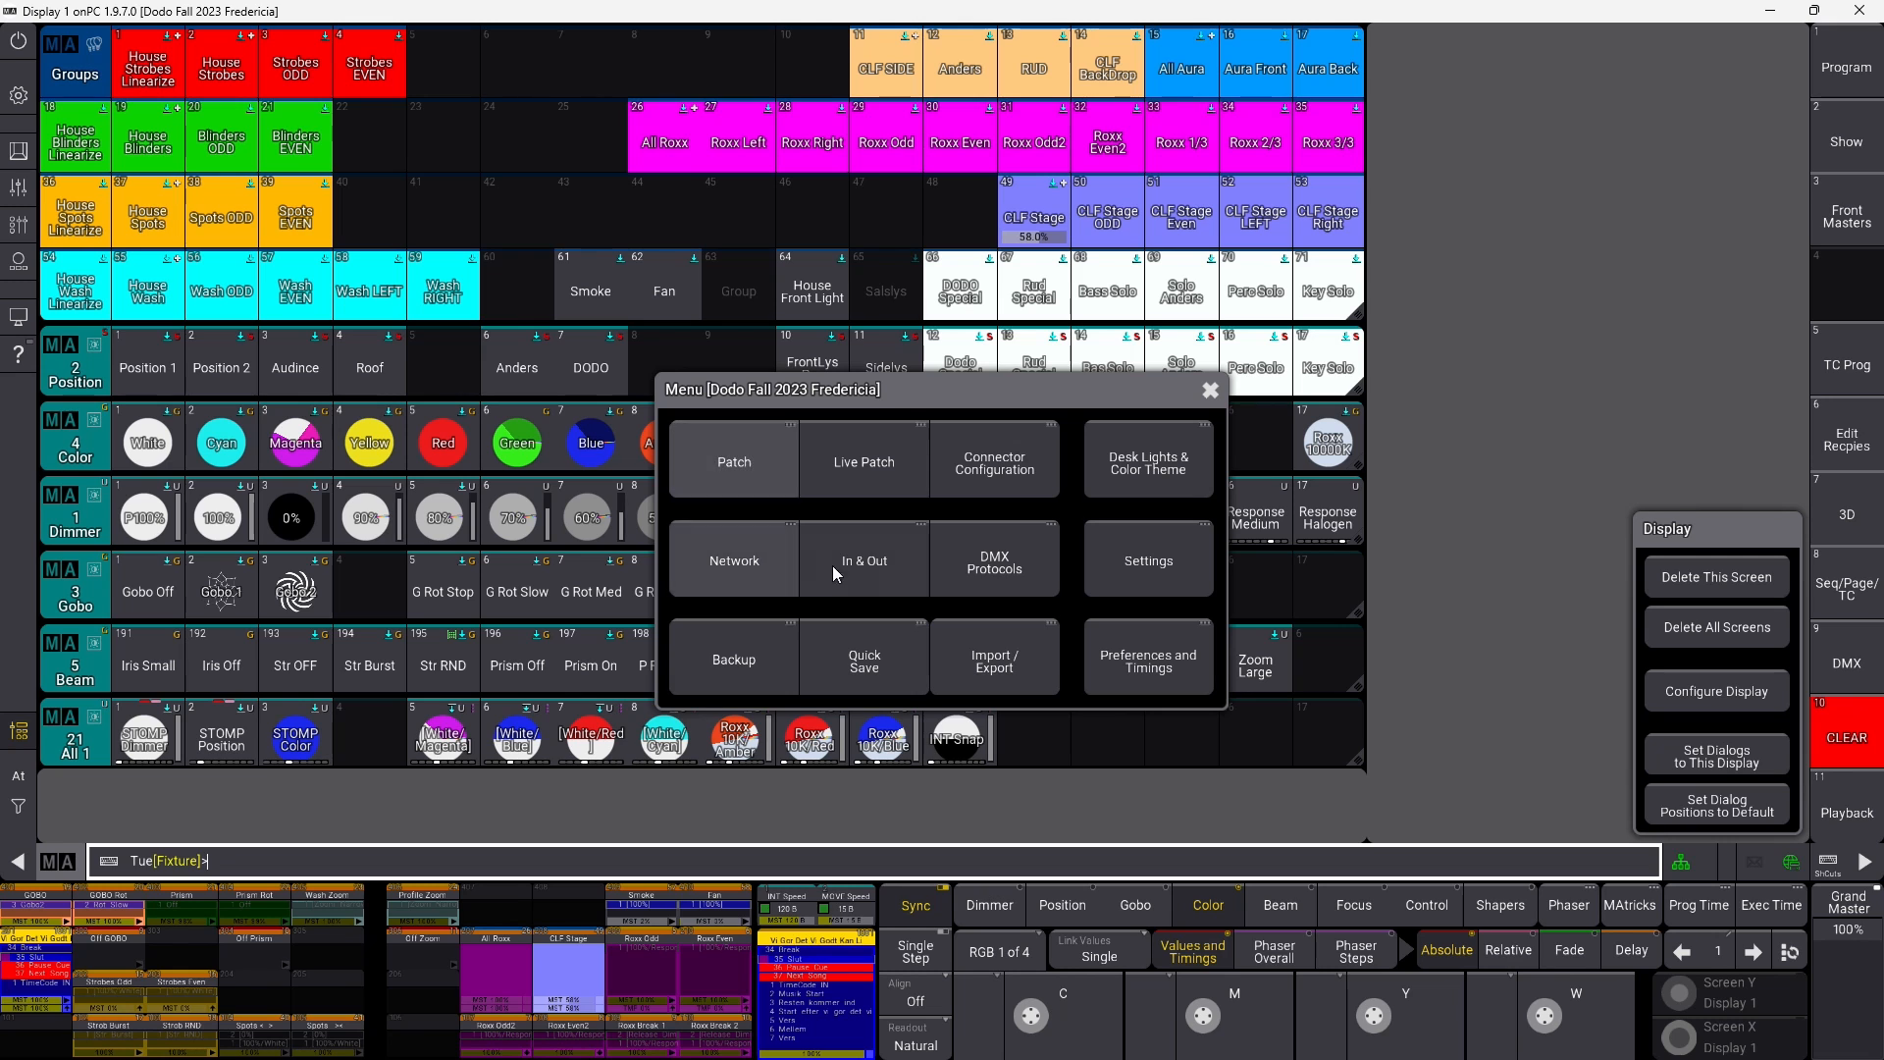
click(1013, 583)
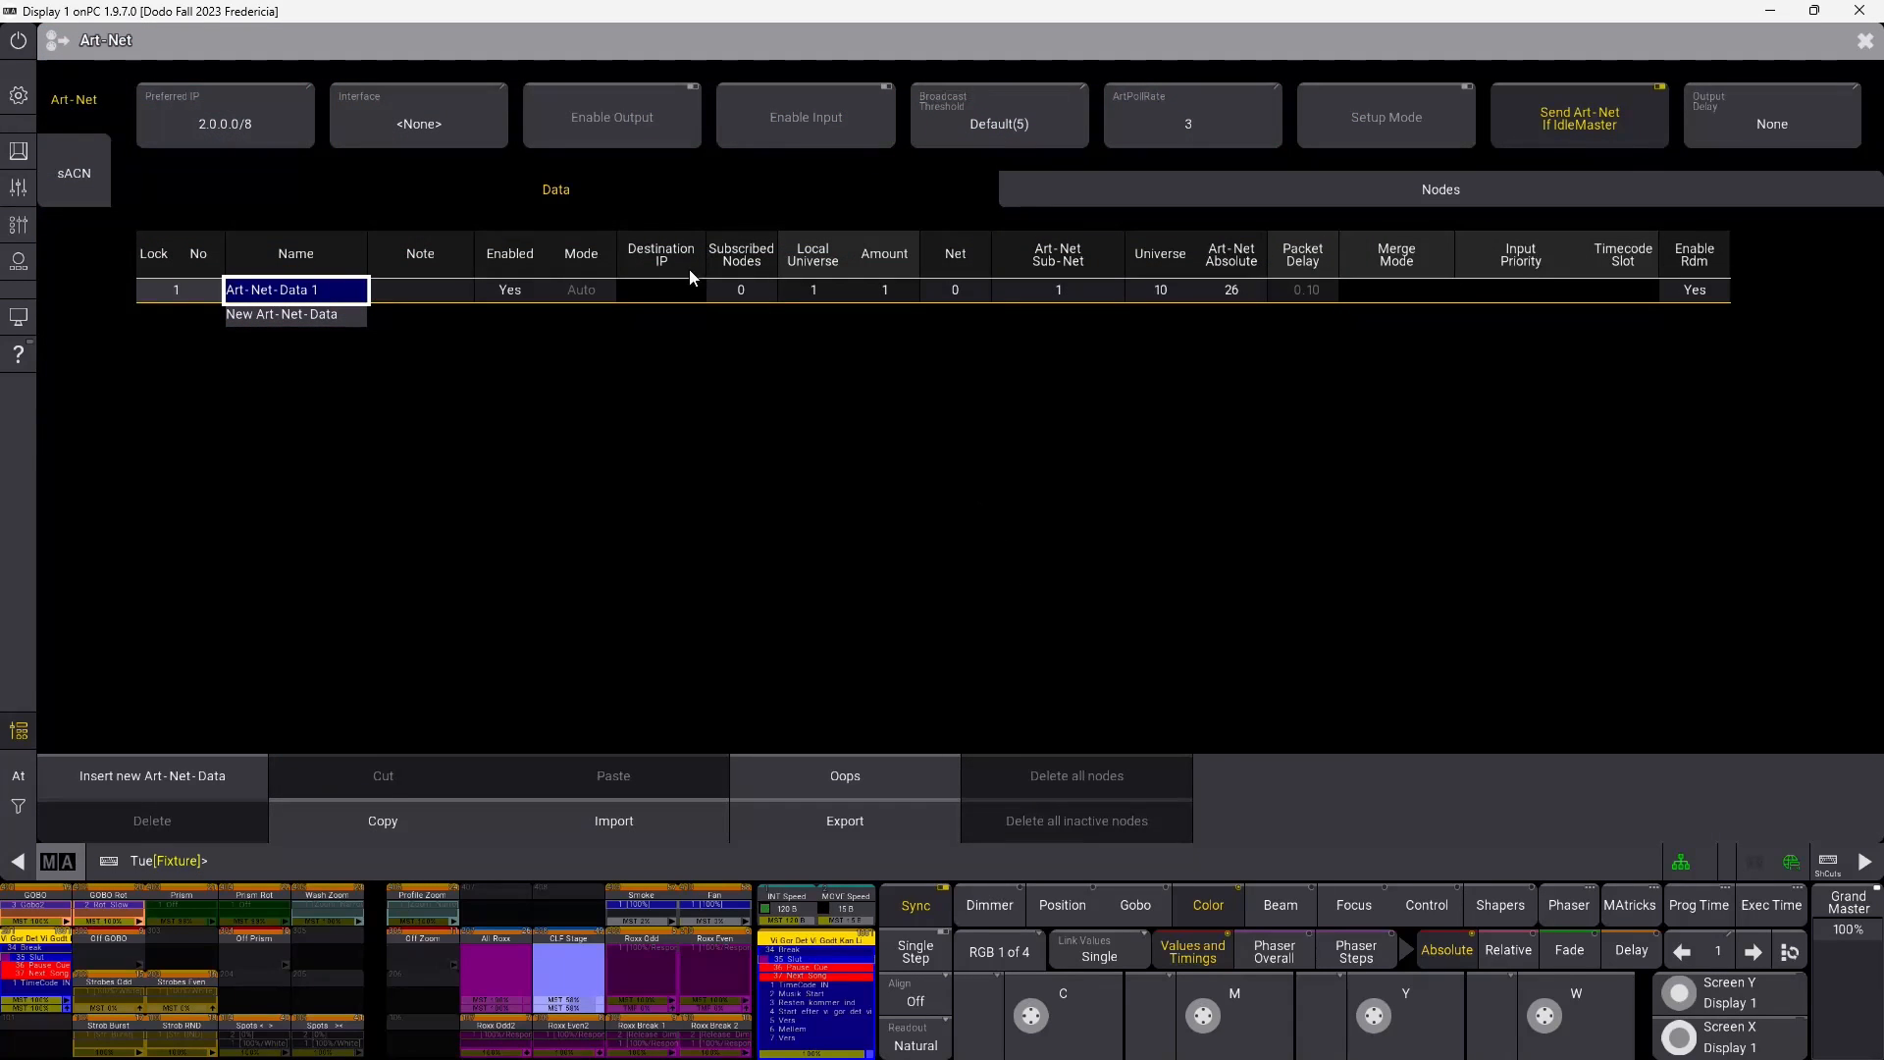
click(74, 173)
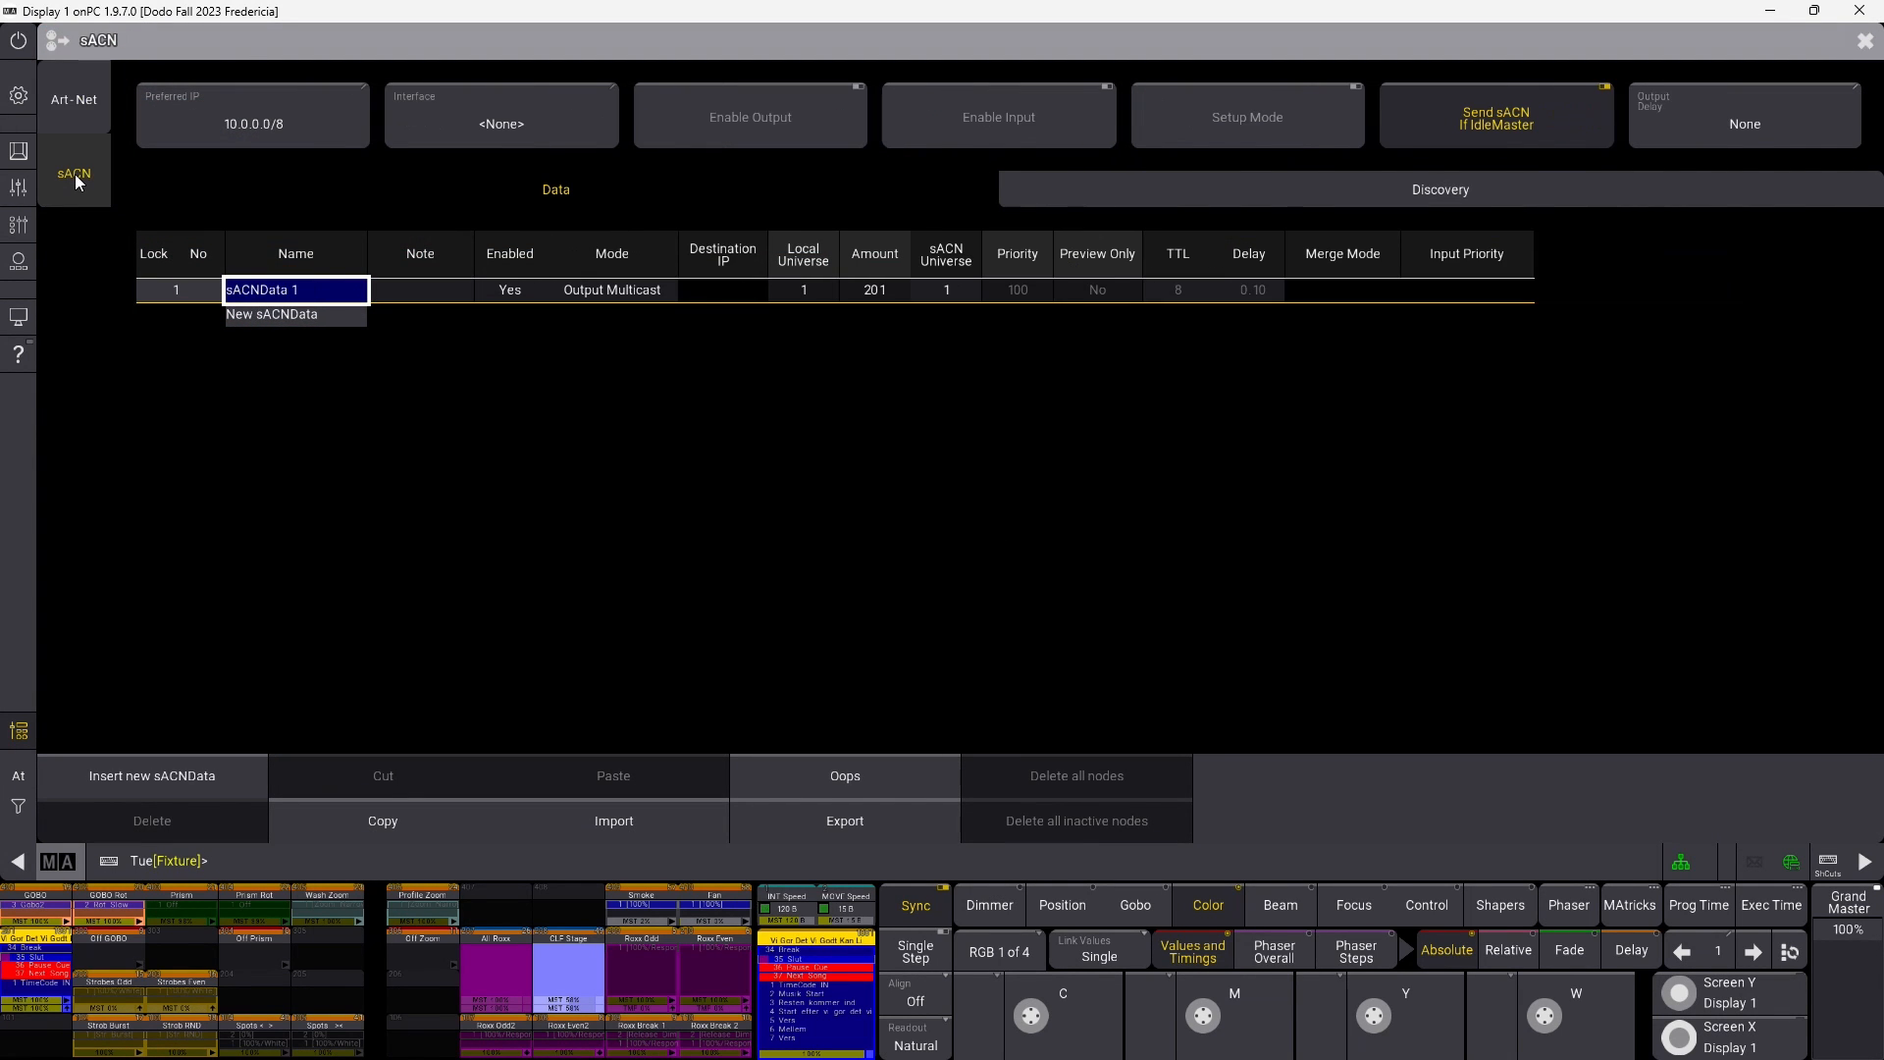
click(86, 100)
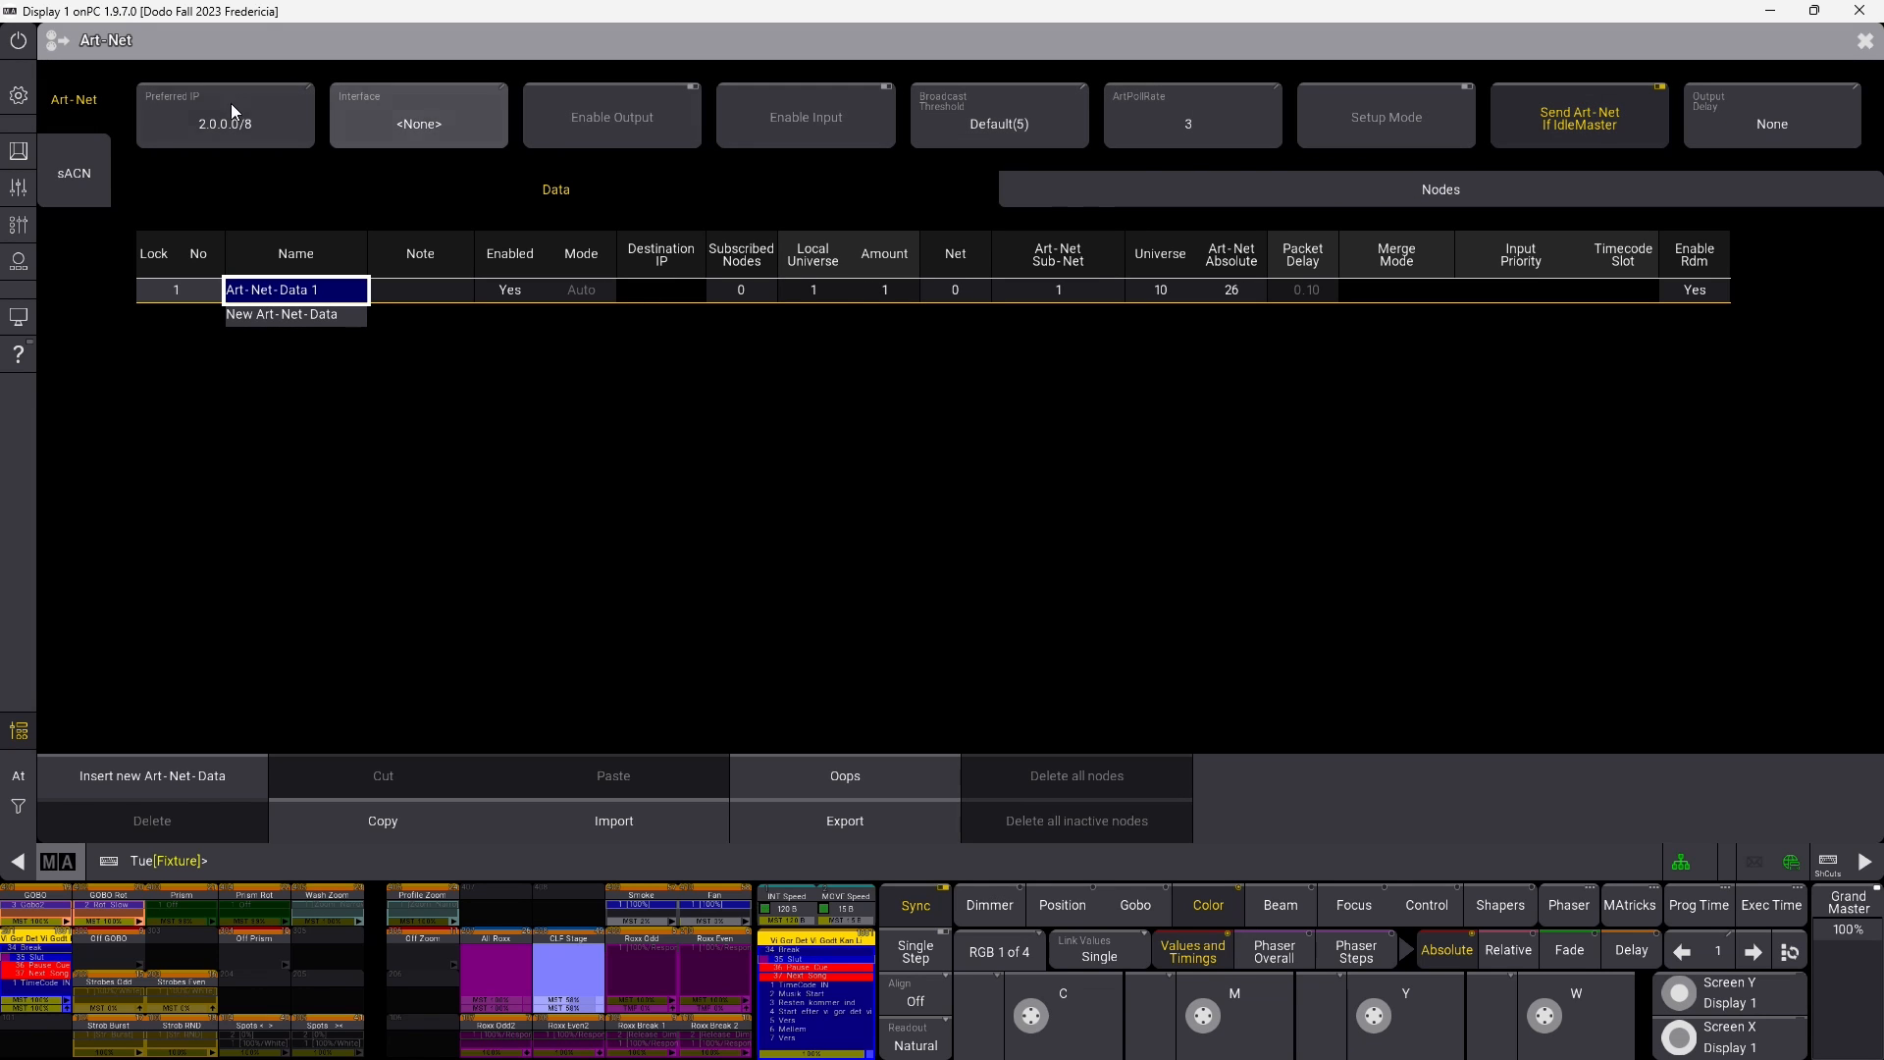
Step: Set the Art-Net interface to Local Area Connection* 1 and open the interface selection for sACN
click(408, 120)
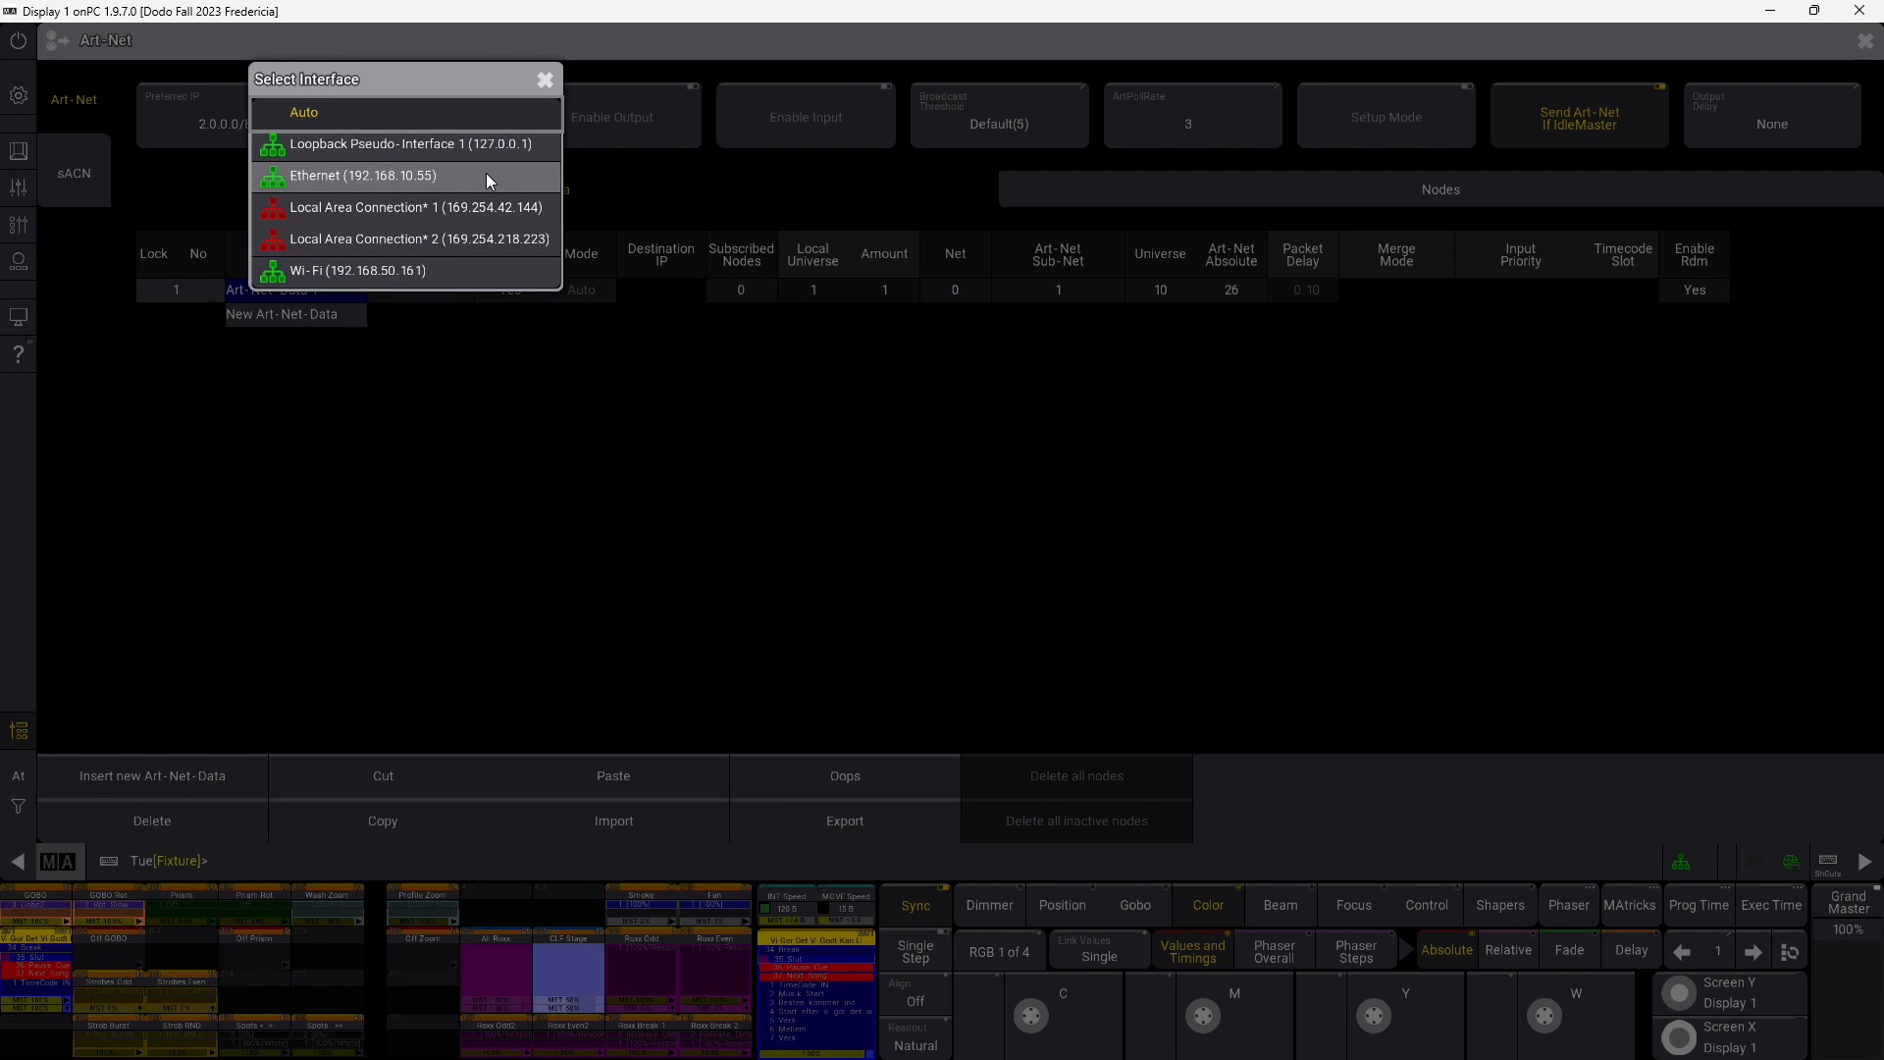
click(498, 208)
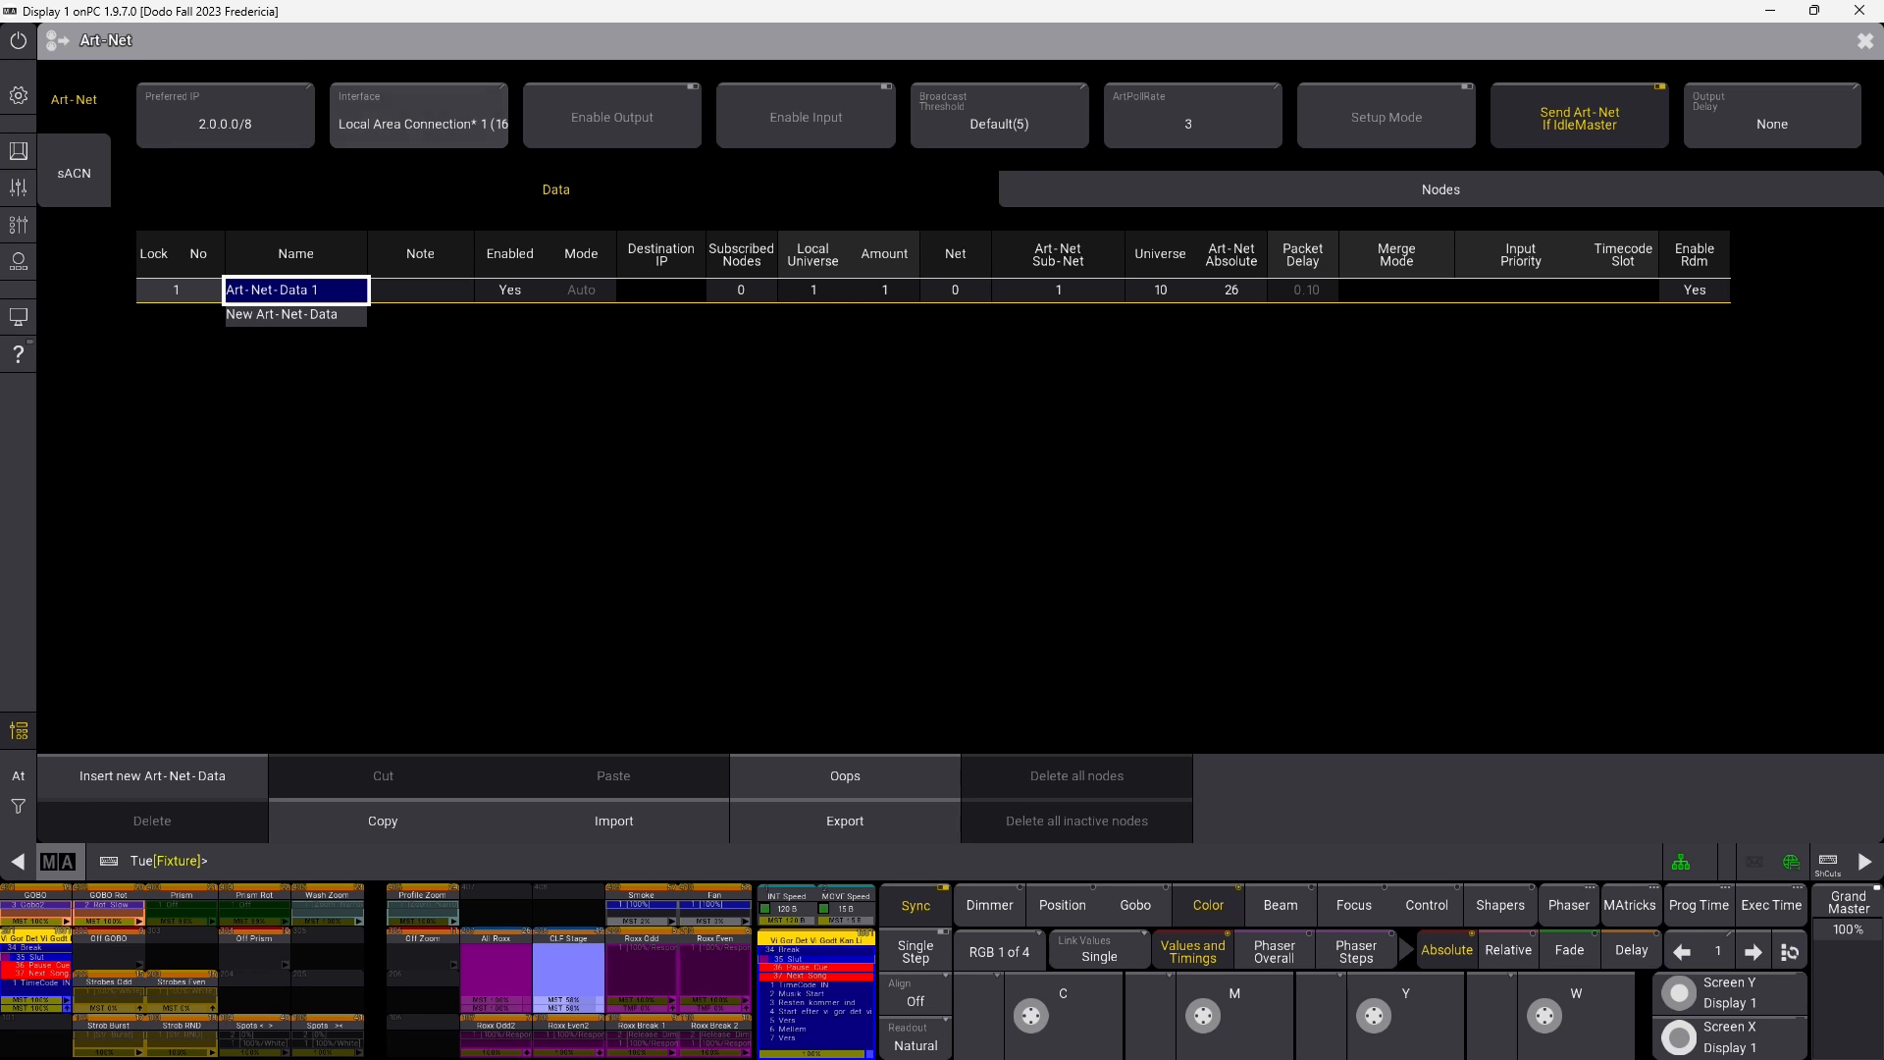
click(84, 191)
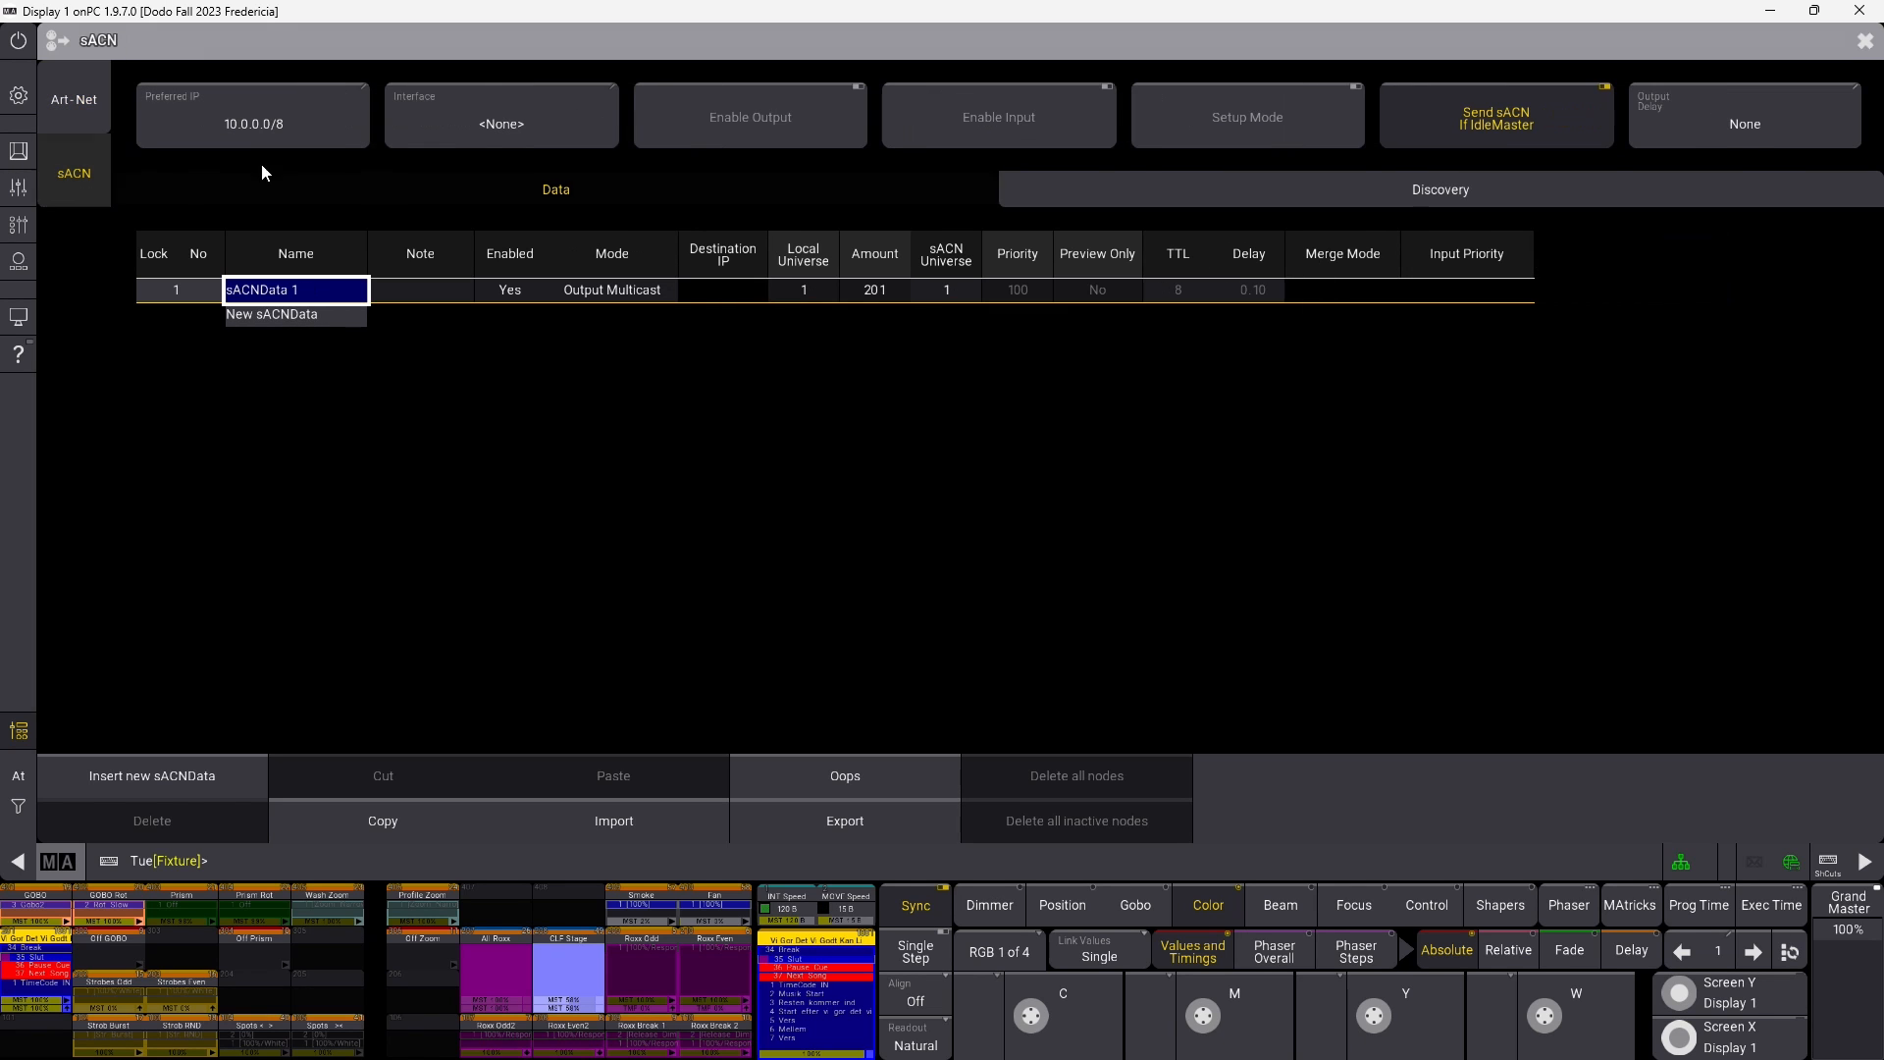
click(511, 139)
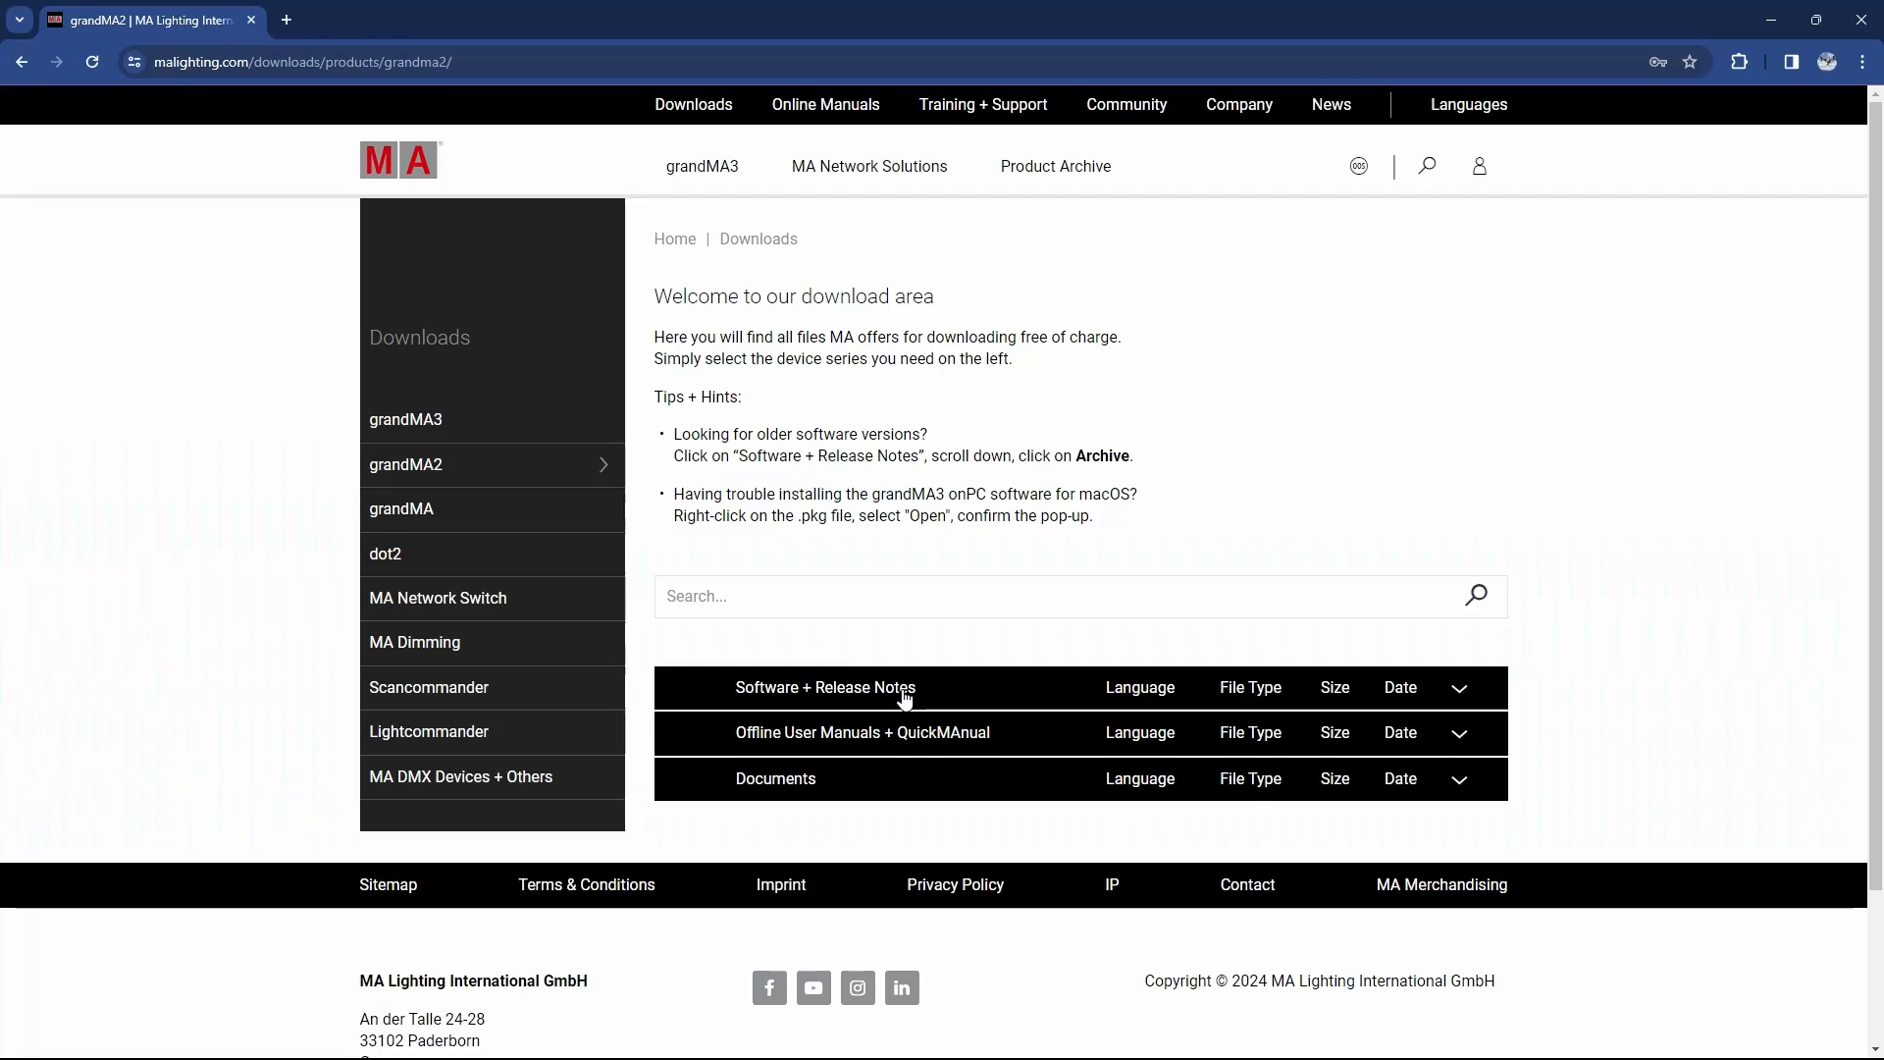
Step: On MA Lighting's download website in the browser, look through the grandMA2 software and release notes
click(905, 697)
scroll(898, 703, down, 4)
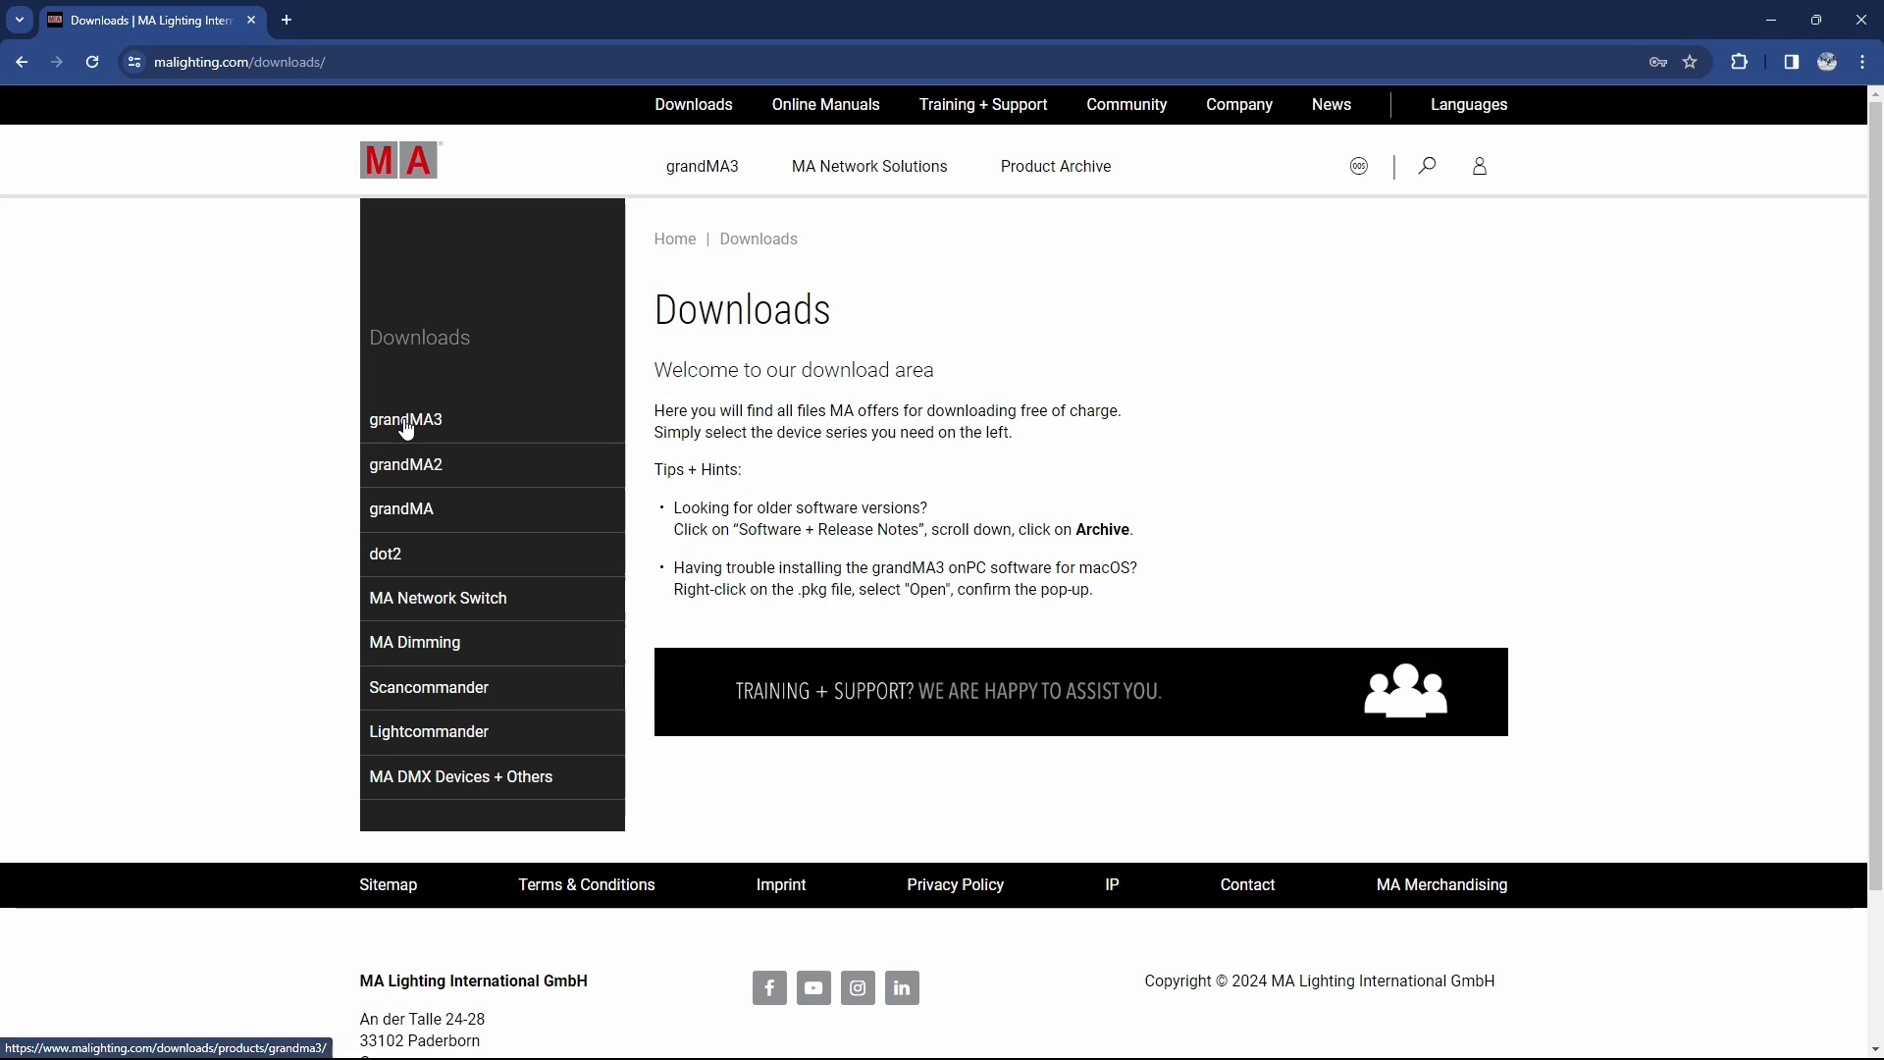
Step: Open the grandMA3 downloads and list the available software versions and release notes
click(406, 429)
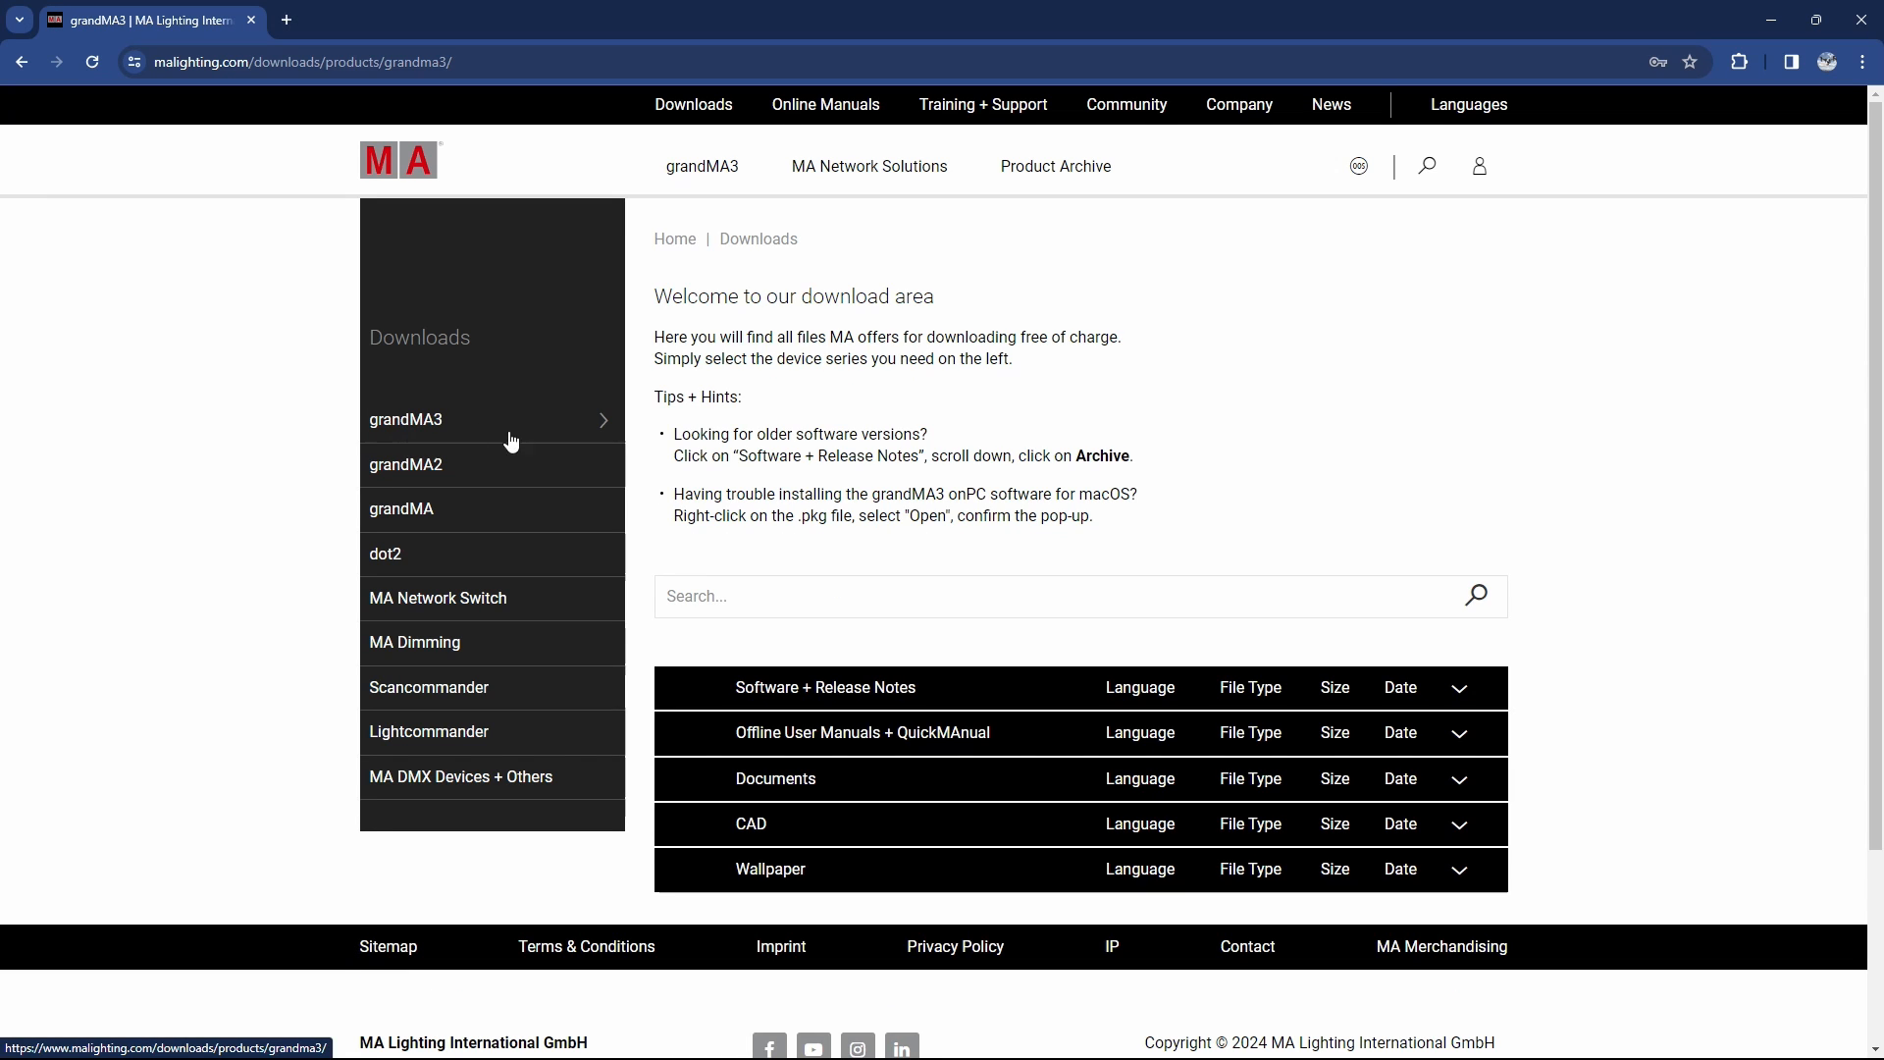
click(822, 692)
scroll(966, 589, down, 4)
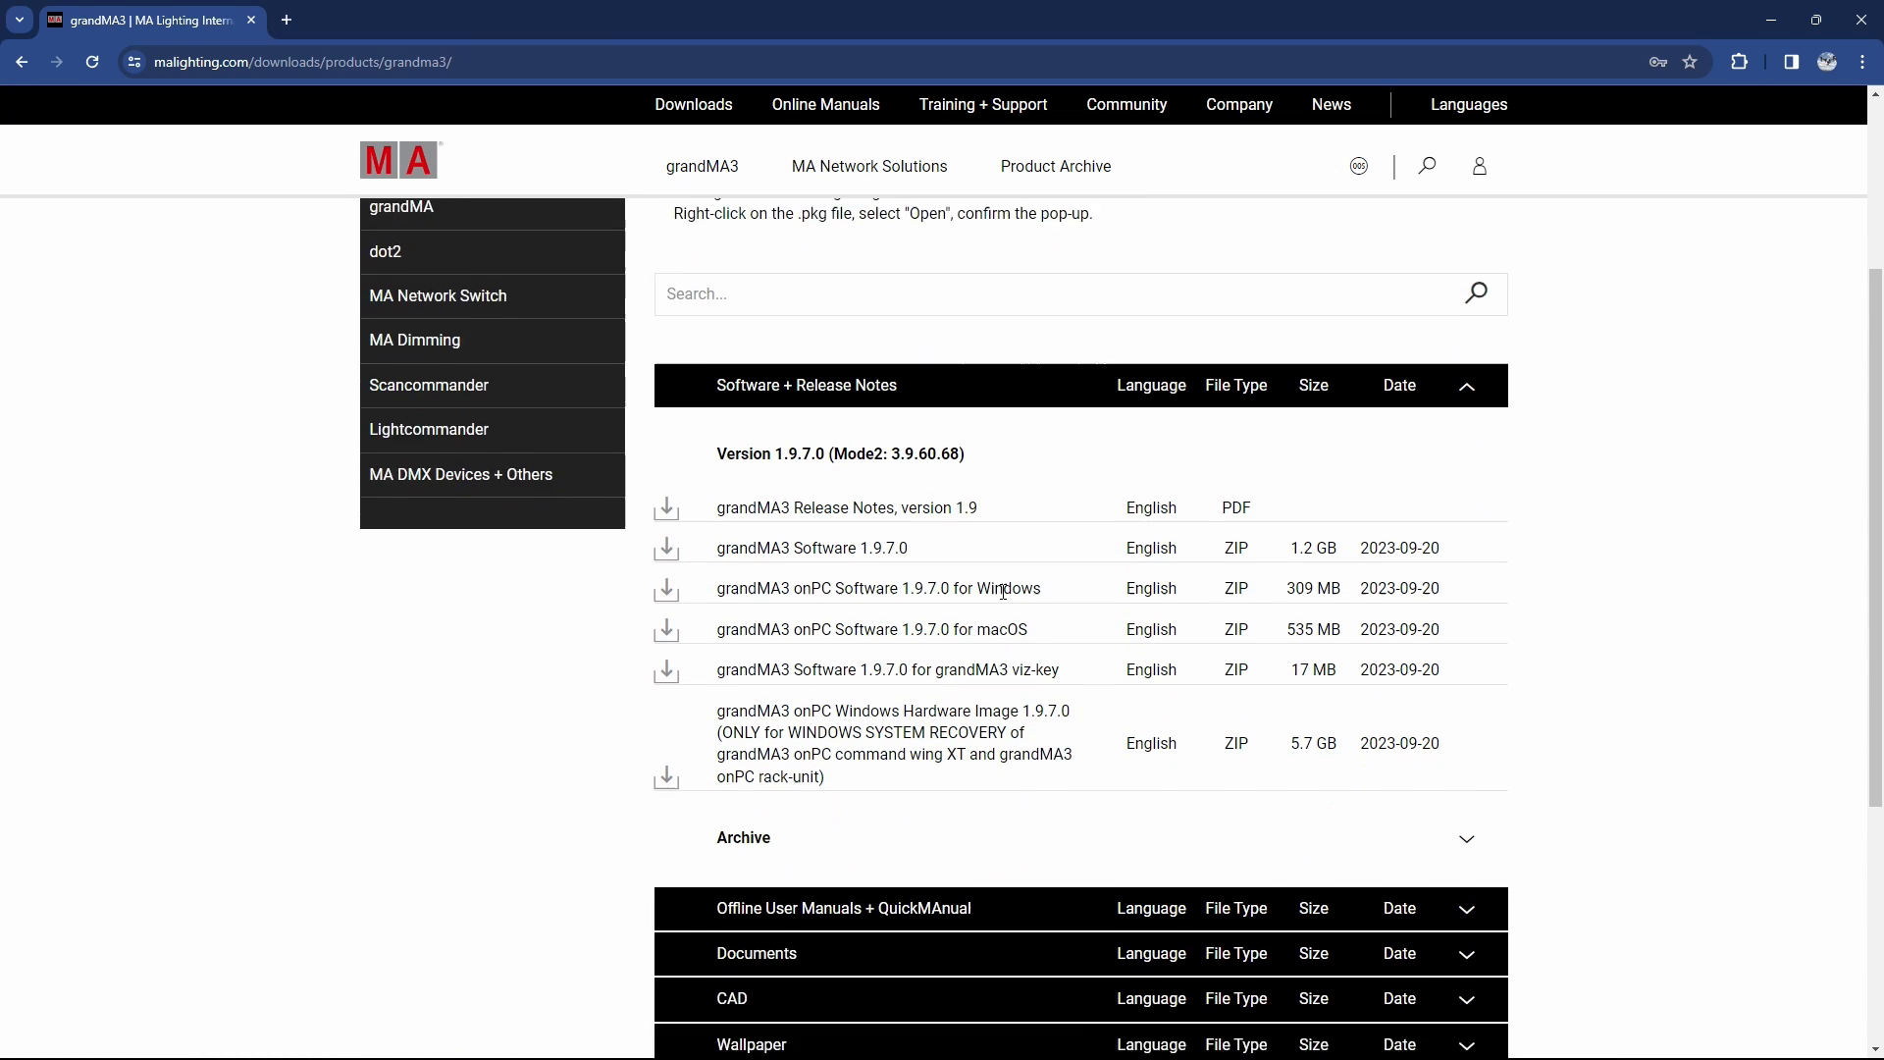